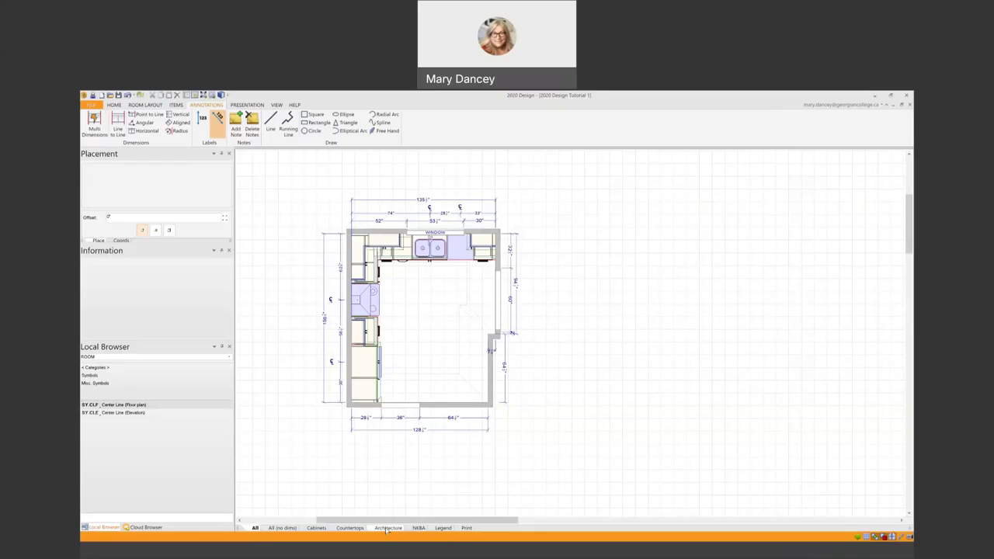
Rename the Architecture display tab as Mechanical.
{"action": "double_click", "coordinate": [387, 528]}
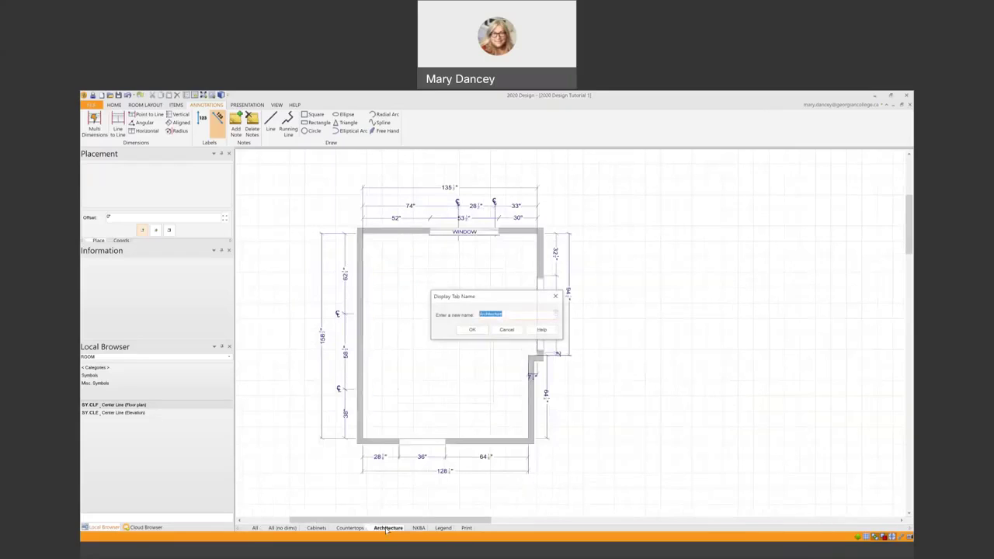
{"action": "type", "text": "Mechanical"}
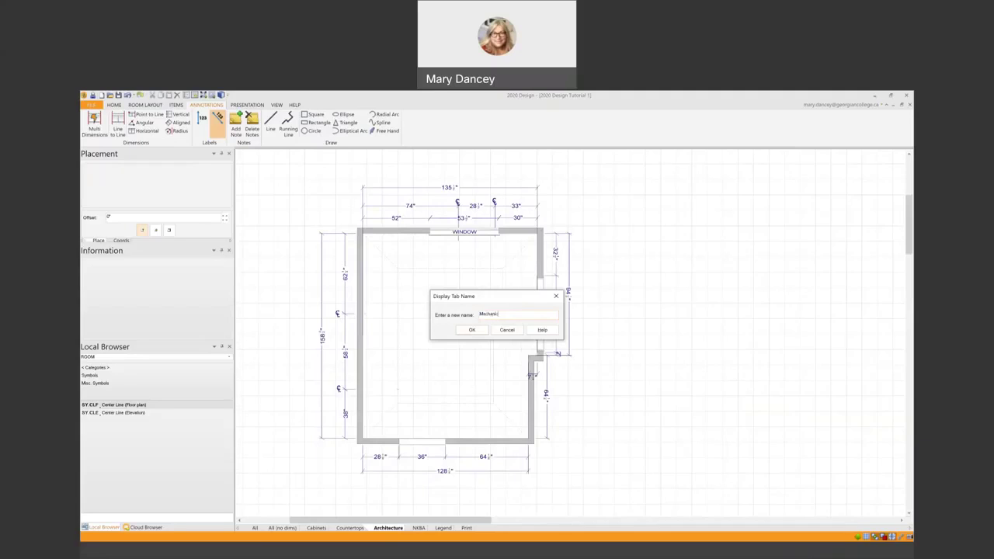
{"action": "left_click", "coordinate": [471, 330]}
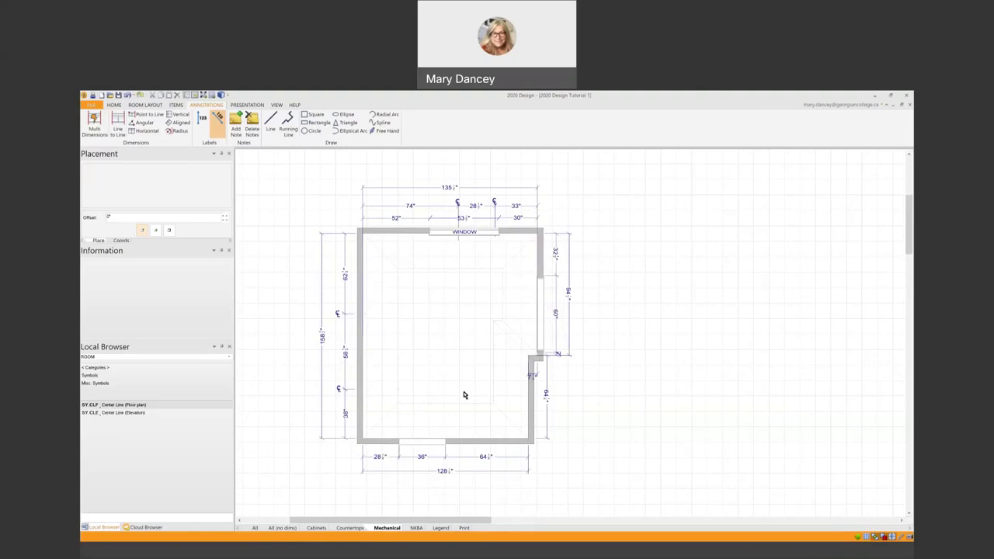
Apply the 20-20 Lighting scheme to the Mechanical tab's display settings.
{"action": "right_click", "coordinate": [706, 259]}
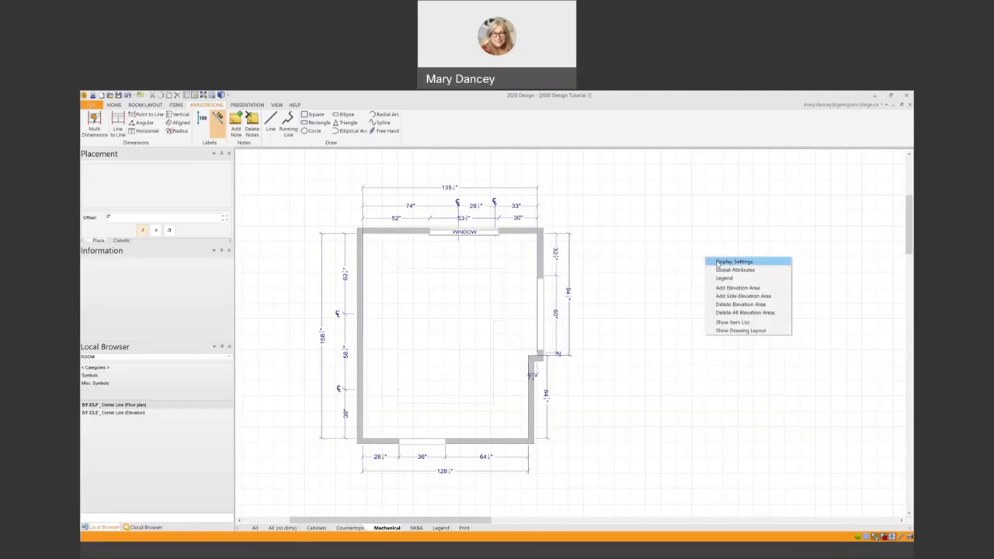
{"action": "left_click", "coordinate": [717, 262]}
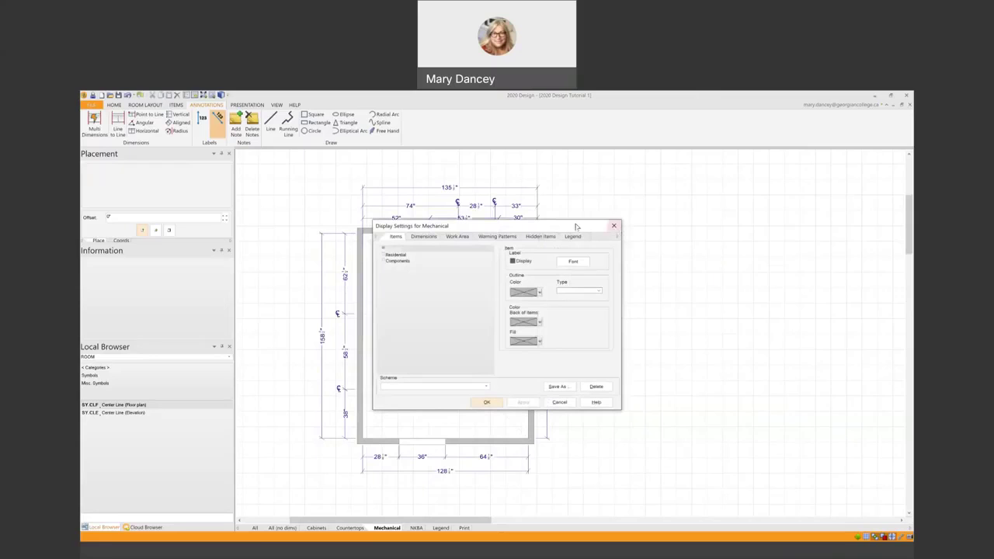
{"action": "left_click_drag", "start_coordinate": [577, 230], "coordinate": [791, 223]}
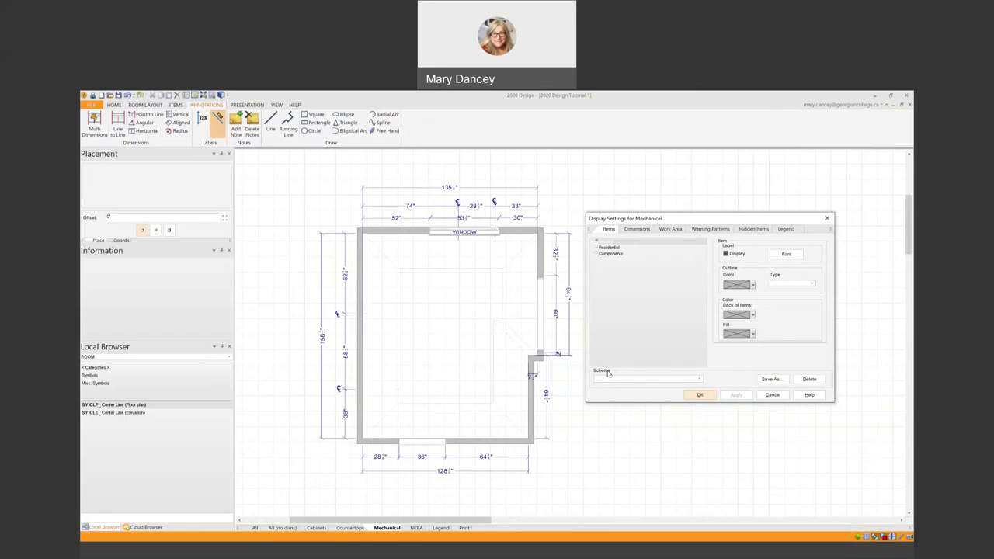
{"action": "left_click", "coordinate": [699, 379]}
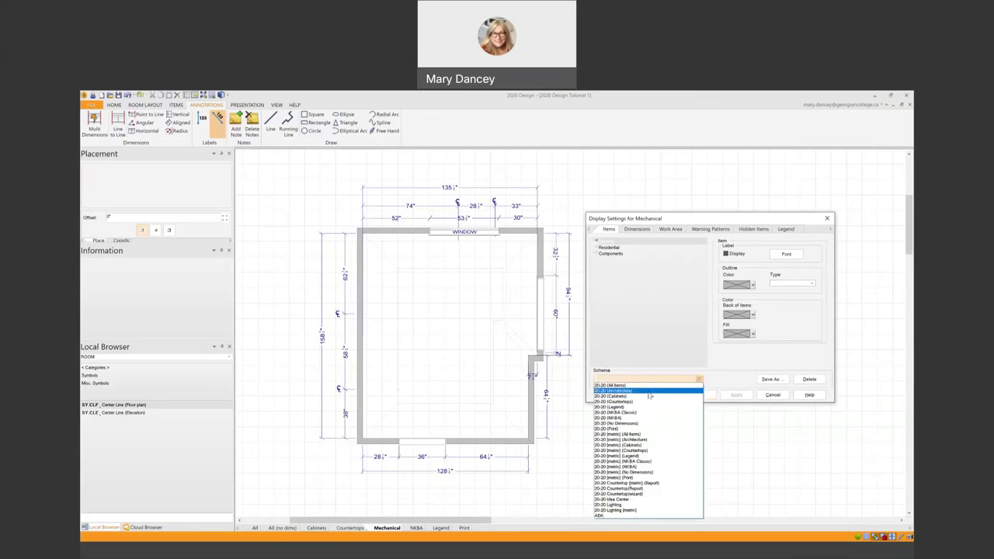
{"action": "left_click", "coordinate": [649, 391]}
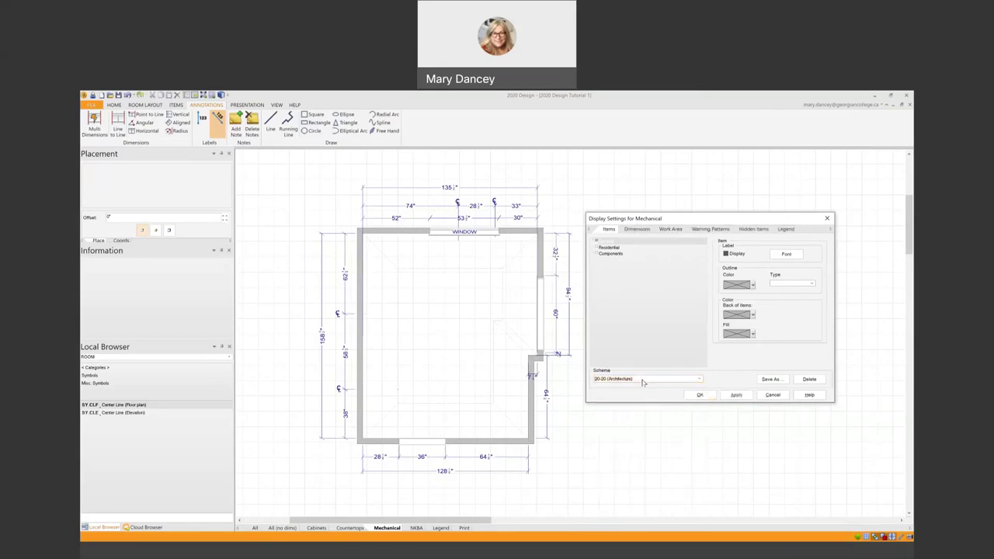
{"action": "left_click", "coordinate": [700, 380]}
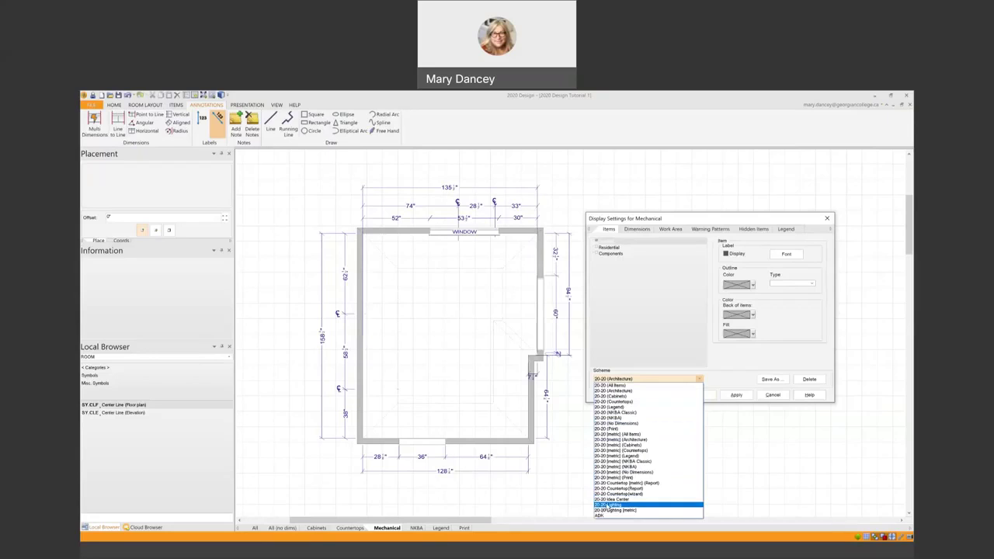
{"action": "left_click", "coordinate": [609, 505]}
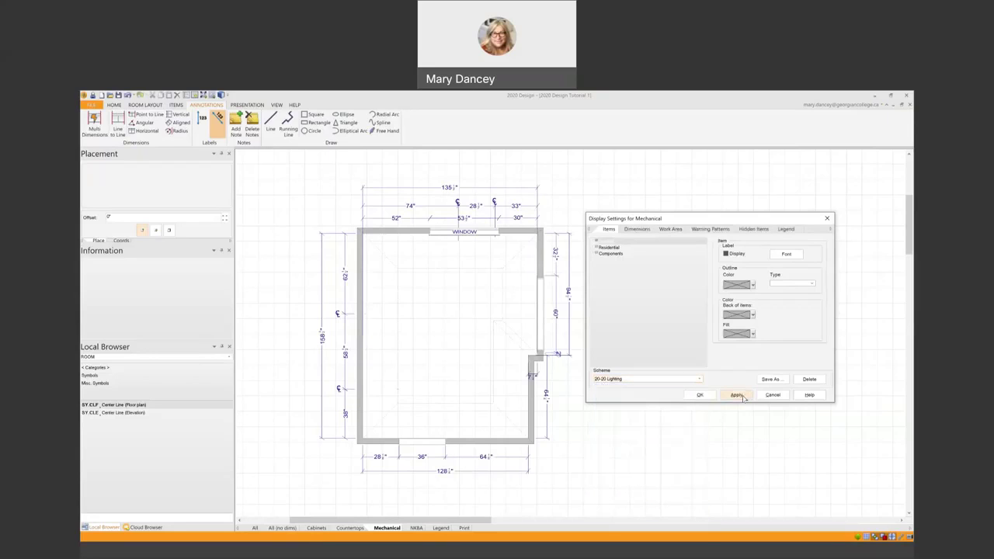
{"action": "left_click", "coordinate": [738, 396]}
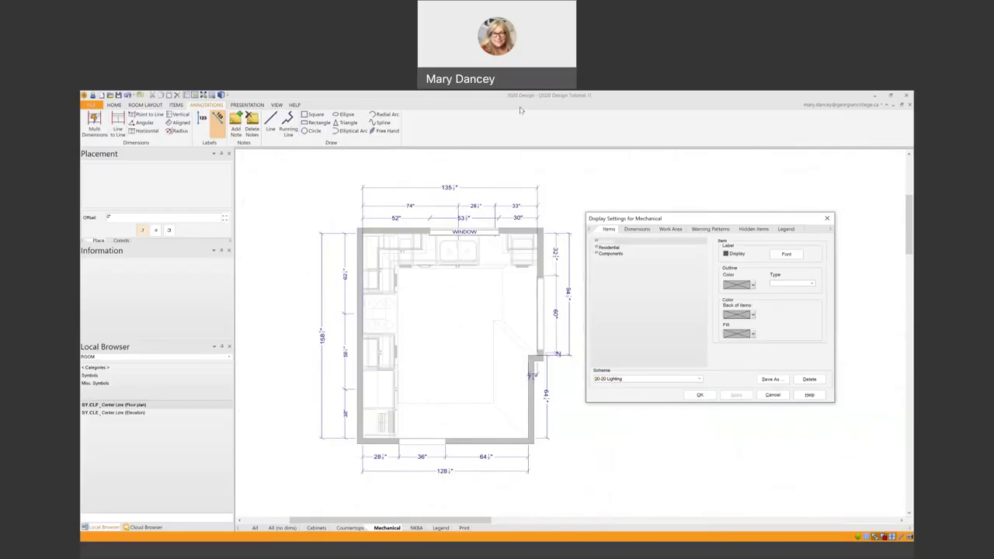
Go through the auto dimension options for the General plan elements and accept the Mechanical tab's display settings.
{"action": "left_click", "coordinate": [521, 110]}
{"action": "left_click", "coordinate": [633, 230]}
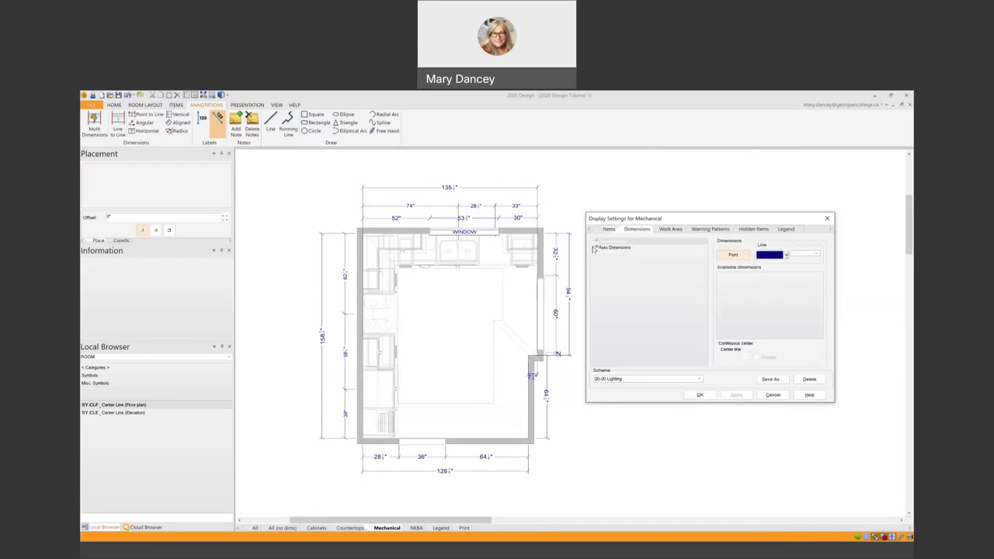
{"action": "left_click", "coordinate": [595, 247]}
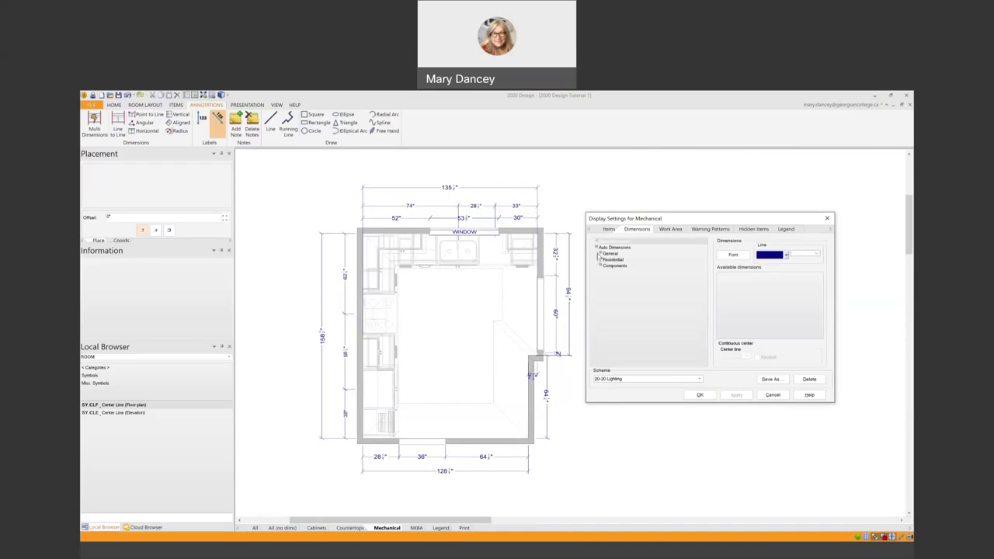
{"action": "left_click", "coordinate": [598, 254]}
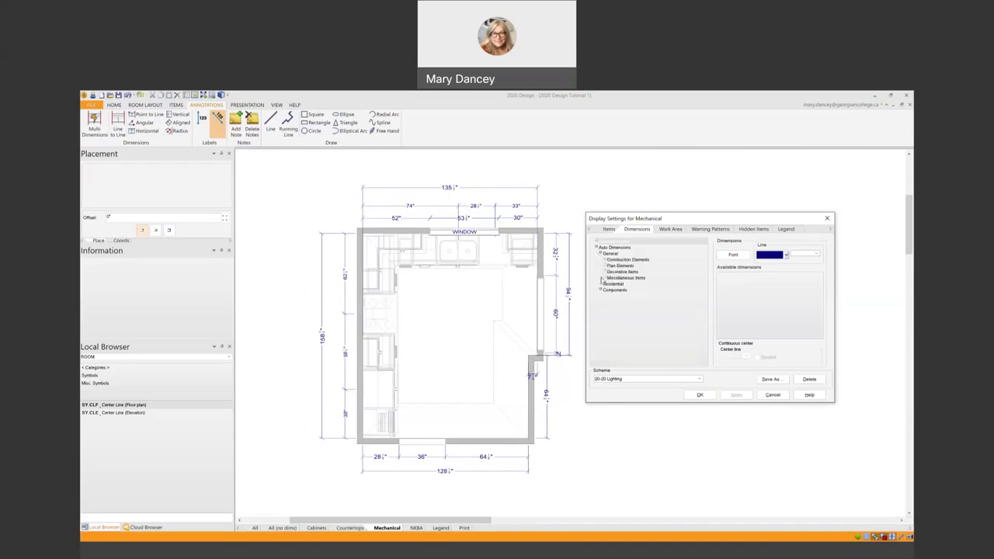
{"action": "left_click", "coordinate": [602, 265]}
{"action": "left_click", "coordinate": [611, 272]}
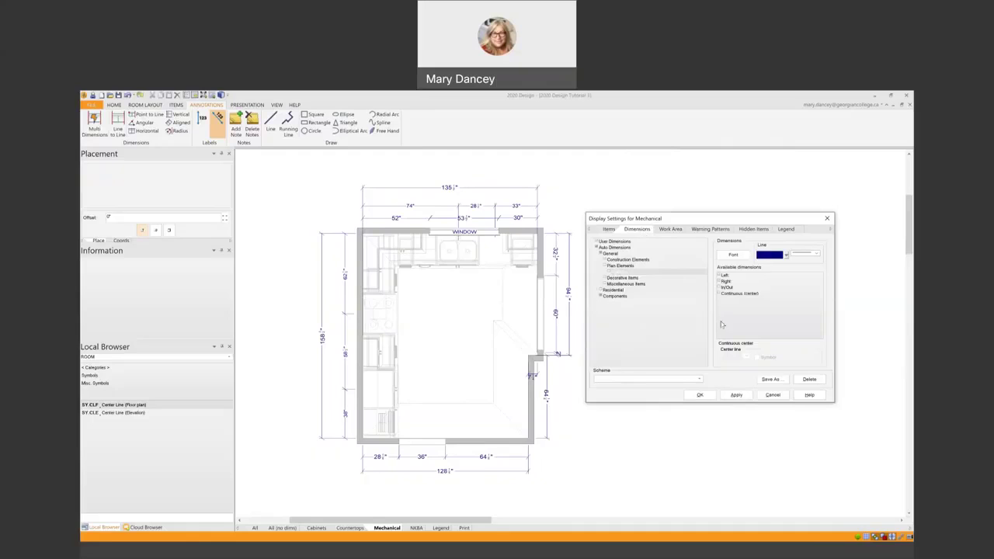
{"action": "left_click", "coordinate": [699, 395]}
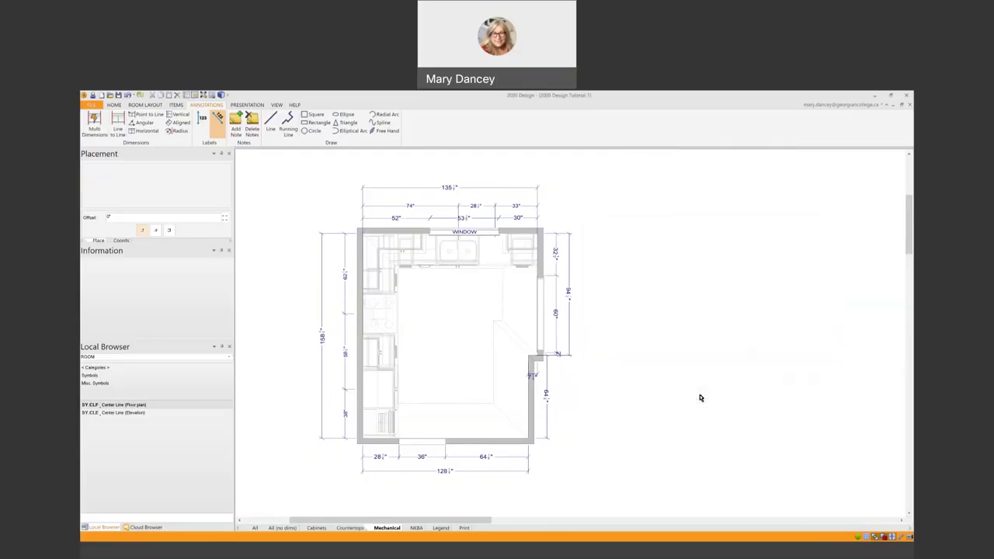
Open the SPOT.RECESSED fixture from the ROOM_FUR catalog's recessed lighting fixtures for viewing and placement.
{"action": "scroll", "coordinate": [417, 323], "scroll_direction": "up", "scroll_amount": 1}
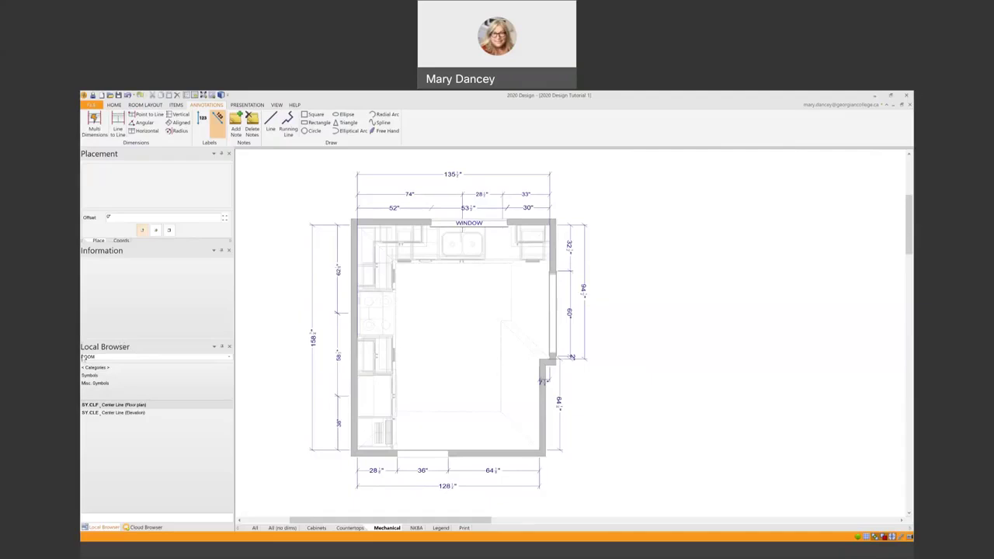
{"action": "left_click", "coordinate": [230, 360]}
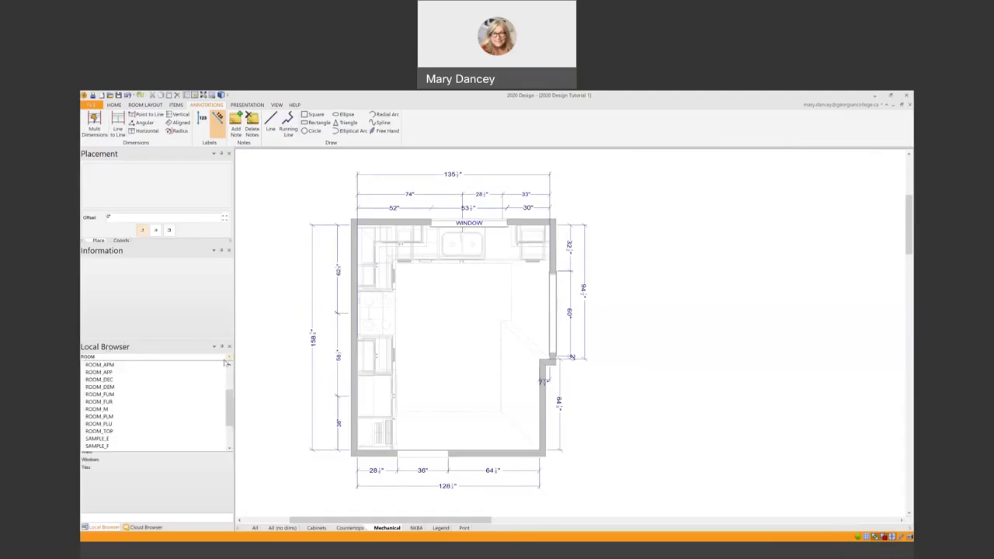
{"action": "left_click", "coordinate": [107, 402]}
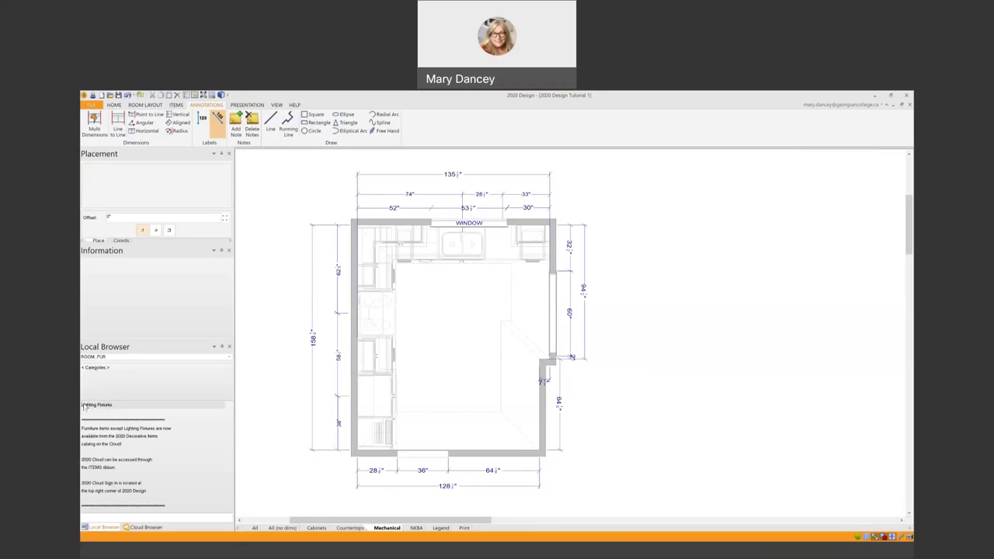
{"action": "left_click", "coordinate": [104, 406]}
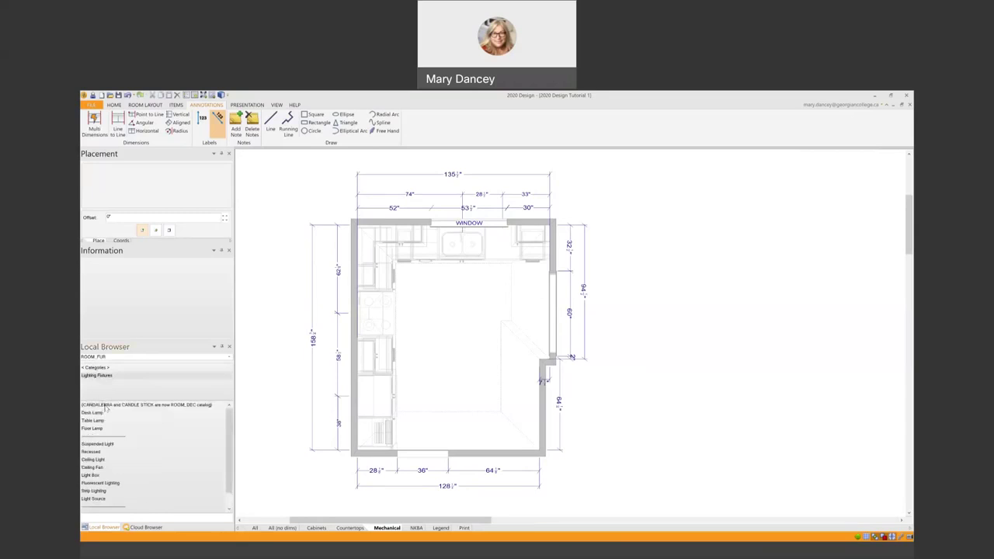
{"action": "left_click_drag", "start_coordinate": [228, 417], "coordinate": [229, 449]}
{"action": "left_click", "coordinate": [91, 436]}
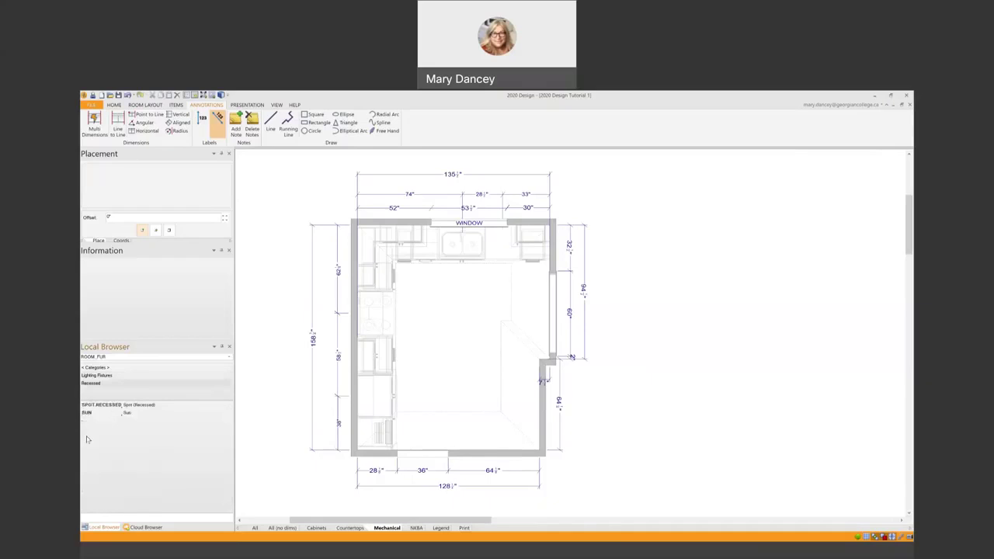
{"action": "right_click", "coordinate": [127, 406]}
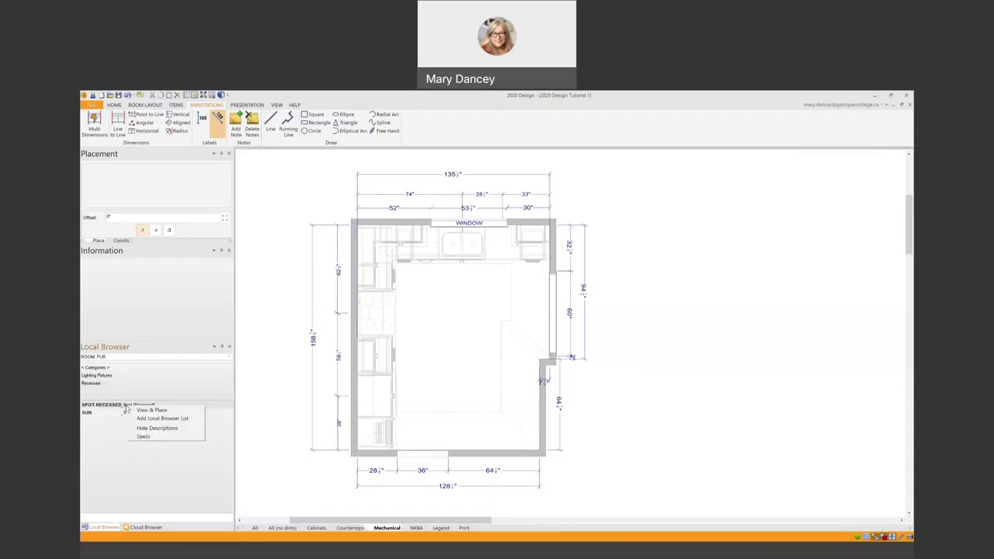
{"action": "left_click", "coordinate": [140, 413]}
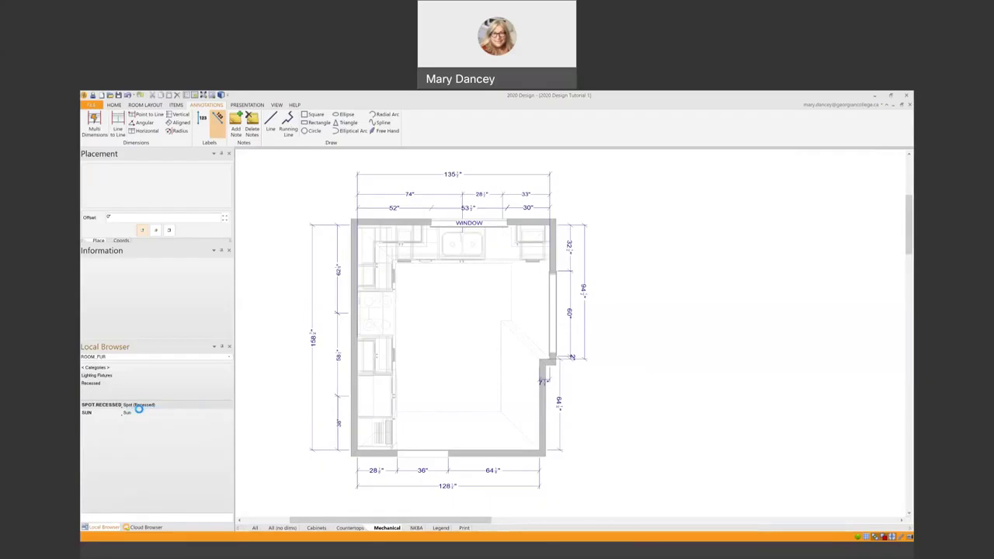
Set the recessed spot's Lamp texture (1) to the generic white satin paint Color - White 2 and check the preview.
{"action": "mouse_move", "coordinate": [343, 271]}
{"action": "left_mouse_down"}
{"action": "mouse_move", "coordinate": [347, 240]}
{"action": "mouse_move", "coordinate": [334, 260]}
{"action": "mouse_move", "coordinate": [342, 249]}
{"action": "mouse_move", "coordinate": [348, 267]}
{"action": "left_mouse_up"}
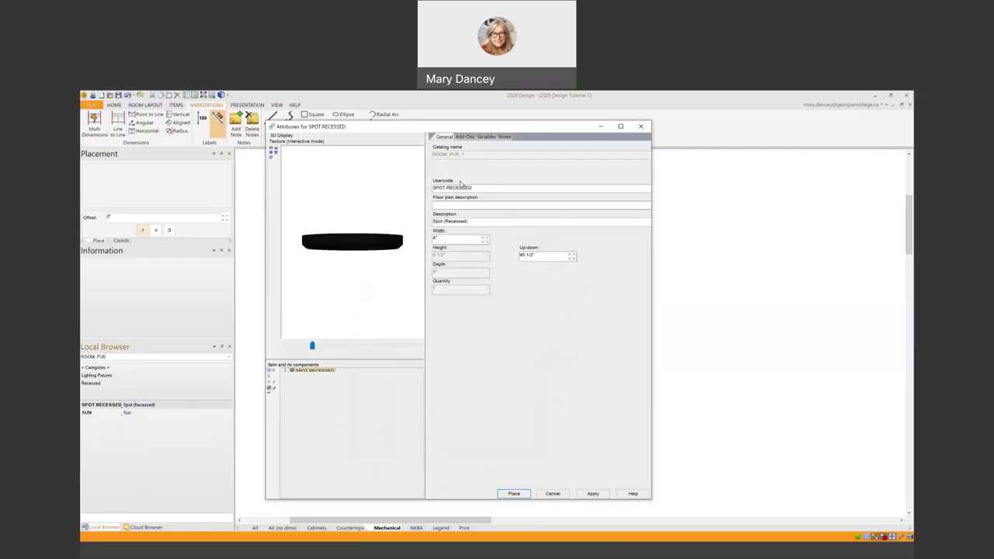
{"action": "left_click", "coordinate": [486, 137]}
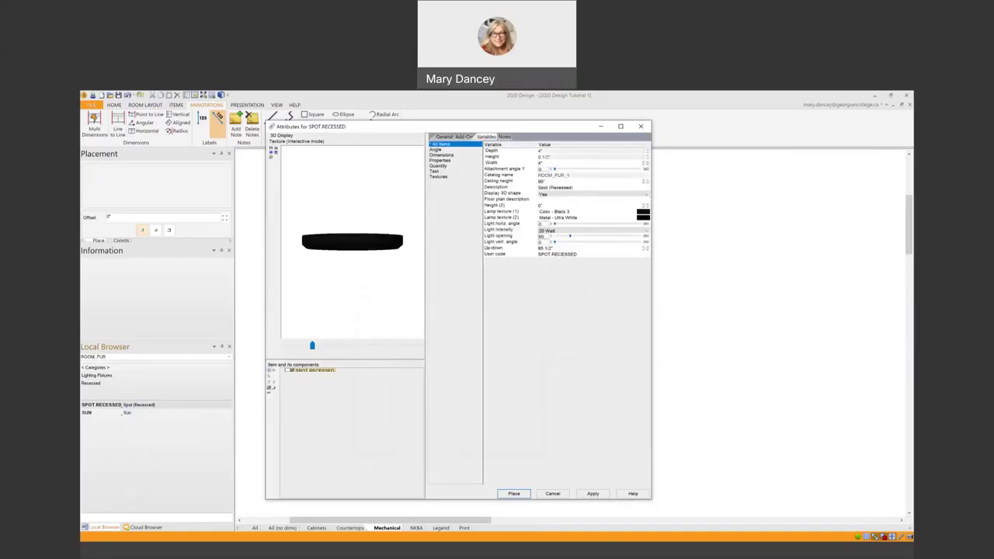
{"action": "left_click", "coordinate": [644, 213]}
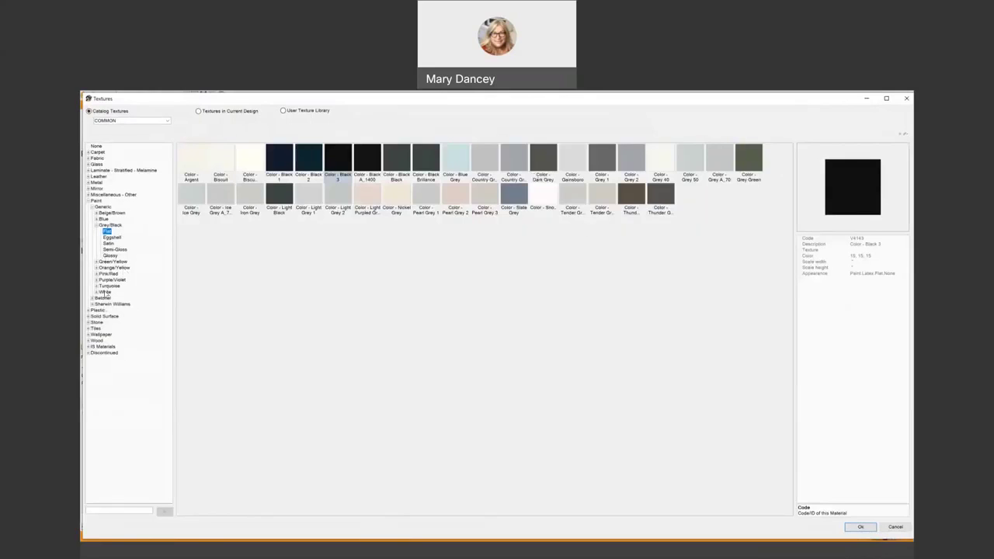
{"action": "left_click", "coordinate": [96, 292]}
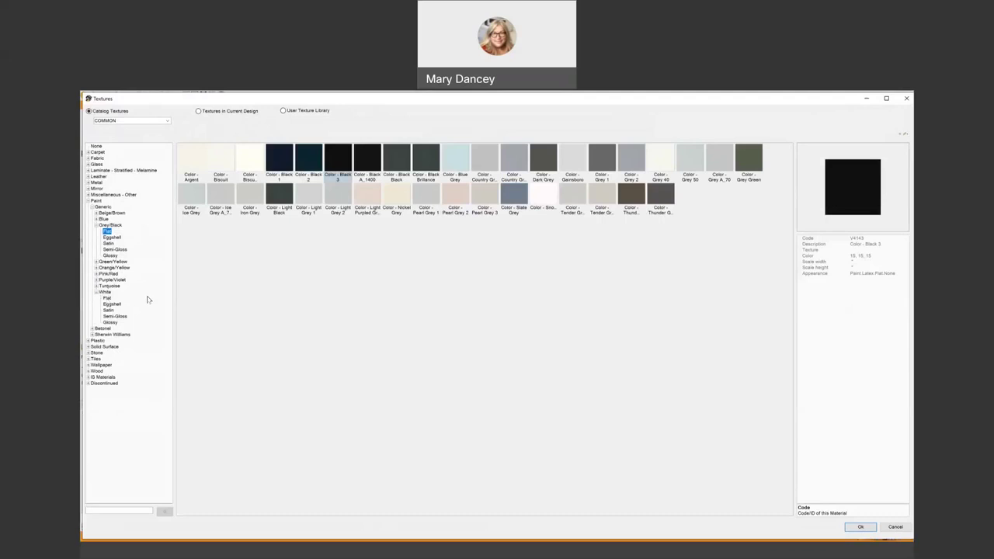
{"action": "left_click", "coordinate": [109, 310]}
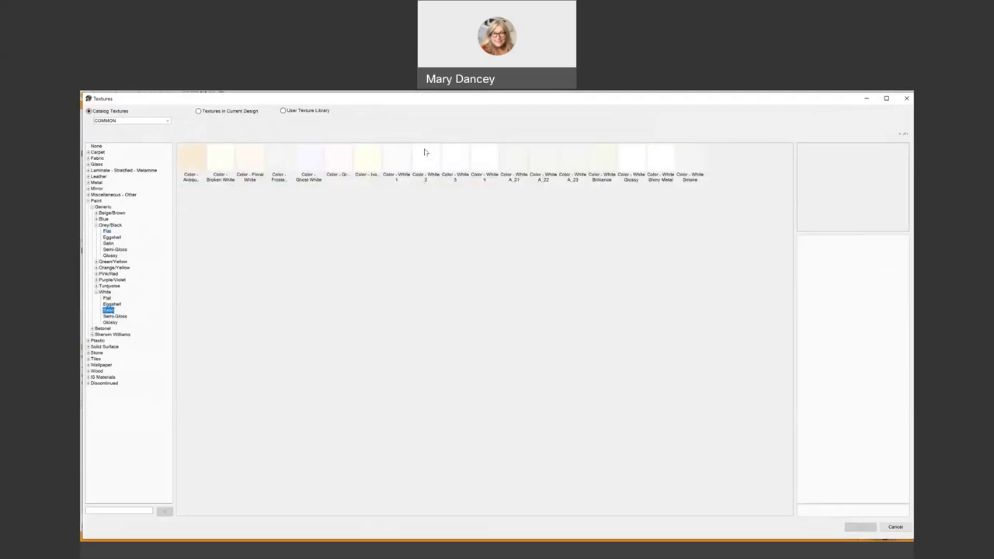
{"action": "left_click", "coordinate": [426, 160]}
{"action": "left_click", "coordinate": [862, 527]}
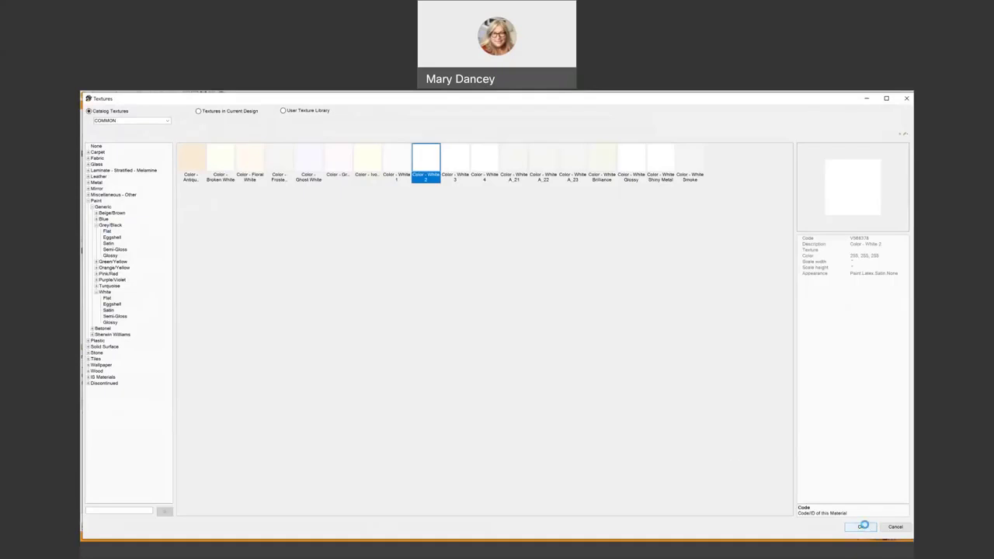
{"action": "left_click_drag", "start_coordinate": [356, 251], "coordinate": [370, 276]}
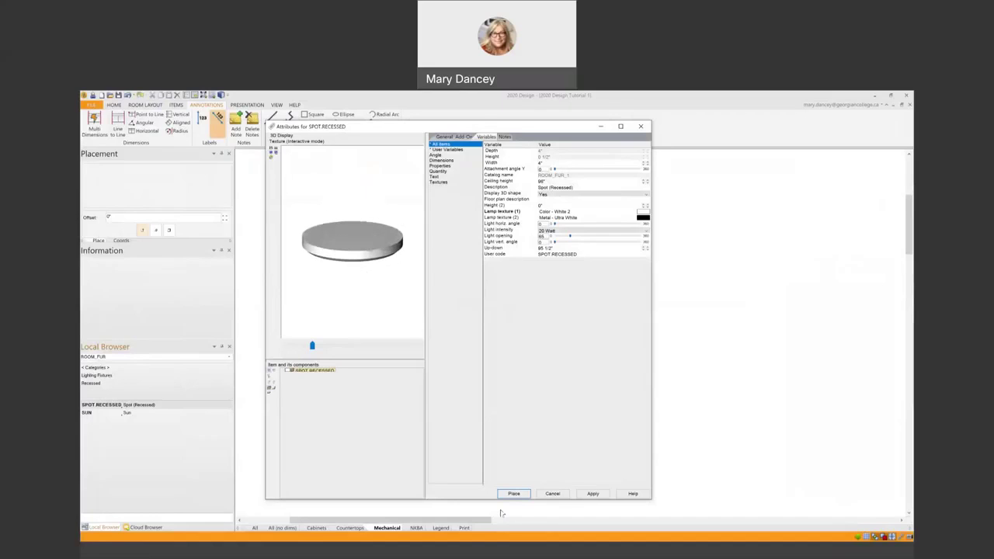
Place the recessed spot on the window wall, centered about 116" from its left end, and offset it out from the wall.
{"action": "left_click", "coordinate": [511, 493]}
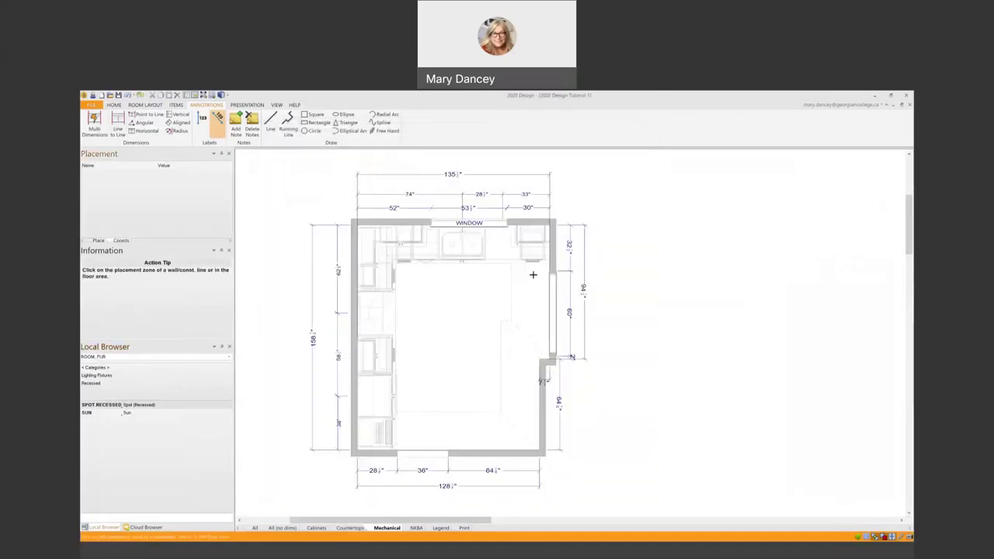
{"action": "left_click", "coordinate": [518, 230]}
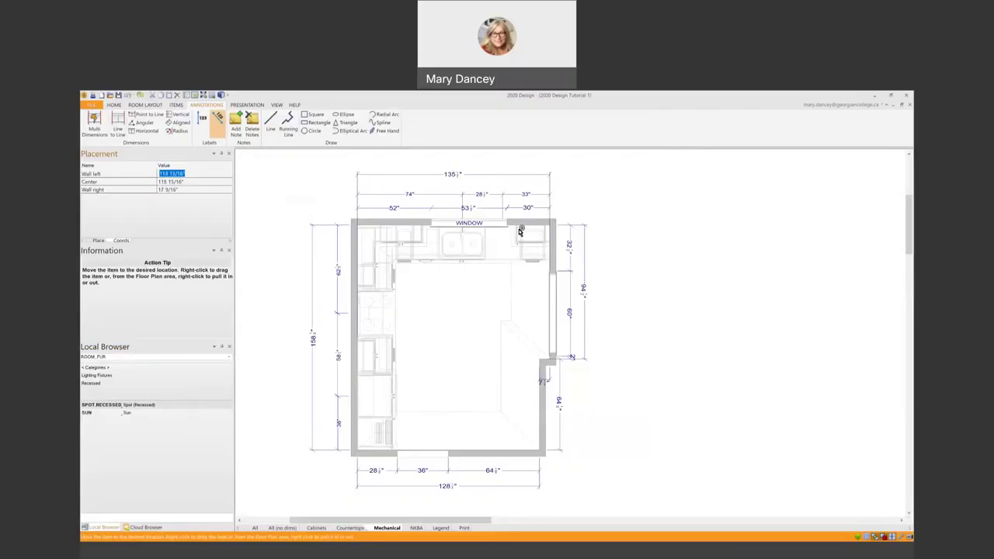
{"action": "right_click", "coordinate": [520, 232]}
{"action": "right_click_drag", "start_coordinate": [521, 228], "coordinate": [522, 236]}
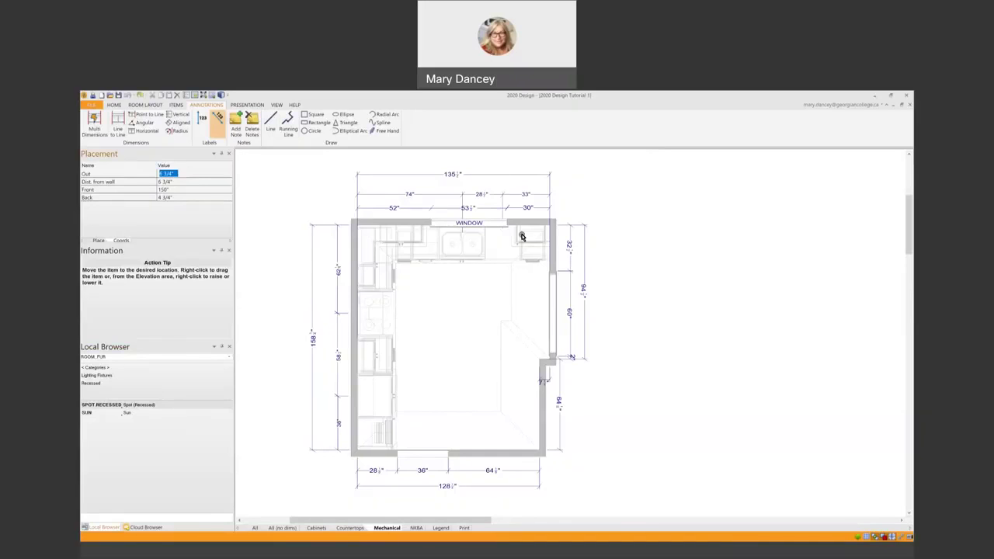
{"action": "type", "text": "2"}
{"action": "key", "text": "Return"}
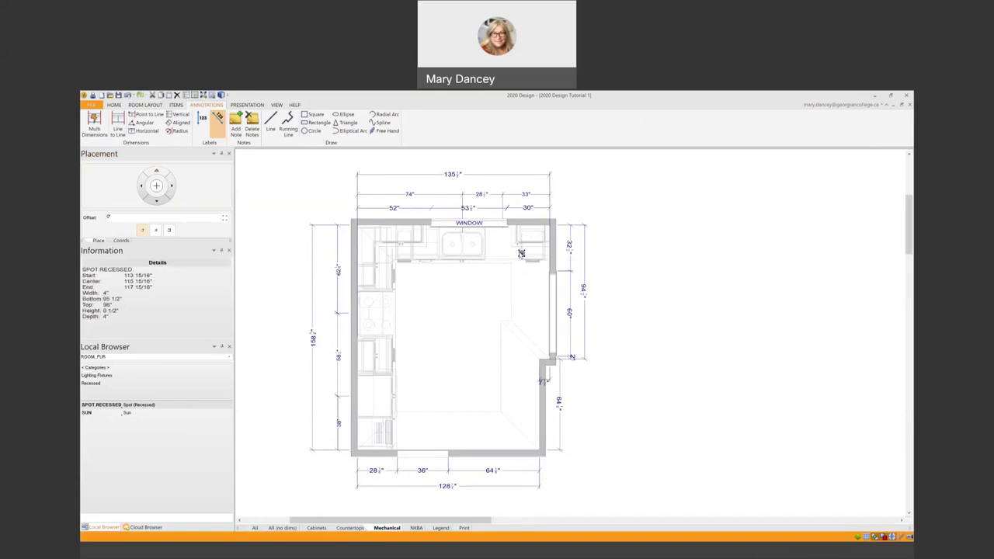
Duplicate the recessed spot onto the window wall near the sink's right edge and set its distance out to 20".
{"action": "right_click", "coordinate": [521, 254]}
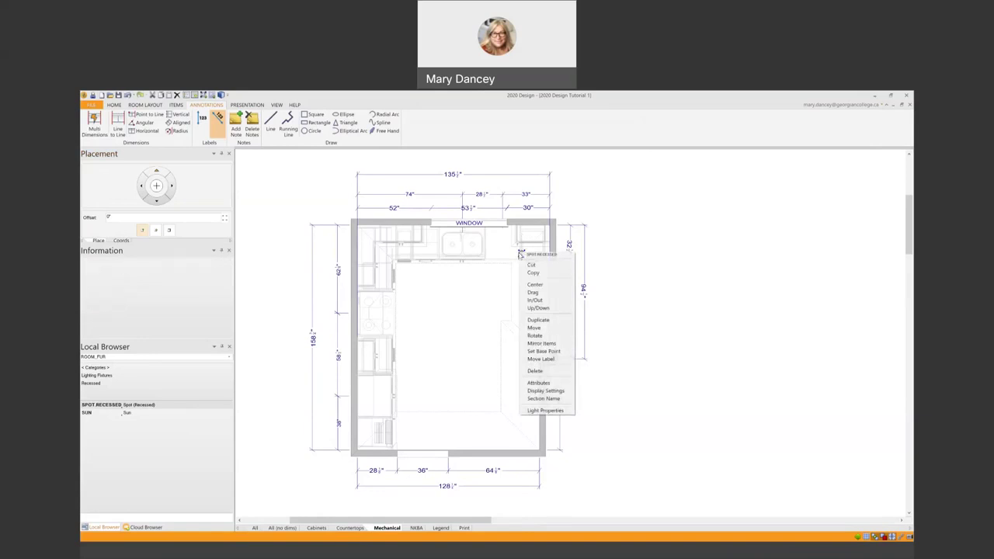
{"action": "left_click", "coordinate": [538, 320]}
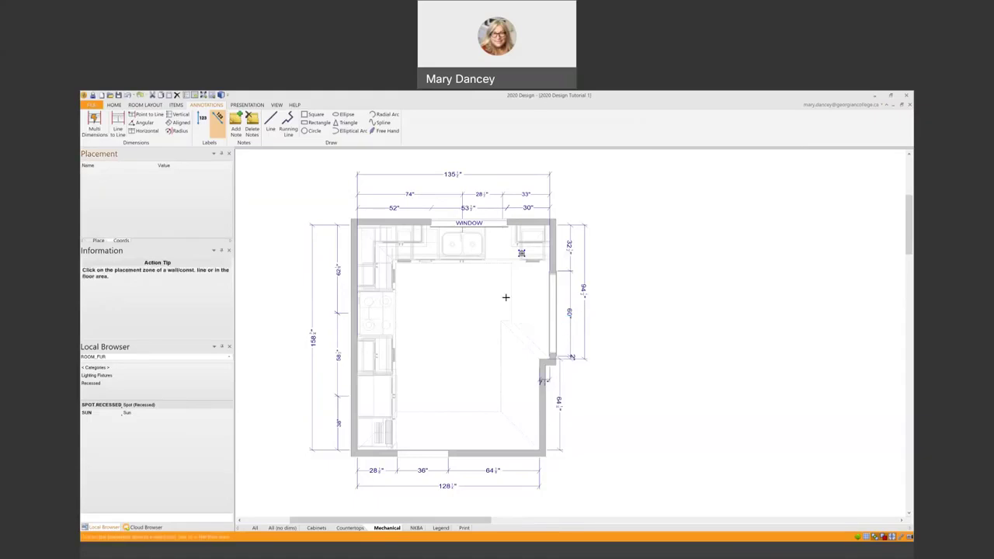
{"action": "left_click", "coordinate": [485, 227]}
{"action": "right_click_drag", "start_coordinate": [489, 241], "coordinate": [493, 253]}
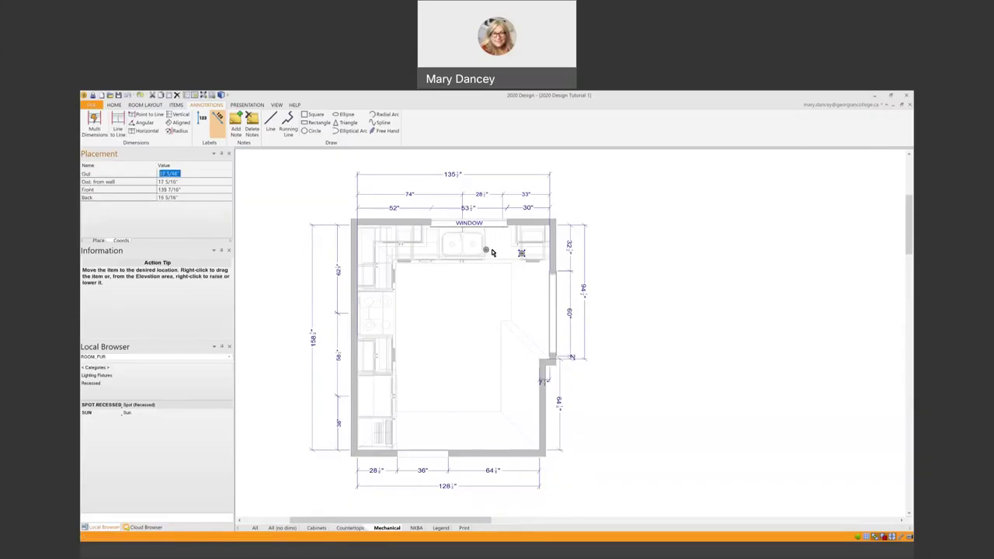
{"action": "type", "text": "20"}
{"action": "key", "text": "Return"}
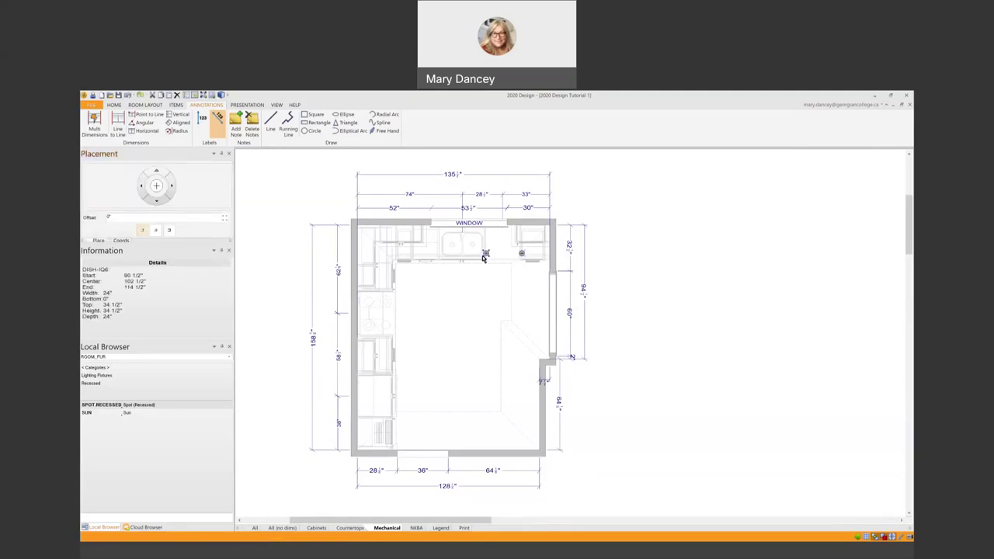
Duplicate the spot over the sink, centered about 75 1/2" from the window wall's left end and about 10" out.
{"action": "right_click", "coordinate": [484, 255]}
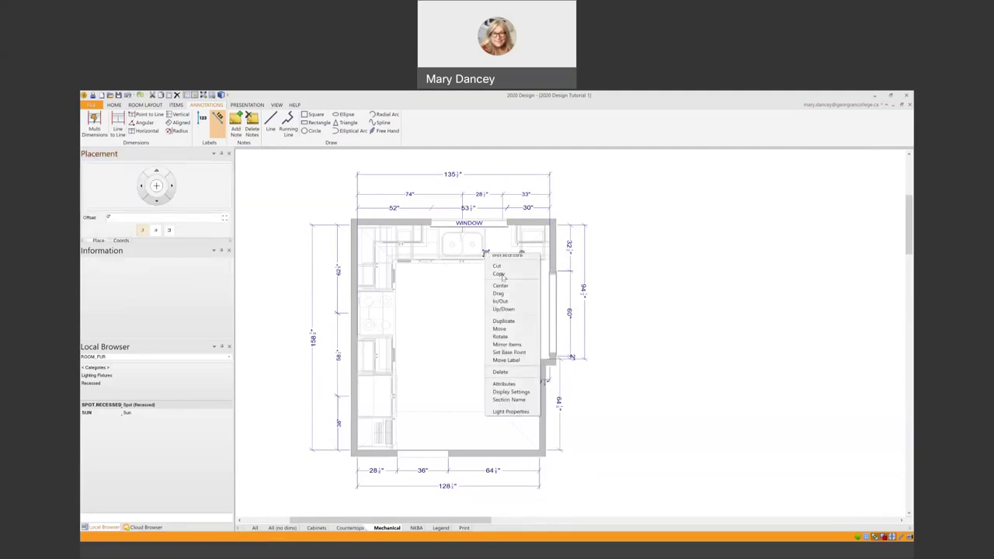
{"action": "left_click", "coordinate": [503, 321]}
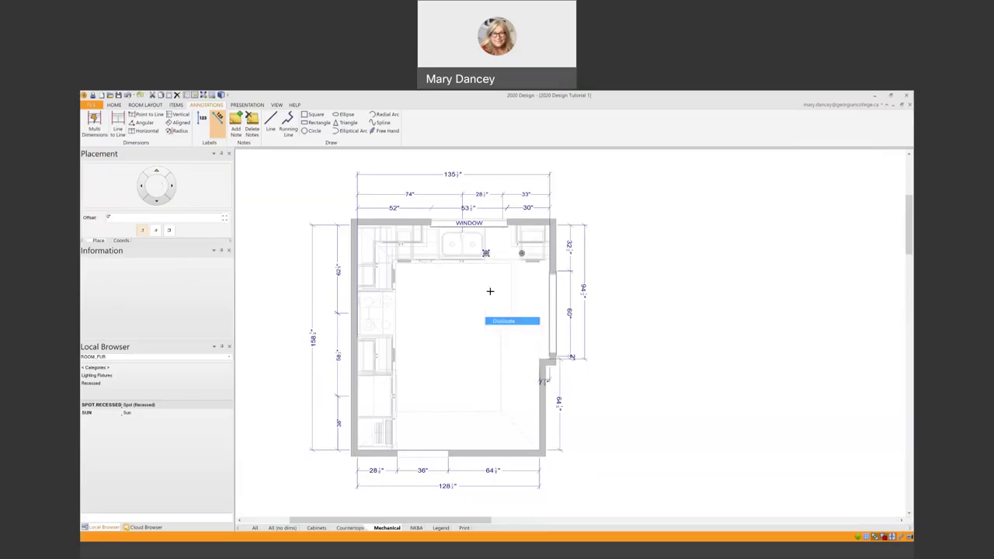
{"action": "left_click", "coordinate": [460, 232]}
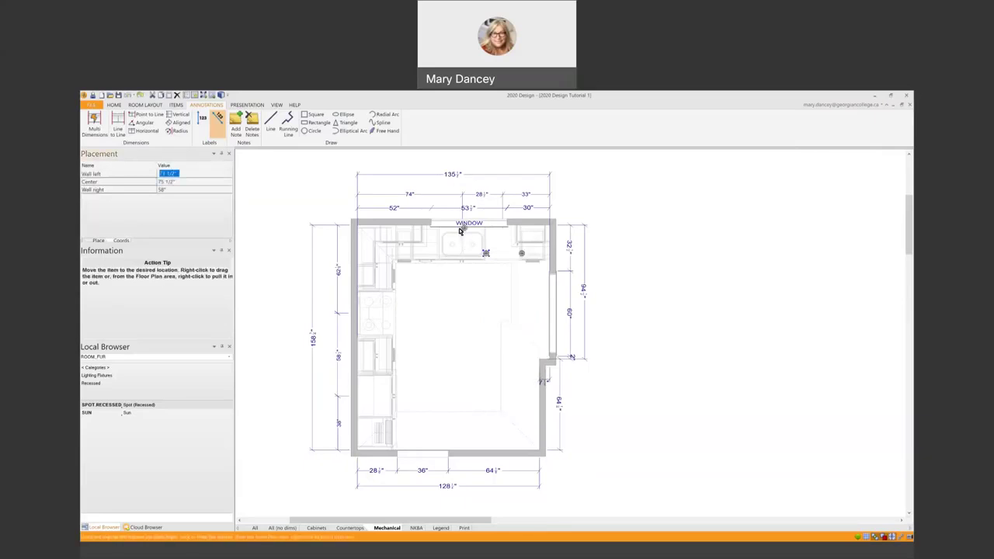
{"action": "right_click", "coordinate": [462, 233]}
{"action": "right_click_drag", "start_coordinate": [467, 239], "coordinate": [469, 243]}
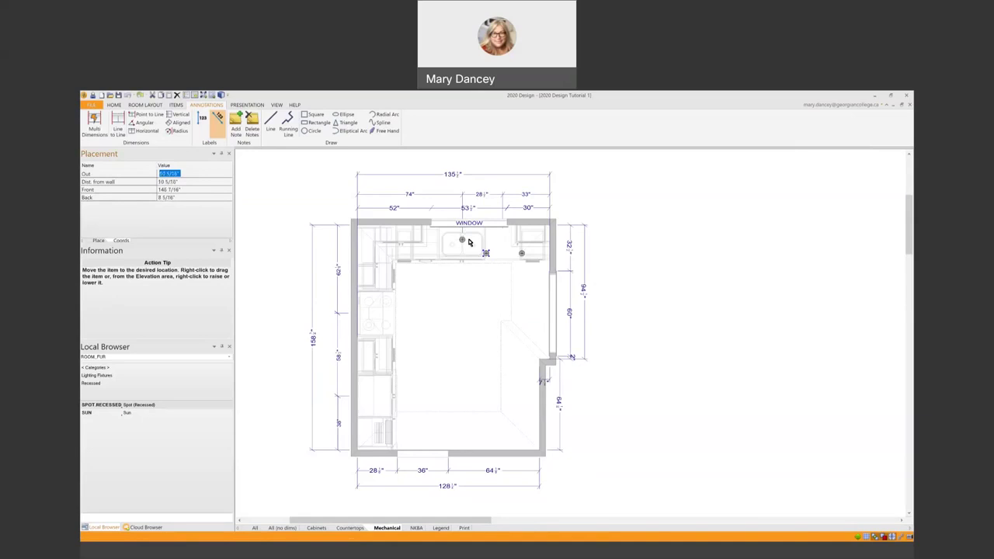
{"action": "right_click_drag", "start_coordinate": [468, 243], "coordinate": [466, 243]}
Duplicate the sink spot to the left side of the sink and set its distance out from the window wall to 20".
{"action": "right_click", "coordinate": [463, 239]}
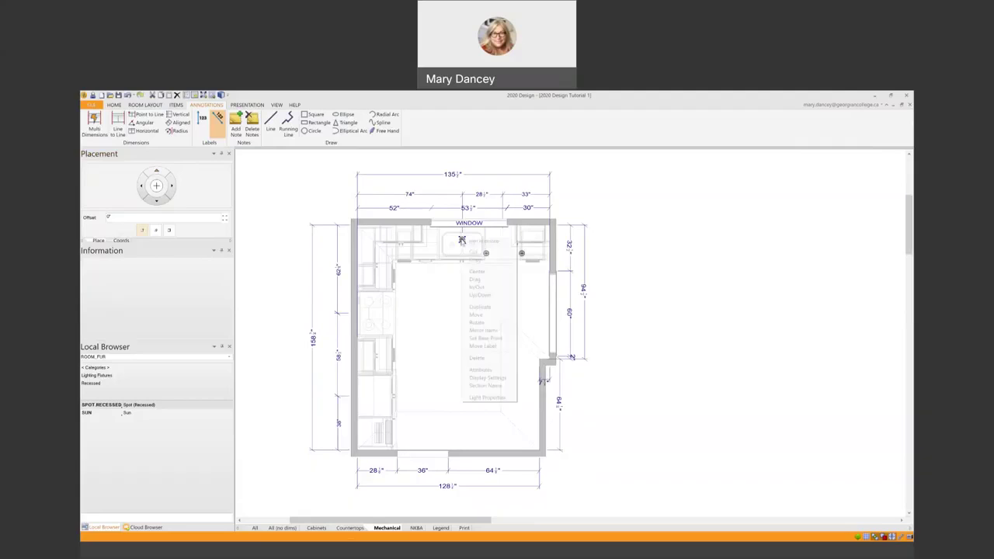
{"action": "left_click", "coordinate": [481, 307]}
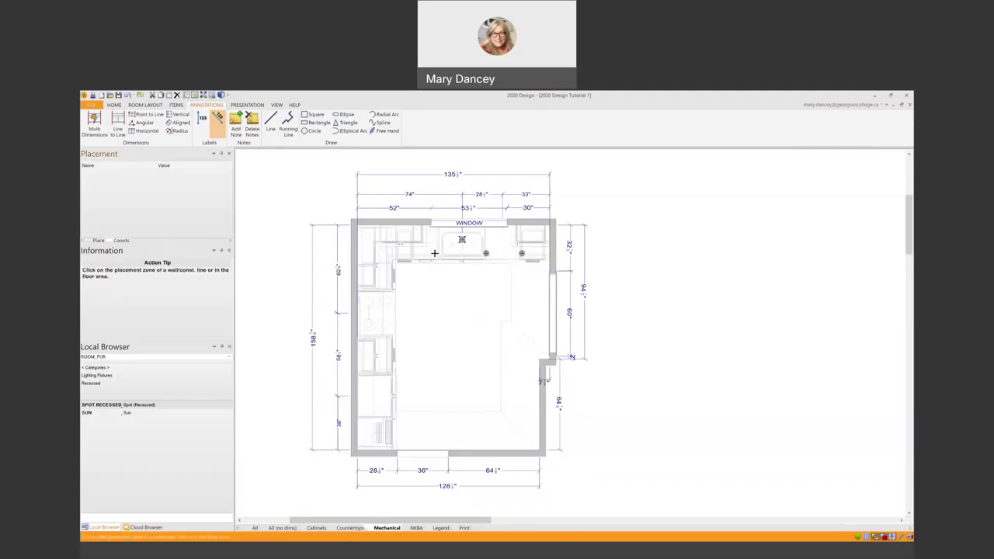
{"action": "left_click", "coordinate": [437, 235]}
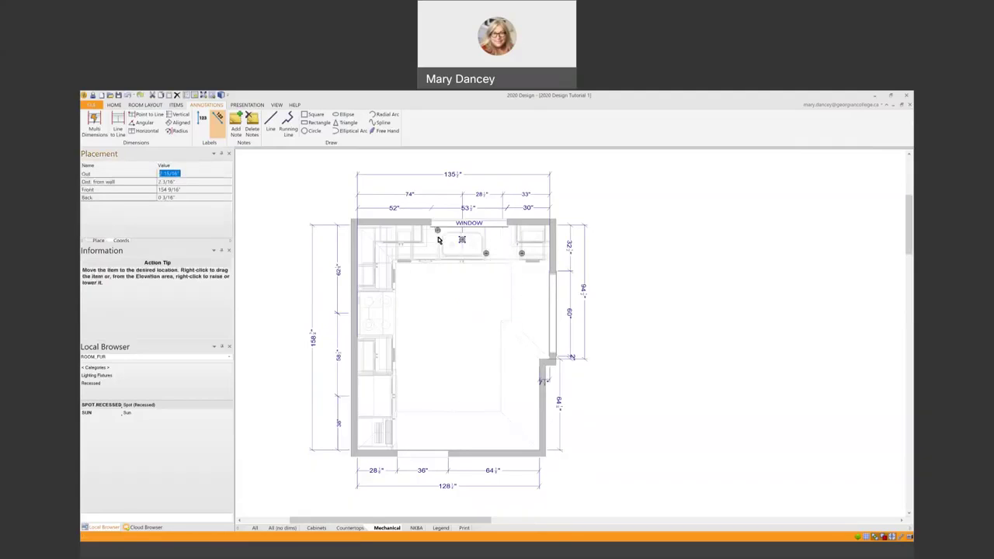
{"action": "type", "text": "20"}
{"action": "key", "text": "Return"}
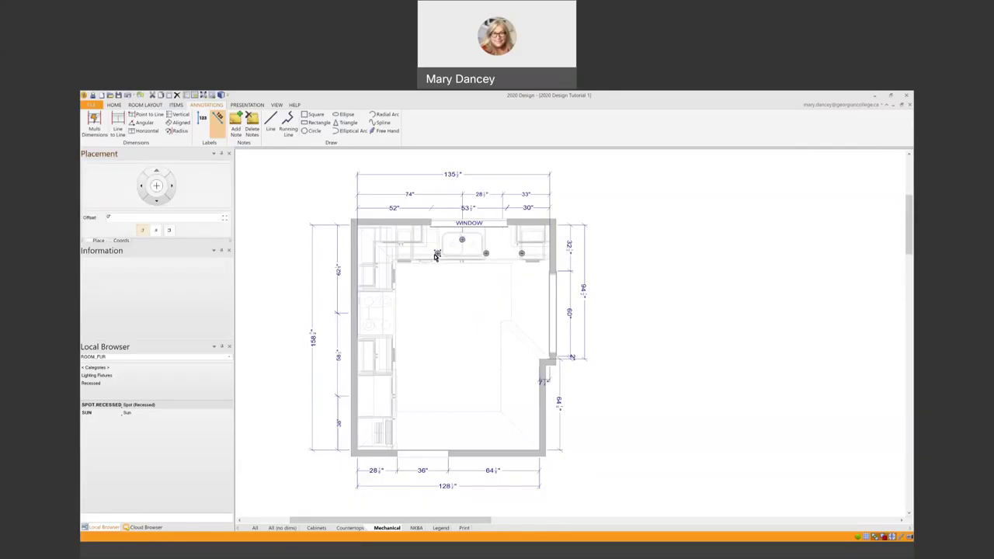
Duplicate the spot near the upper-left corner, centered 28" from the window wall's left end, and set it 20" out.
{"action": "right_click", "coordinate": [435, 254]}
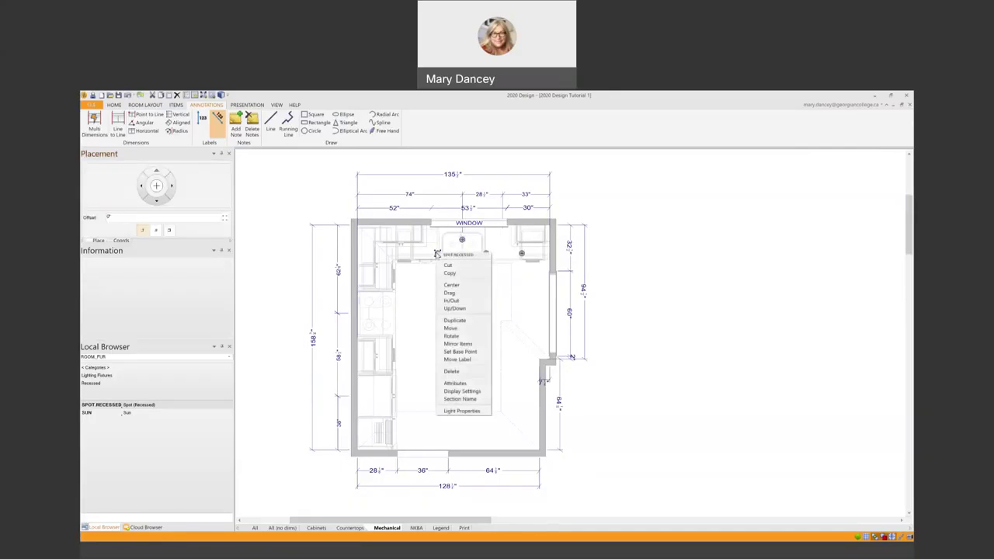
{"action": "left_click", "coordinate": [455, 321]}
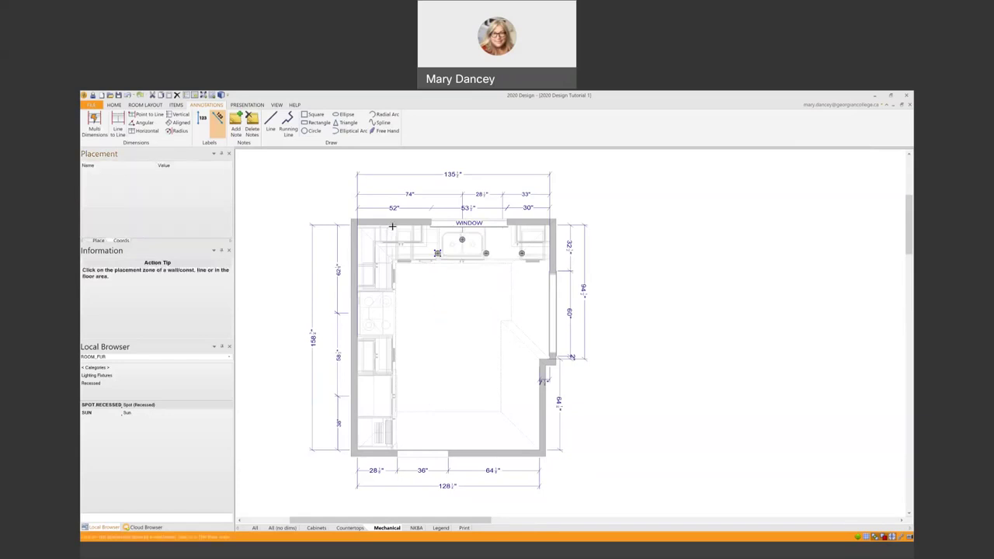
{"action": "left_click", "coordinate": [393, 226]}
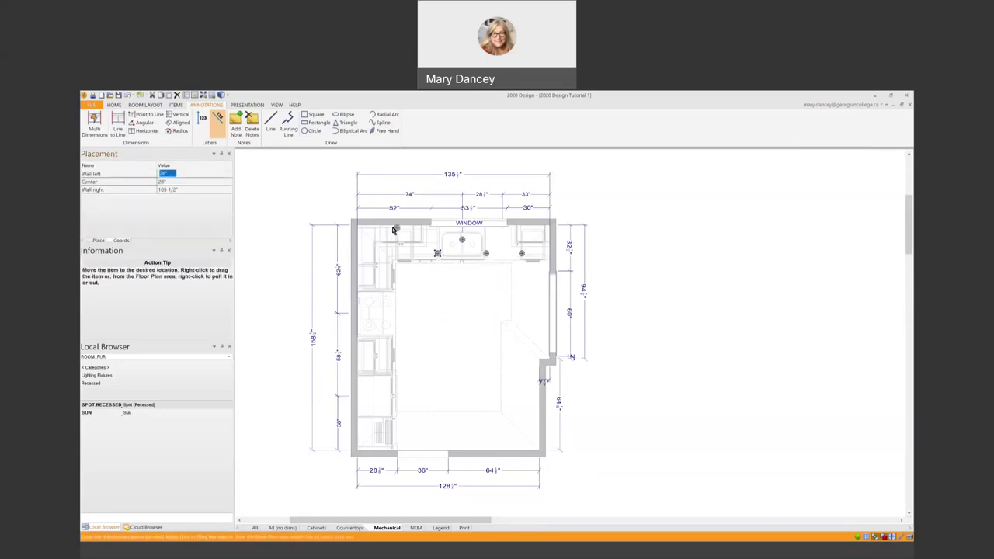
{"action": "left_click", "coordinate": [395, 232]}
{"action": "type", "text": "20"}
{"action": "key", "text": "Return"}
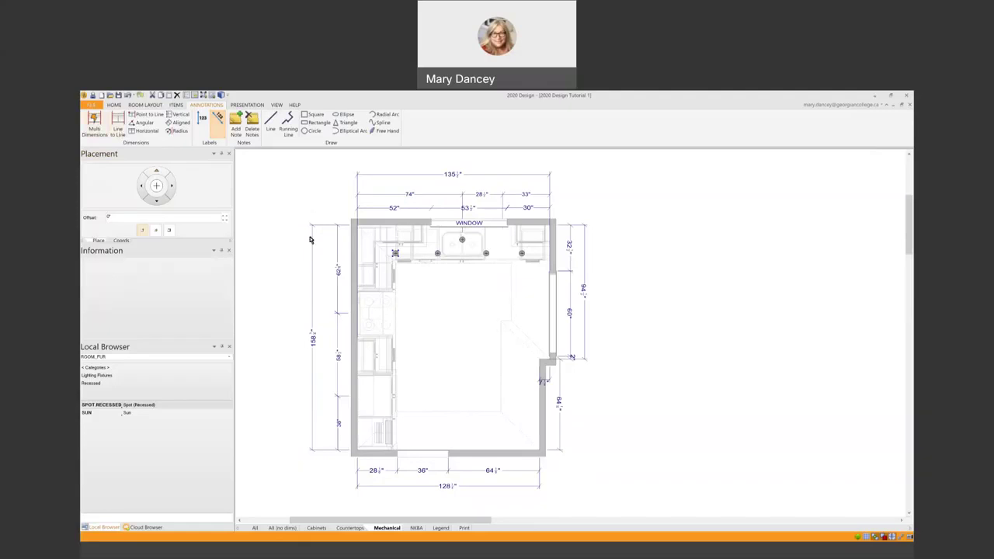
Duplicate the corner spot onto the left wall just above the cooktop and place it 20" out from the wall.
{"action": "right_click", "coordinate": [395, 256]}
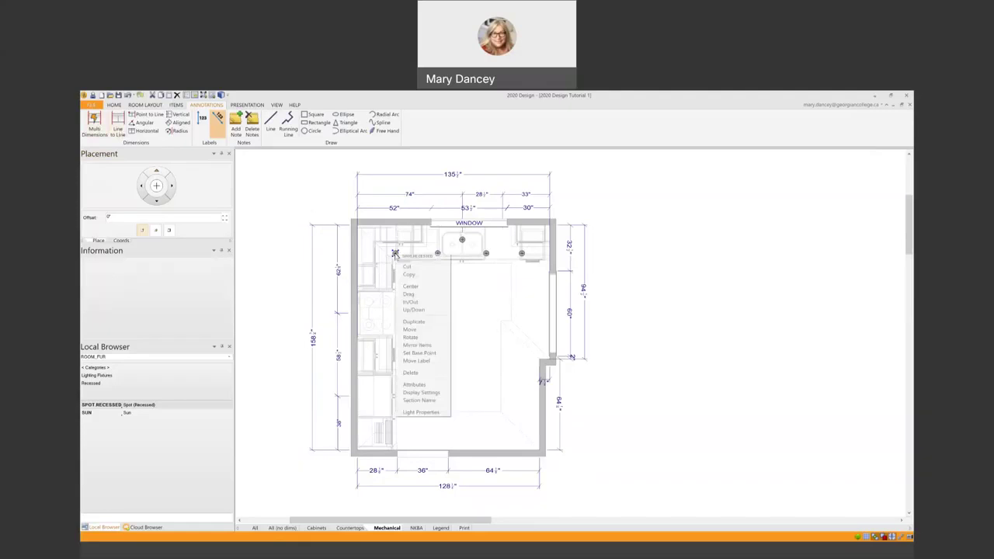
{"action": "left_click", "coordinate": [416, 321]}
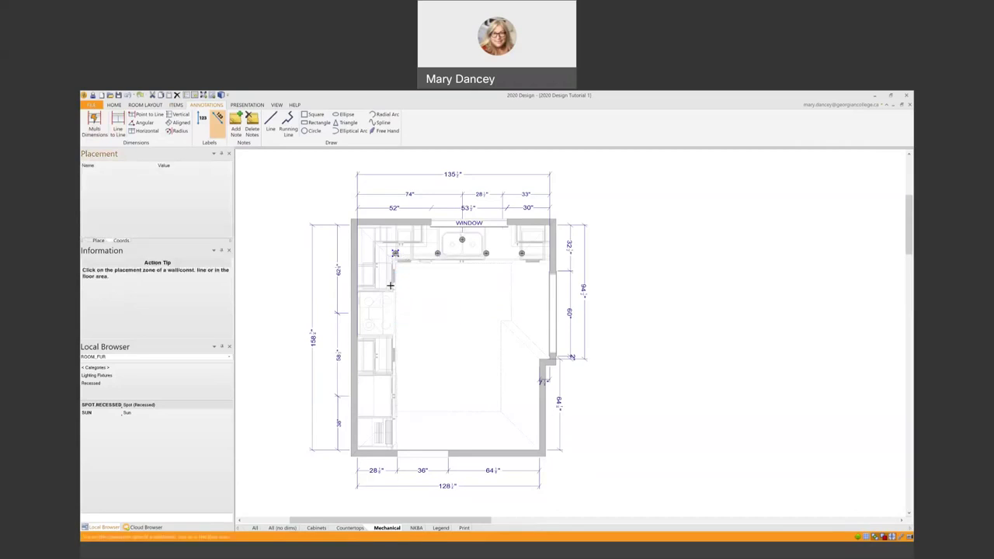
{"action": "left_click", "coordinate": [359, 285]}
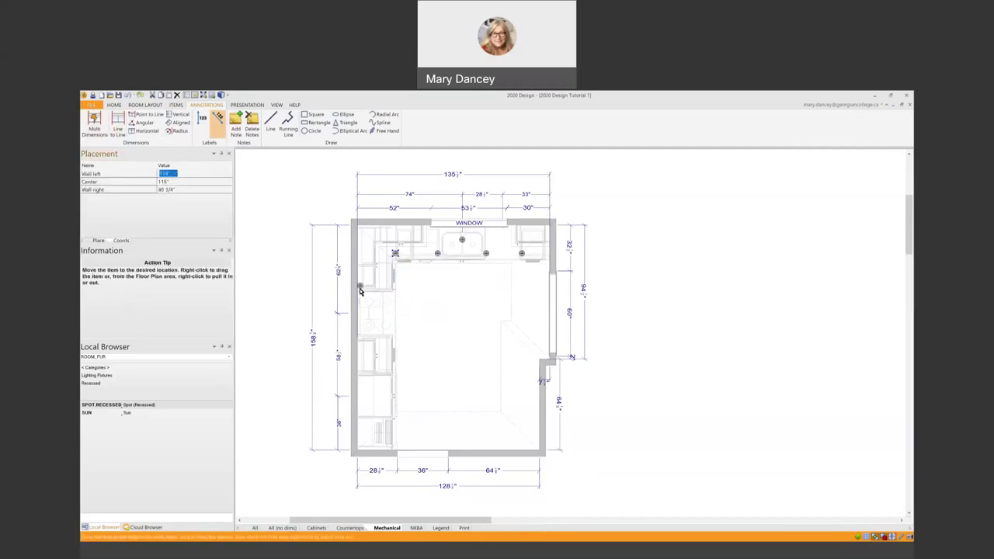
{"action": "left_click", "coordinate": [364, 290]}
{"action": "right_click_drag", "start_coordinate": [367, 290], "coordinate": [387, 292]}
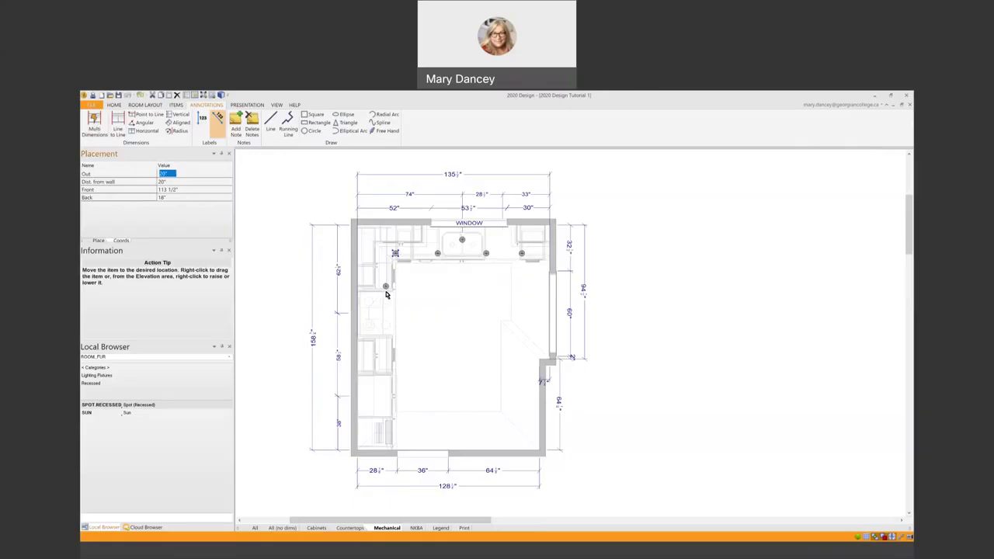
{"action": "left_click", "coordinate": [386, 290]}
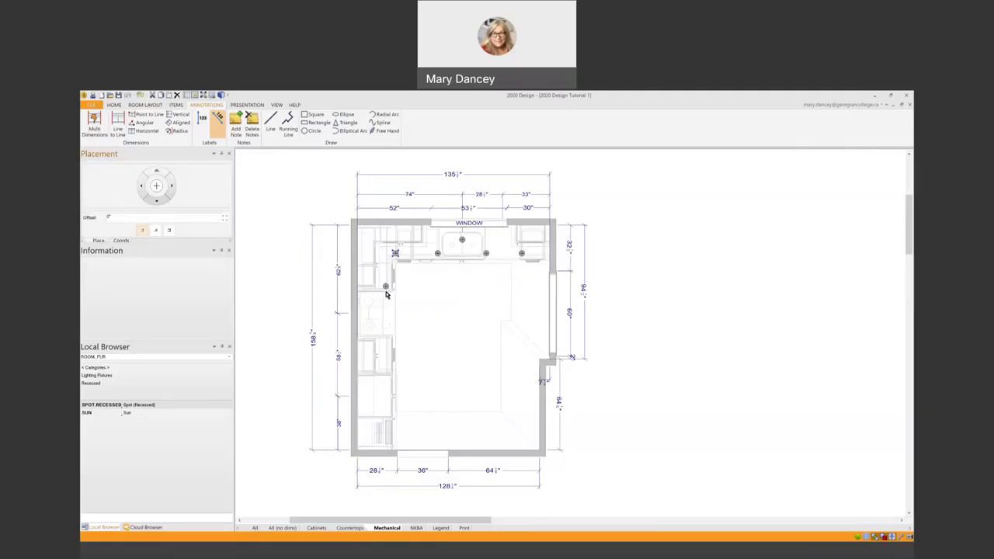
Duplicate the left-wall spot to just below the cooktop, and duplicate that one over the unit below the lower cabinets.
{"action": "right_click", "coordinate": [386, 287]}
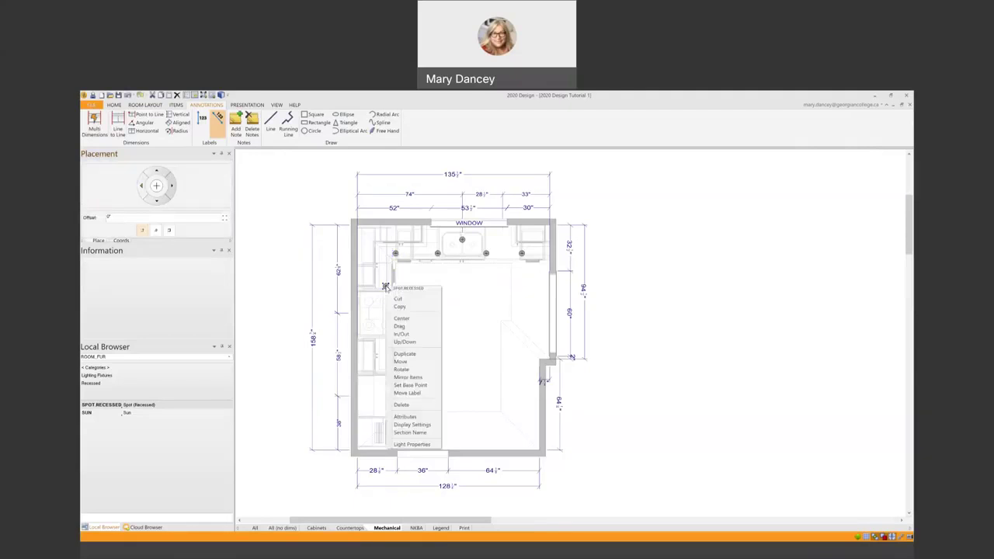
{"action": "left_click", "coordinate": [410, 354]}
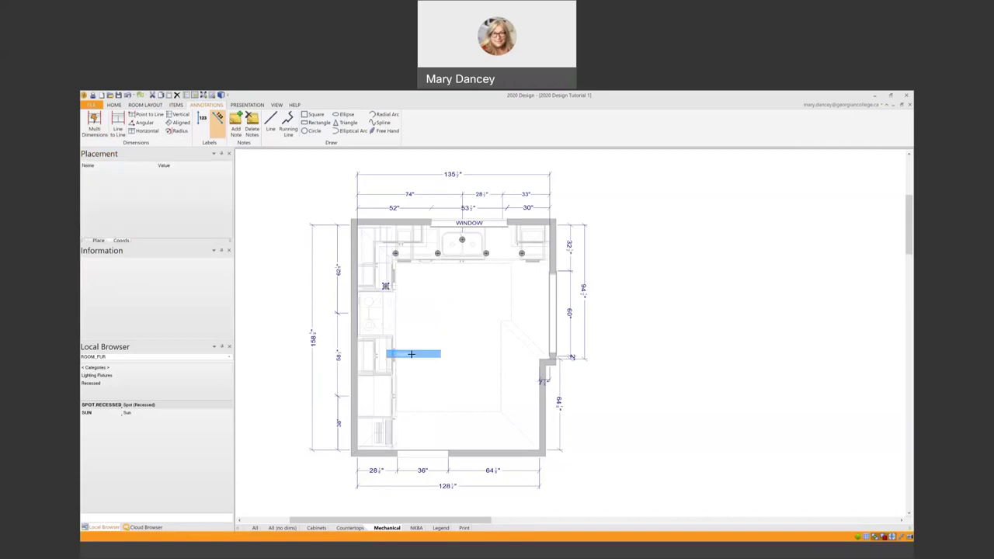
{"action": "left_click", "coordinate": [372, 349]}
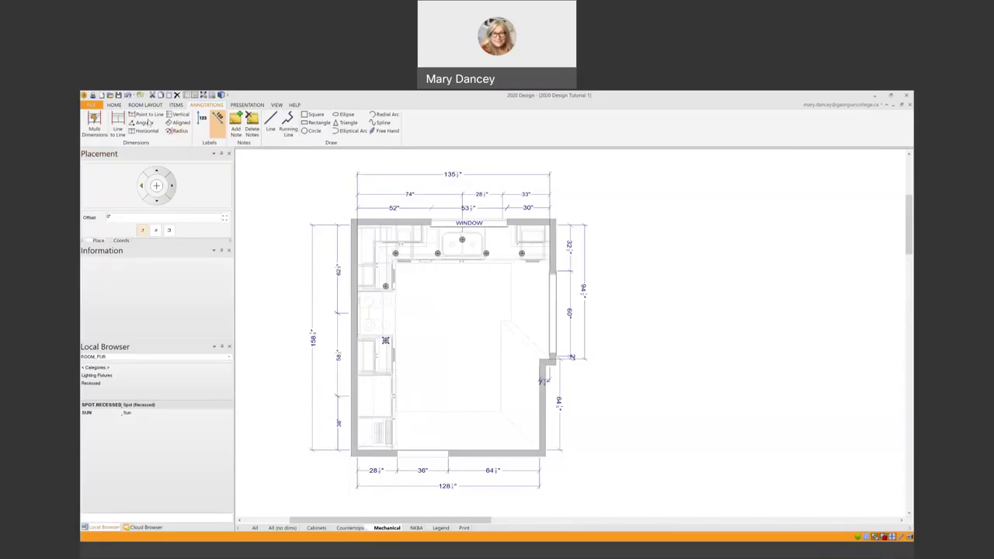
{"action": "right_click", "coordinate": [385, 342]}
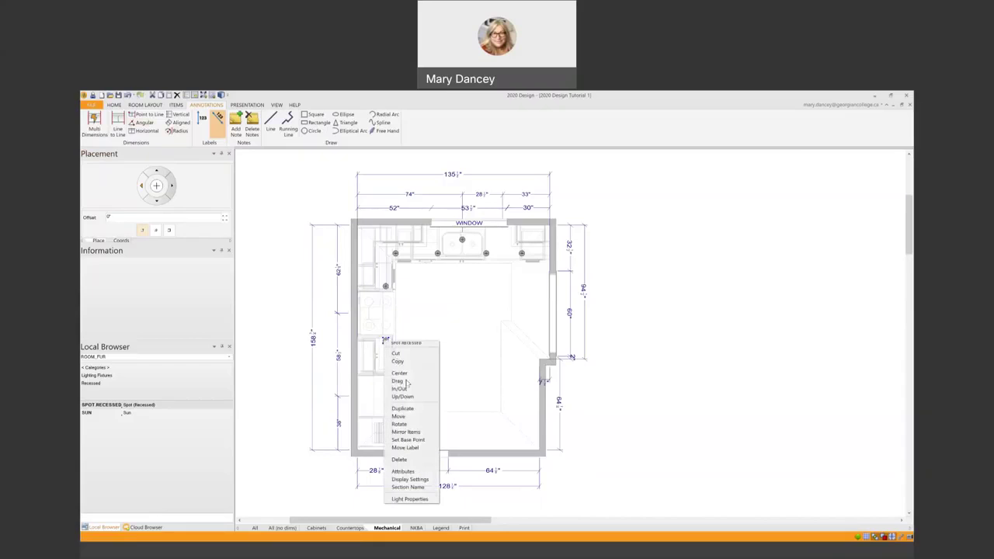
{"action": "left_click", "coordinate": [411, 410]}
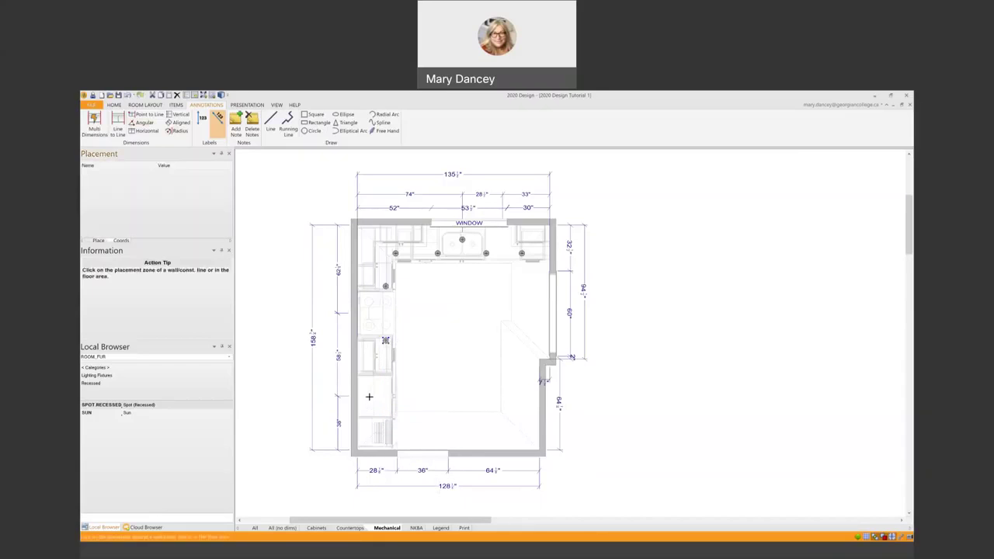
{"action": "left_click", "coordinate": [367, 398]}
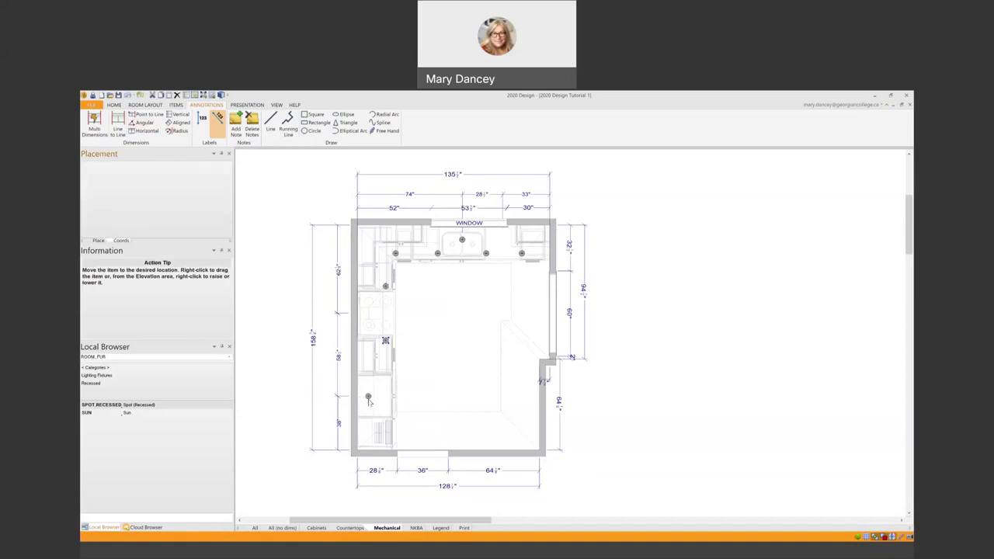
Duplicate the spot over the last unit in the room's lower-left corner, about 10 11/16" out from the left wall.
{"action": "right_click", "coordinate": [369, 398]}
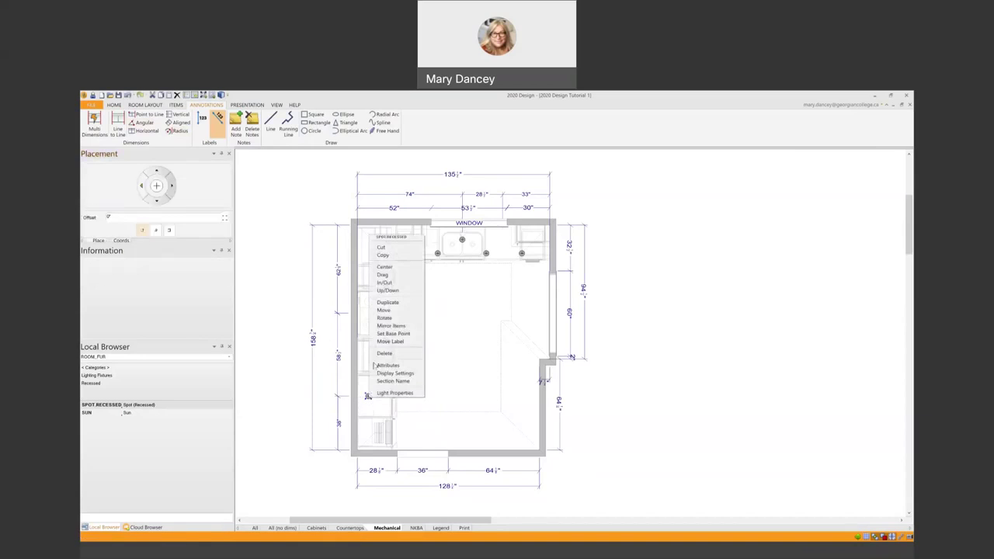
{"action": "left_click", "coordinate": [395, 306]}
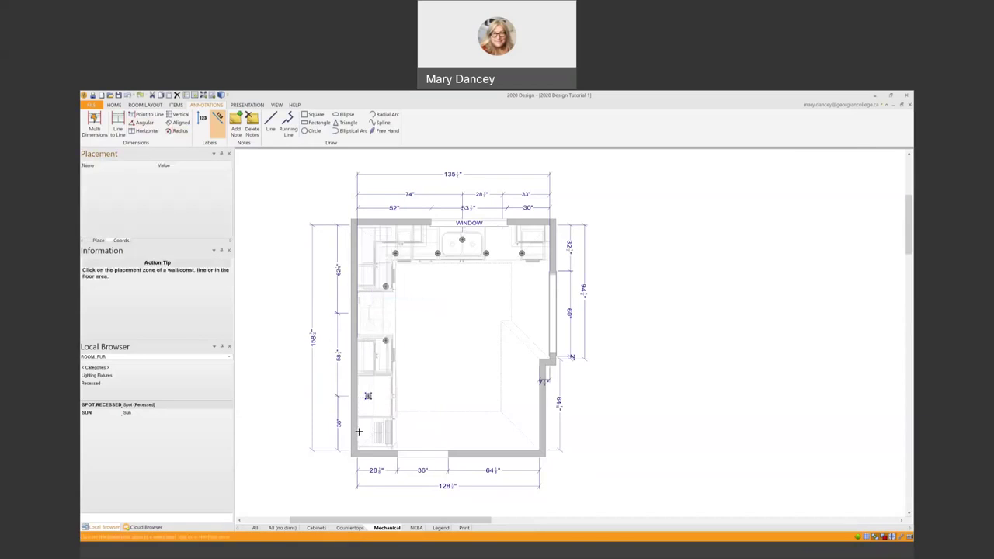
{"action": "left_click", "coordinate": [358, 432]}
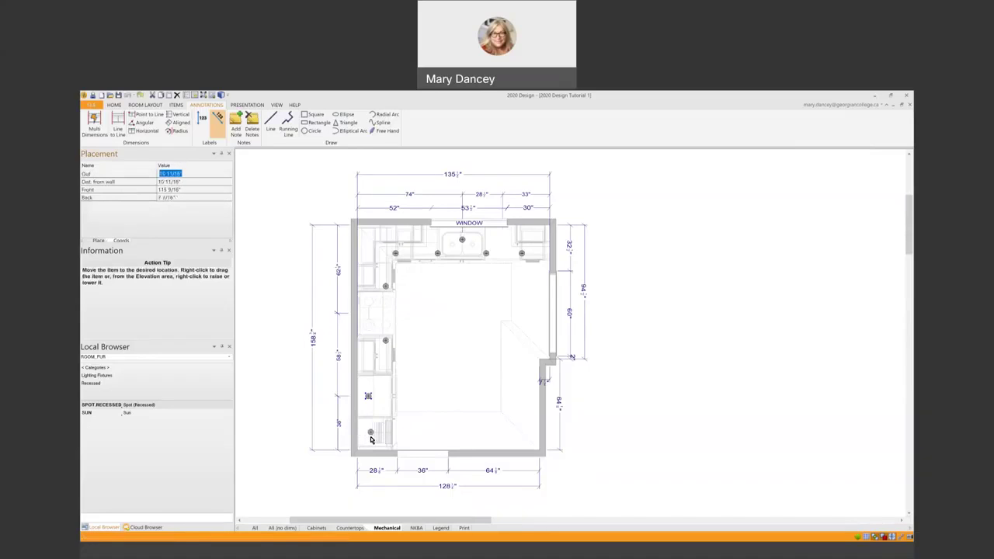
{"action": "left_click", "coordinate": [370, 440]}
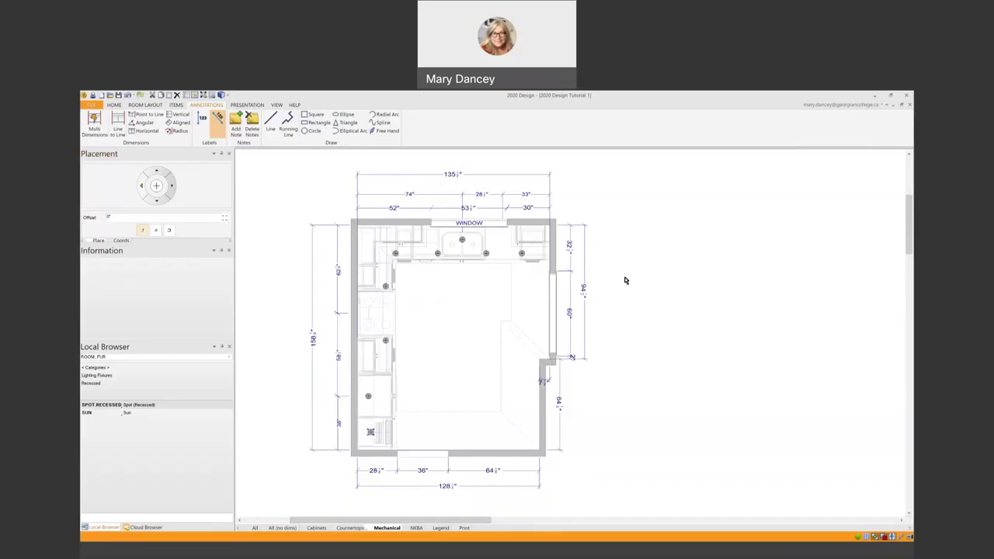
{"action": "scroll", "coordinate": [613, 229], "scroll_direction": "up", "scroll_amount": 1}
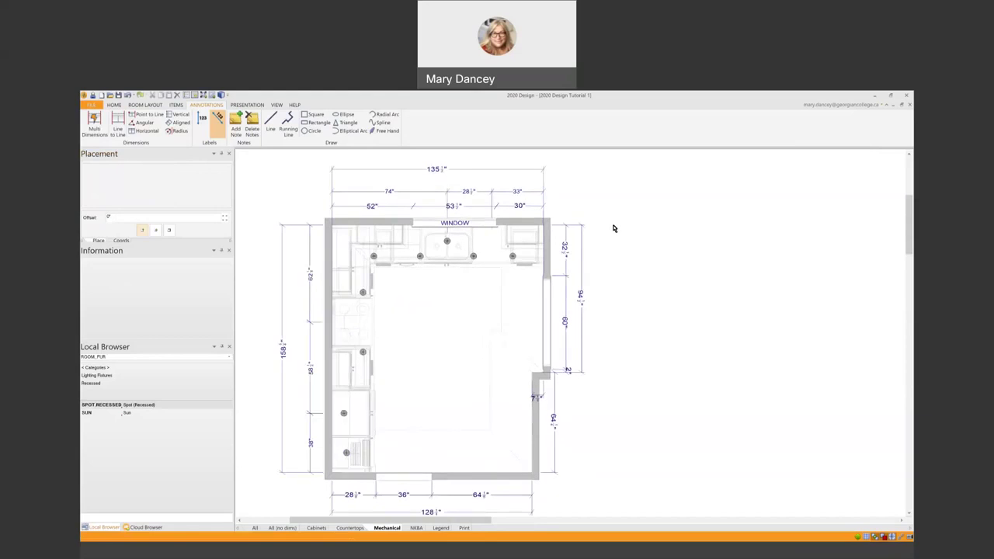
{"action": "scroll", "coordinate": [613, 228], "scroll_direction": "down", "scroll_amount": 1}
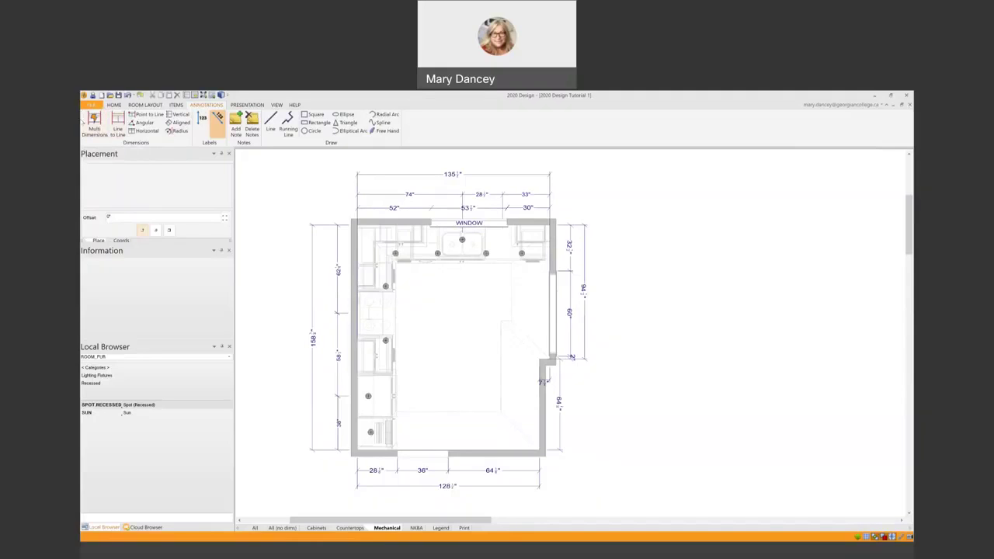
Start a multi-dimension from the right wall and include the two spots right of the sink and the sink spot.
{"action": "left_click", "coordinate": [94, 128]}
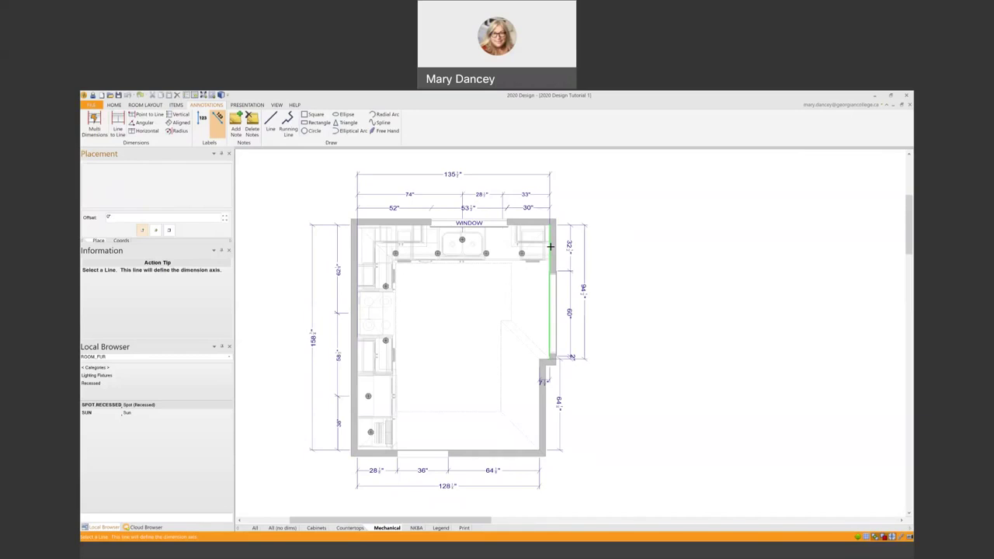
{"action": "left_click", "coordinate": [549, 247]}
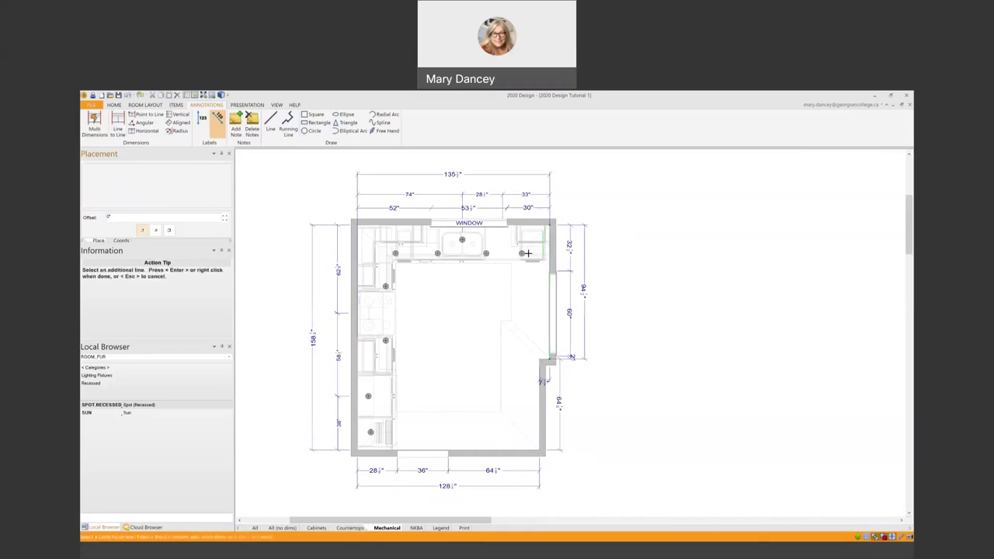
{"action": "scroll", "coordinate": [527, 253], "scroll_direction": "up", "scroll_amount": 3}
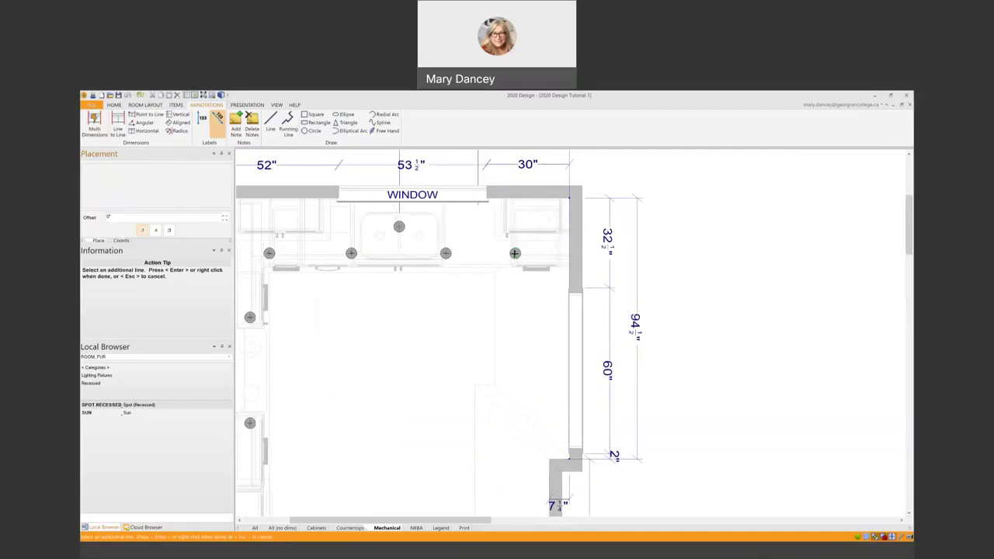
{"action": "scroll", "coordinate": [515, 253], "scroll_direction": "up", "scroll_amount": 2}
{"action": "scroll", "coordinate": [515, 253], "scroll_direction": "up", "scroll_amount": 2}
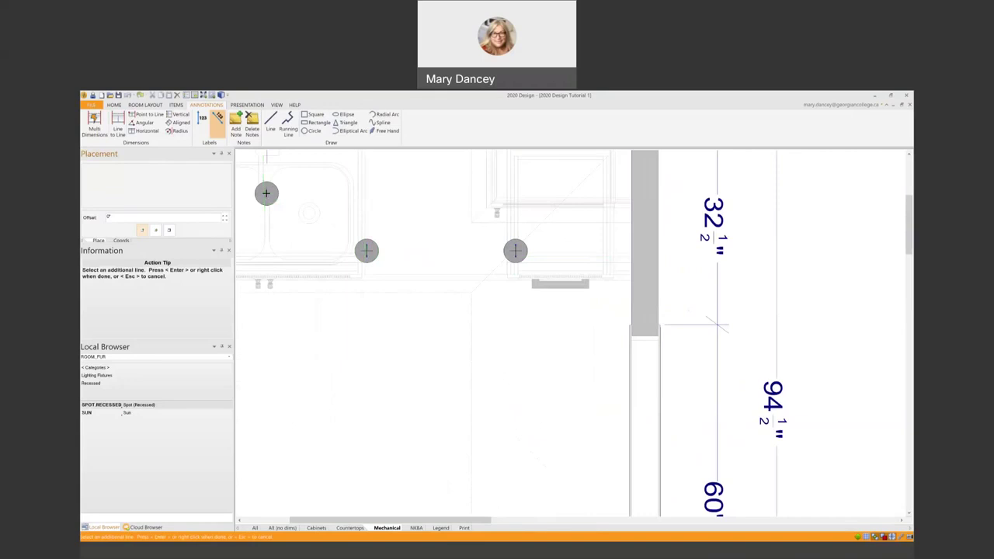
{"action": "scroll", "coordinate": [265, 192], "scroll_direction": "down", "scroll_amount": 5}
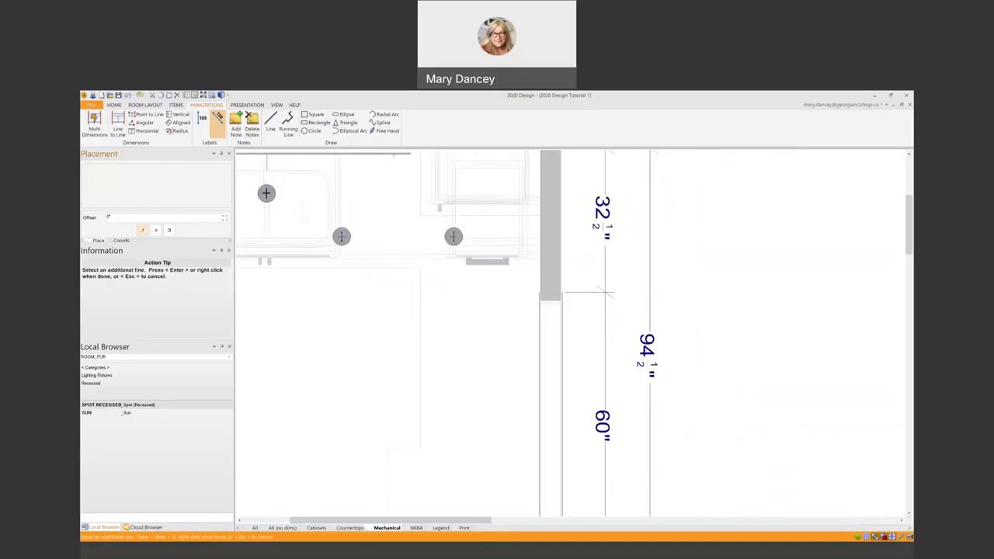
{"action": "scroll", "coordinate": [266, 192], "scroll_direction": "down", "scroll_amount": 2}
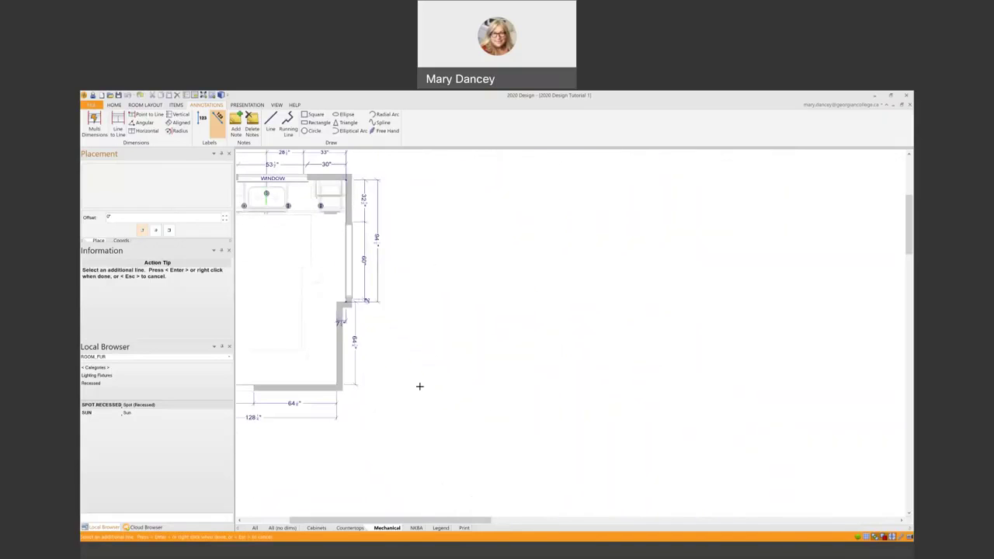
Add the two spots left of the sink and the left wall to the multi-dimension, and place it along the spot row.
{"action": "left_click_drag", "start_coordinate": [442, 519], "coordinate": [387, 519]}
{"action": "scroll", "coordinate": [380, 219], "scroll_direction": "up", "scroll_amount": 3}
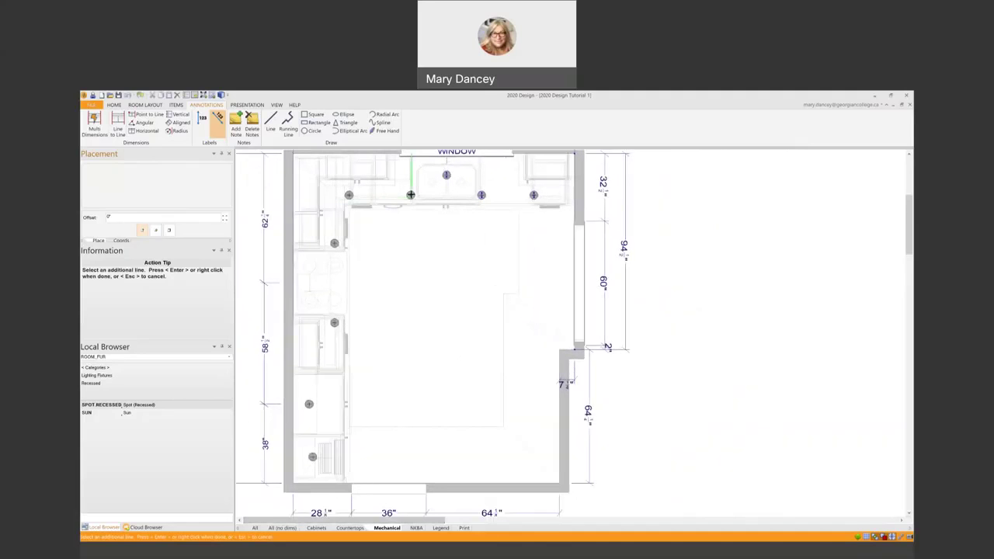
{"action": "scroll", "coordinate": [410, 194], "scroll_direction": "up", "scroll_amount": 5}
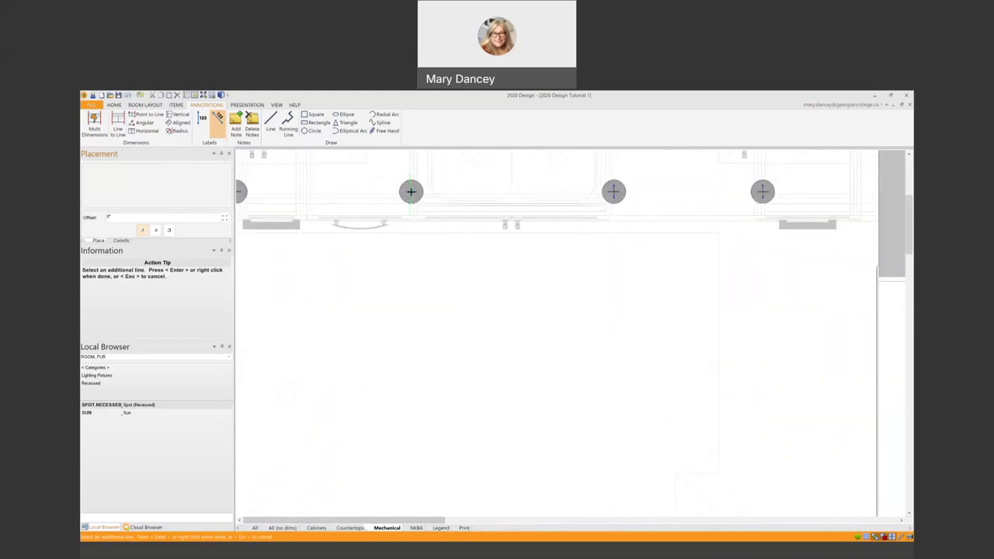
{"action": "scroll", "coordinate": [411, 192], "scroll_direction": "down", "scroll_amount": 3}
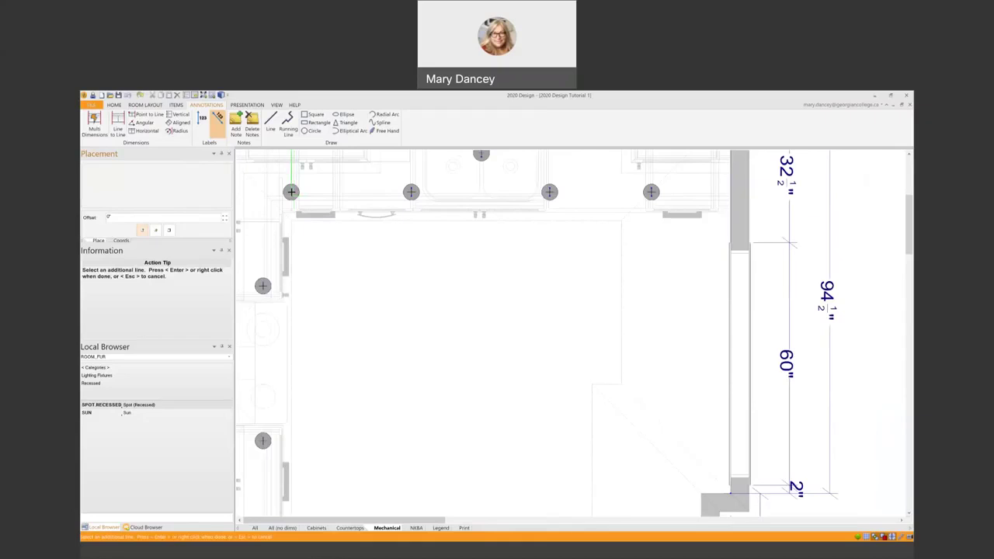
{"action": "scroll", "coordinate": [290, 192], "scroll_direction": "up", "scroll_amount": 2}
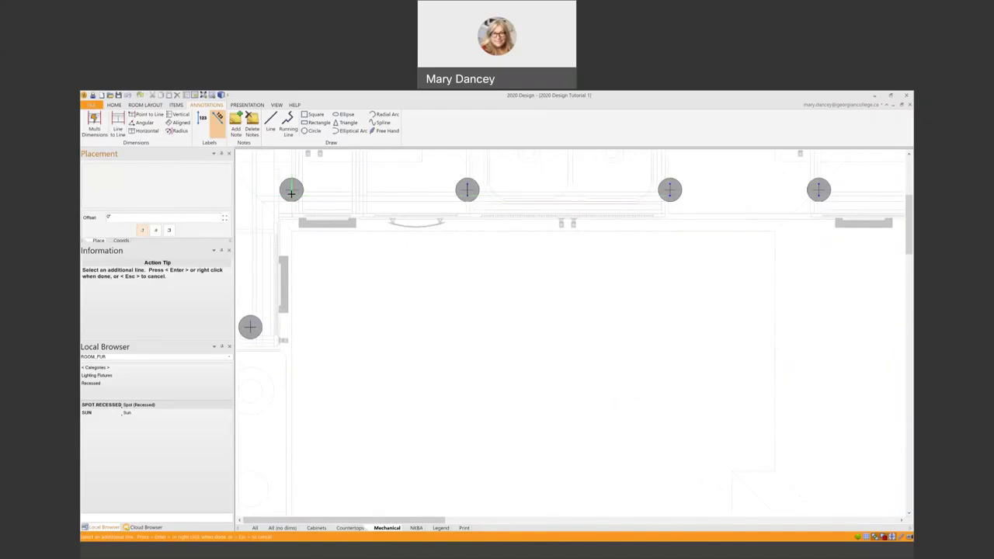
{"action": "scroll", "coordinate": [290, 193], "scroll_direction": "down", "scroll_amount": 4}
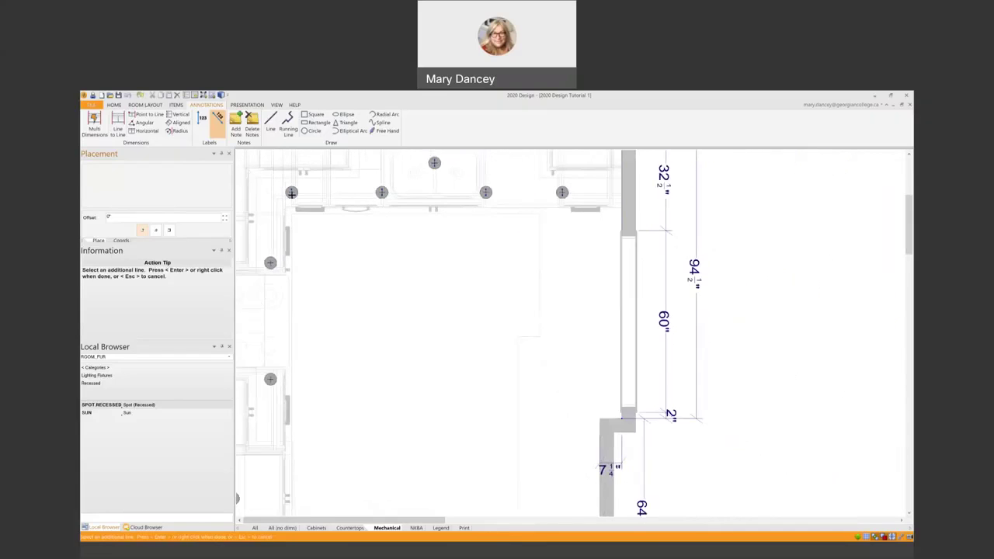
{"action": "scroll", "coordinate": [262, 196], "scroll_direction": "up", "scroll_amount": 4}
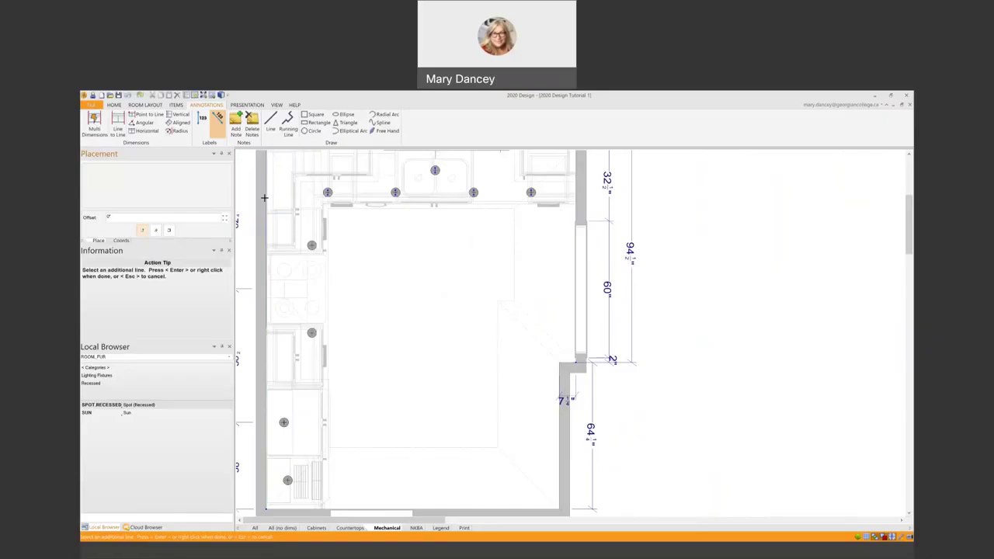
{"action": "key", "text": "Return"}
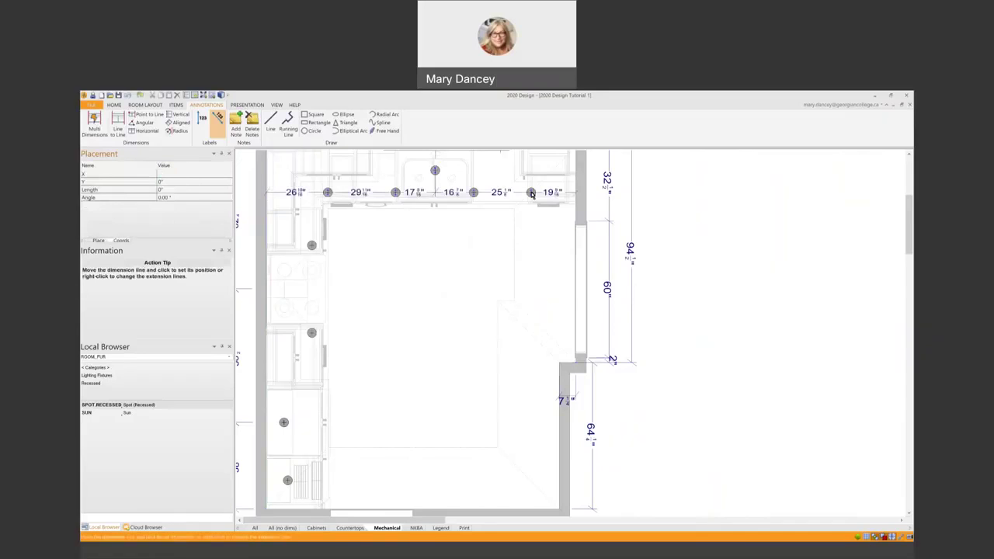
{"action": "left_click", "coordinate": [532, 193]}
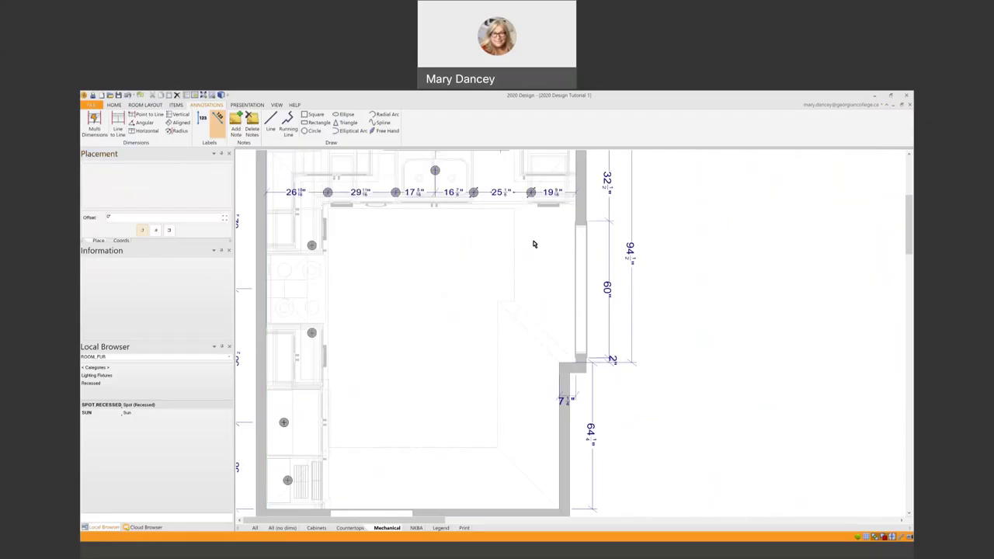
Move the three dimensions between the sink spot and the right wall to just below the row of spots.
{"action": "scroll", "coordinate": [527, 238], "scroll_direction": "down", "scroll_amount": 1}
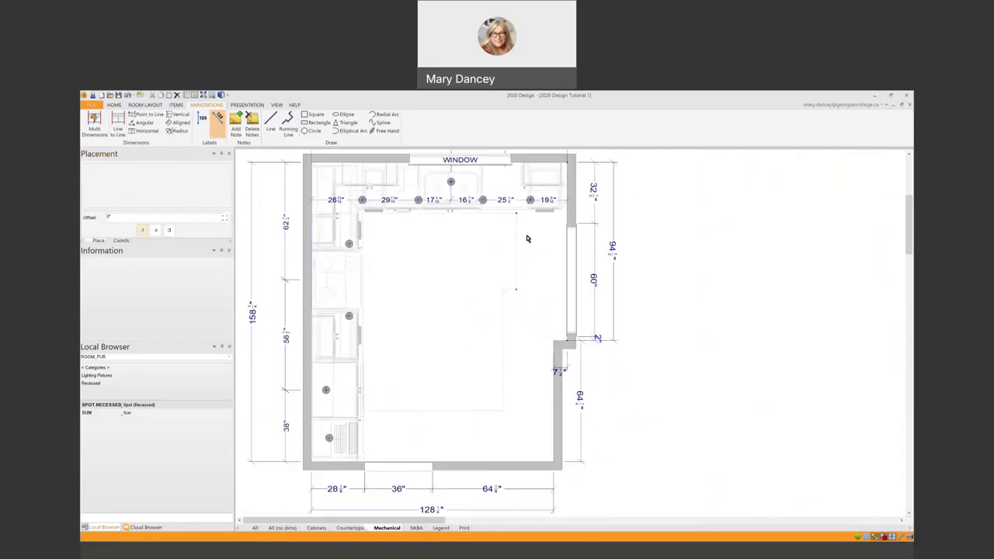
{"action": "scroll", "coordinate": [527, 238], "scroll_direction": "up", "scroll_amount": 1}
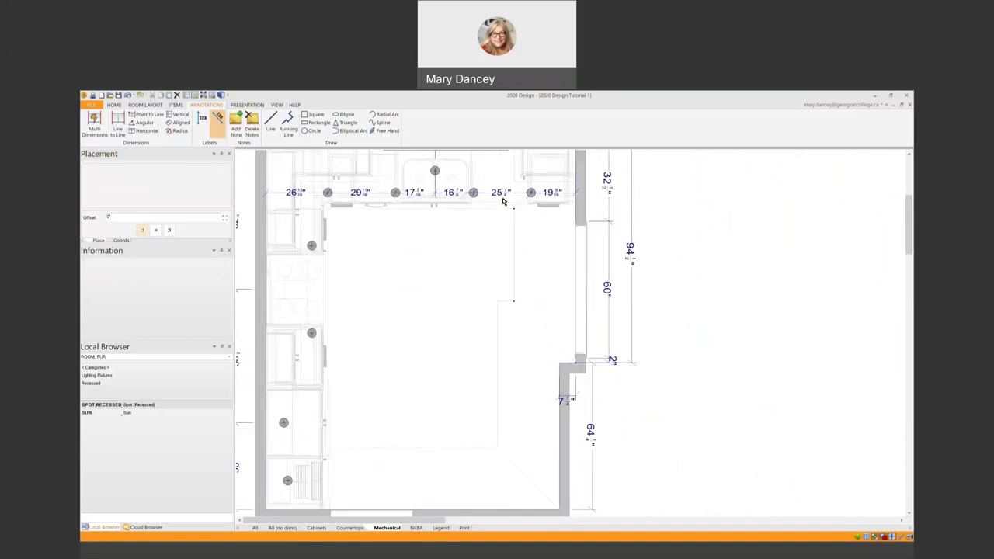
{"action": "left_click_drag", "start_coordinate": [494, 196], "coordinate": [546, 211]}
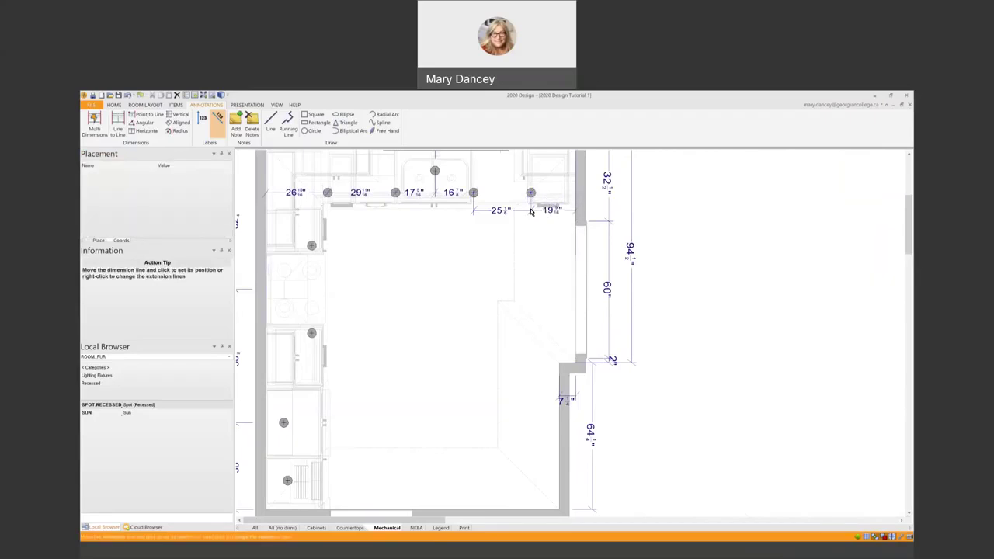
{"action": "left_click", "coordinate": [532, 212]}
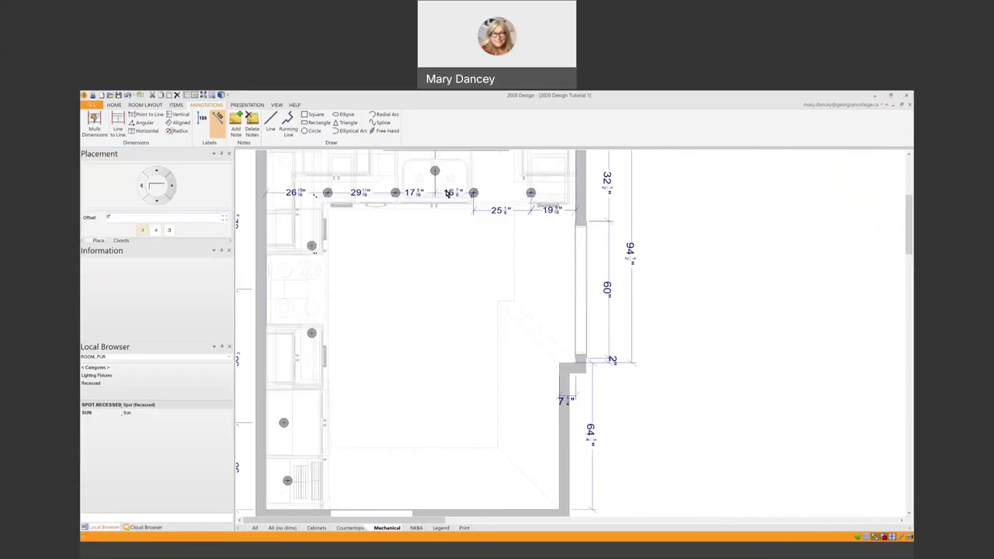
{"action": "left_click_drag", "start_coordinate": [452, 195], "coordinate": [449, 203]}
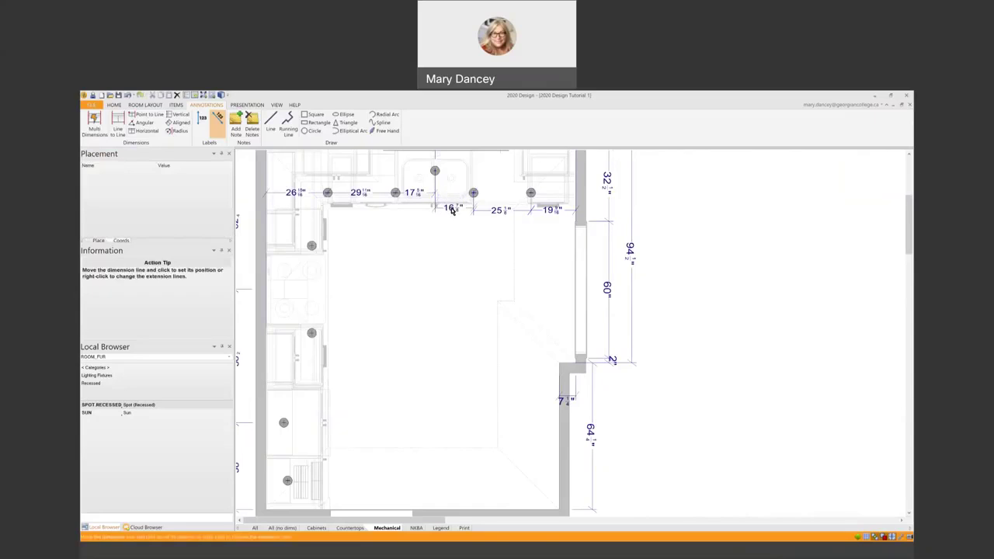
{"action": "left_click", "coordinate": [452, 210]}
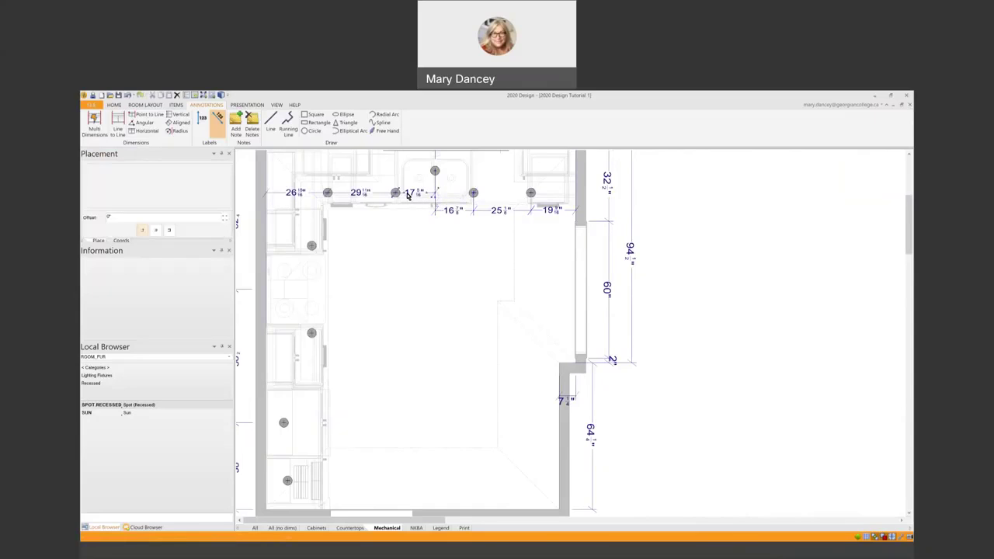
Move the three dimensions between the sink spot and the left wall down into line with the ones already moved.
{"action": "left_click", "coordinate": [408, 195]}
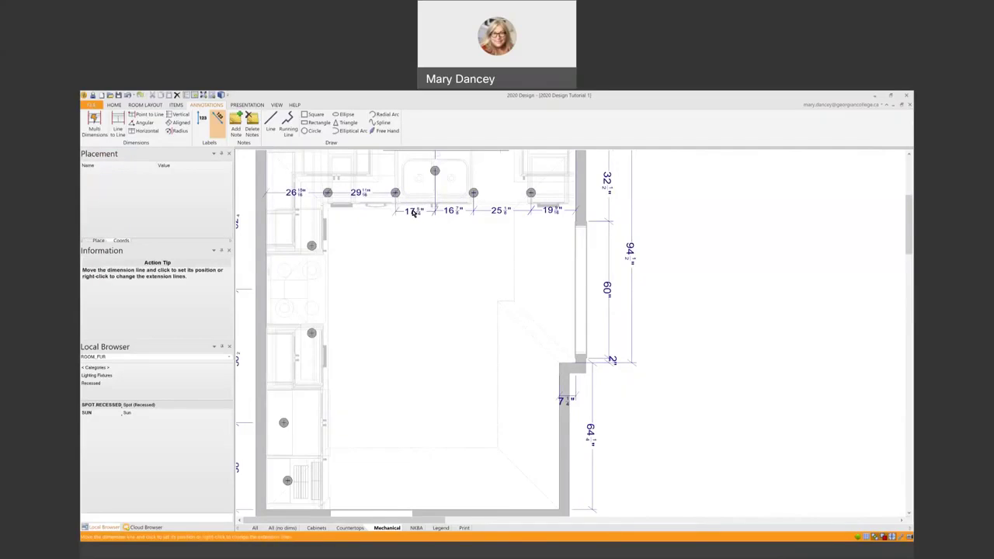
{"action": "left_click", "coordinate": [414, 212]}
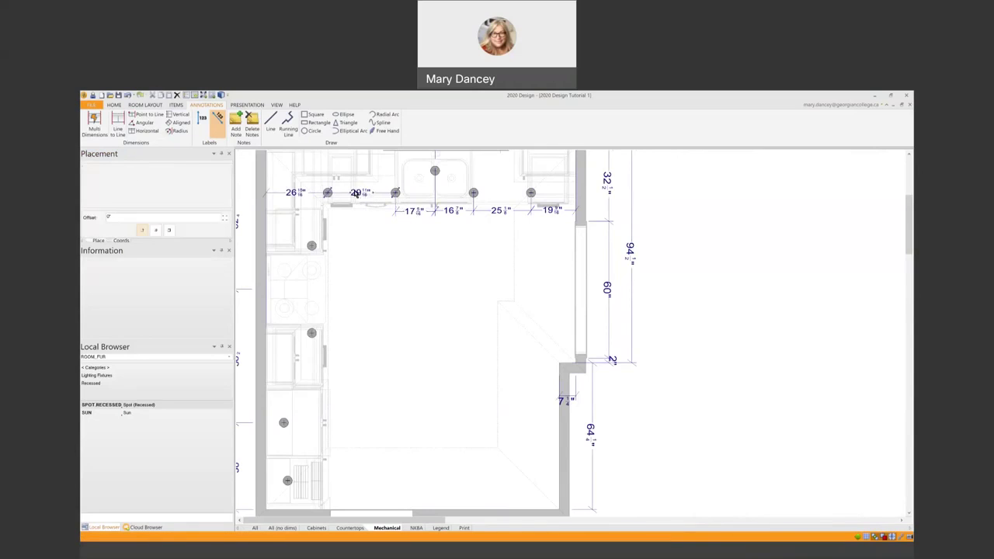
{"action": "left_click", "coordinate": [355, 194]}
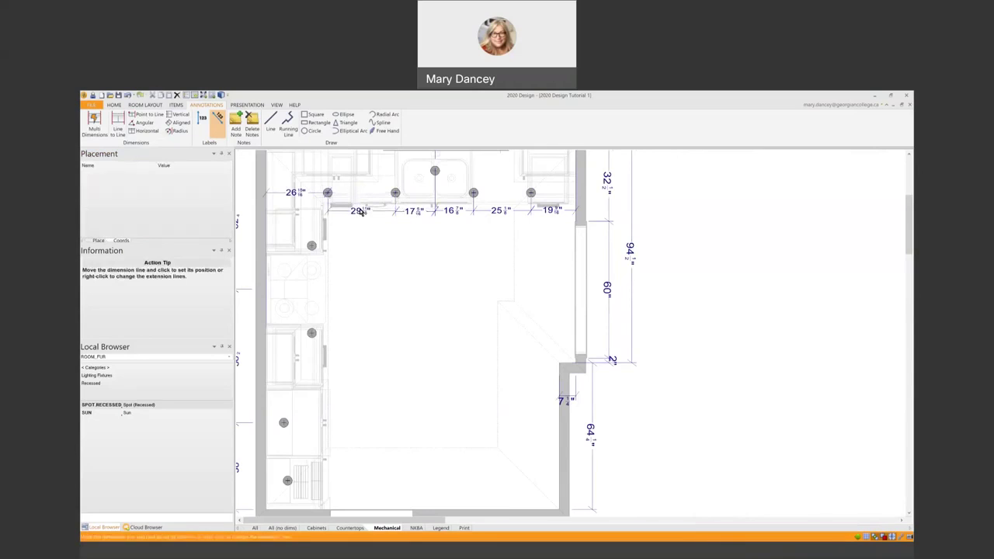
{"action": "left_click", "coordinate": [360, 212]}
{"action": "left_click", "coordinate": [290, 193]}
{"action": "left_click", "coordinate": [296, 212]}
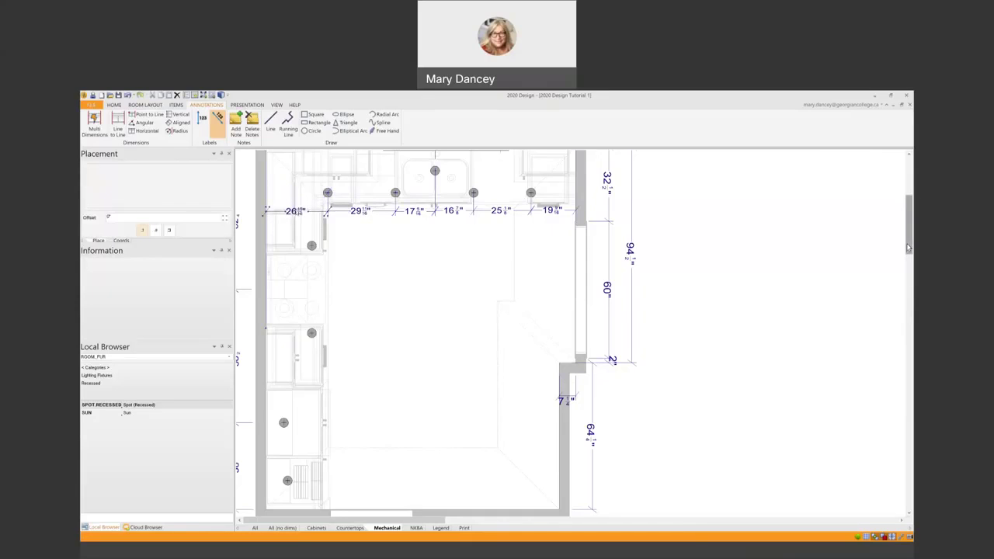
Start a multi-dimension from the window wall and include the corner spot and the spots just above and below the cooktop.
{"action": "scroll", "coordinate": [908, 247], "scroll_direction": "down", "scroll_amount": 1}
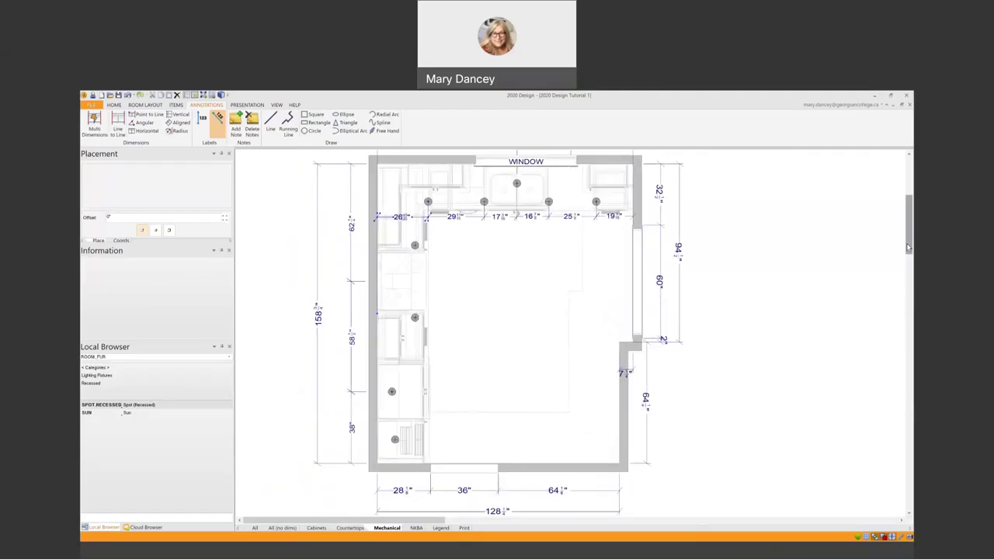
{"action": "left_click", "coordinate": [94, 125]}
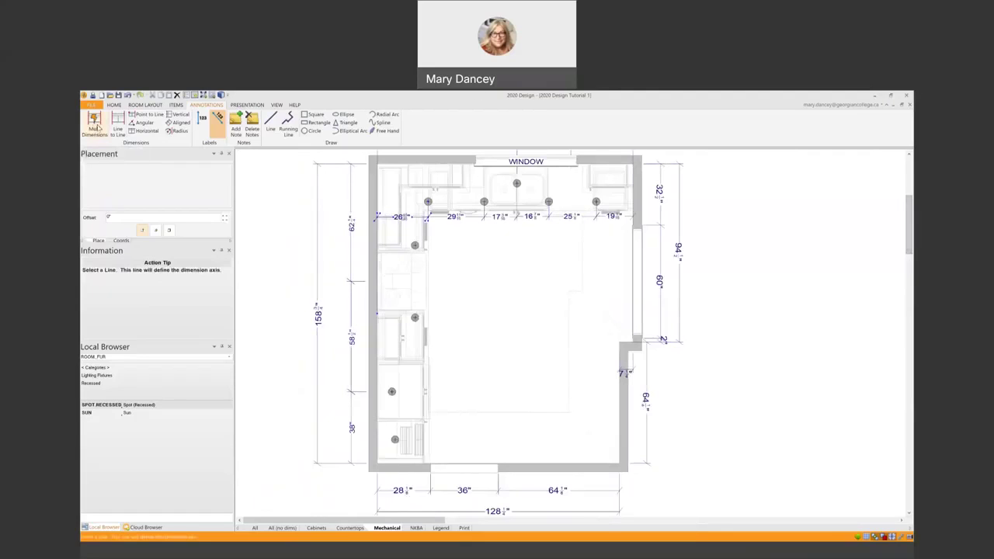
{"action": "left_click", "coordinate": [411, 162]}
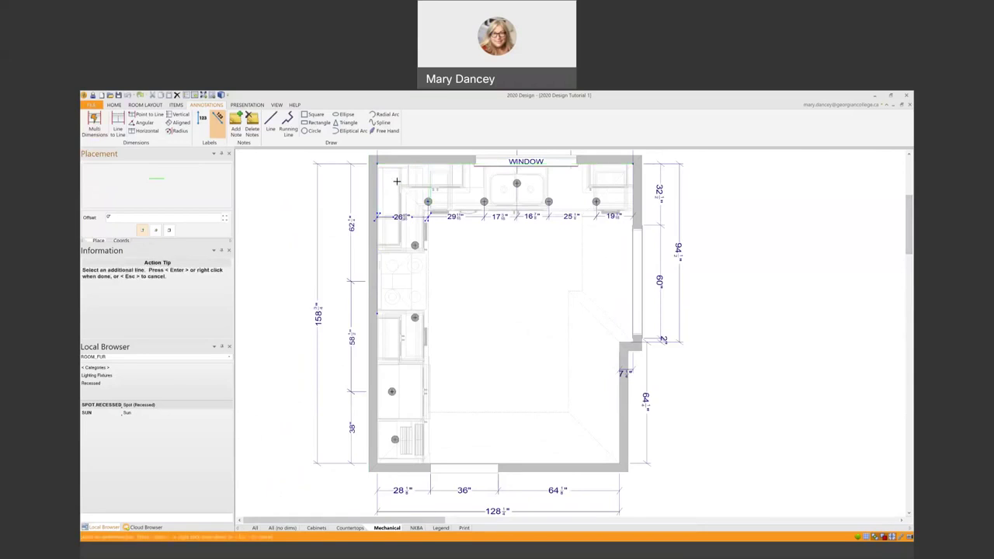
{"action": "scroll", "coordinate": [427, 222], "scroll_direction": "up", "scroll_amount": 1}
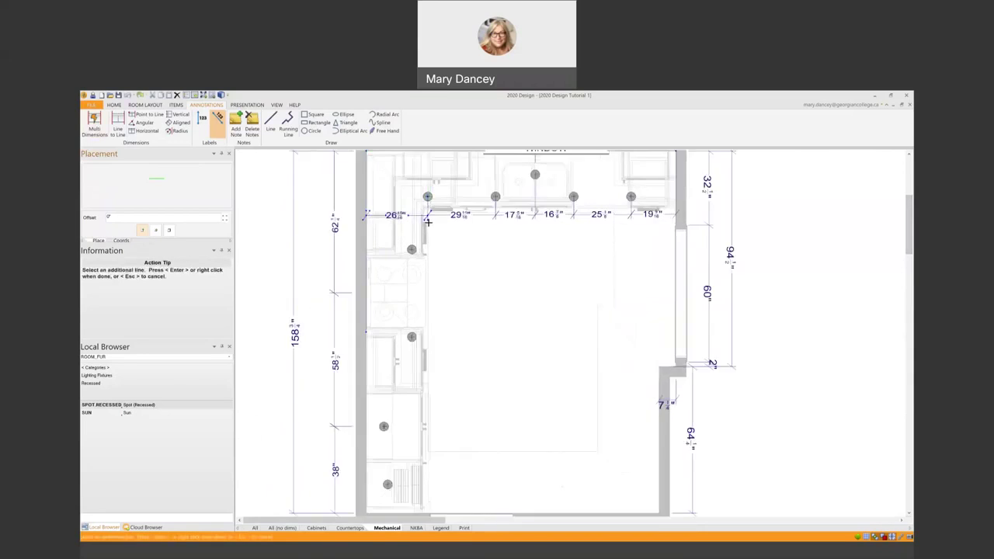
{"action": "scroll", "coordinate": [427, 221], "scroll_direction": "up", "scroll_amount": 1}
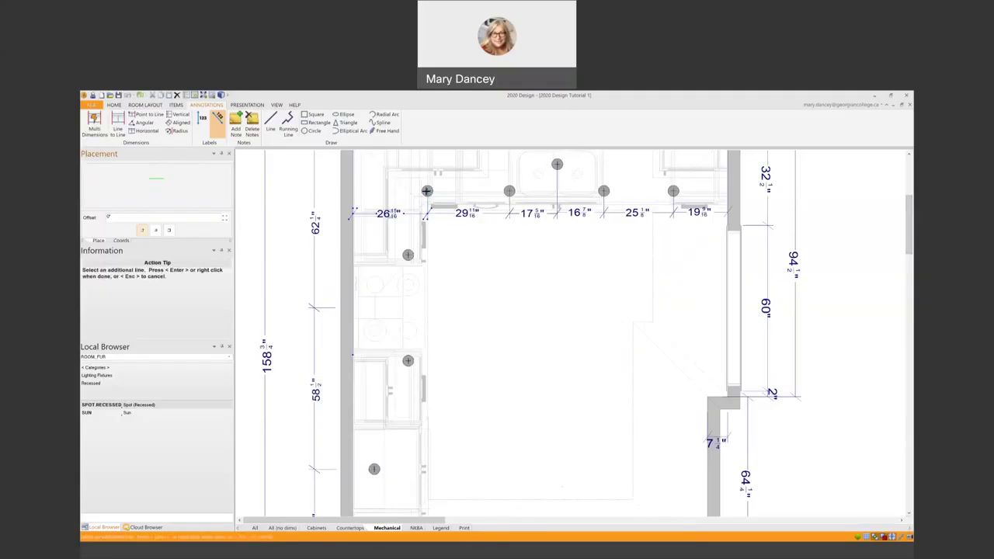
{"action": "left_click", "coordinate": [407, 255]}
{"action": "scroll", "coordinate": [405, 382], "scroll_direction": "down", "scroll_amount": 4}
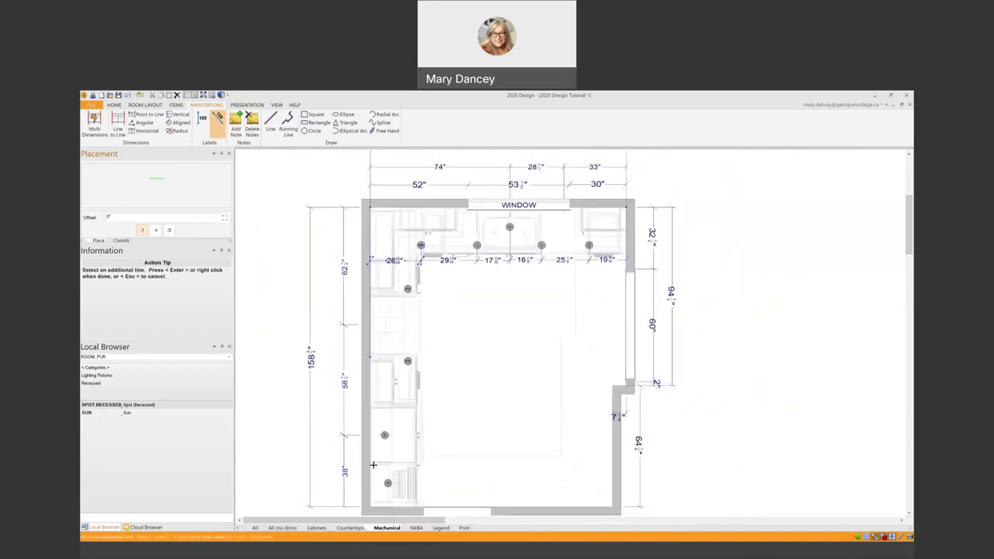
Add the two lowest spots on the left run and the bottom wall to the multi-dimension, and place it just inside the left cabinets.
{"action": "scroll", "coordinate": [384, 448], "scroll_direction": "up", "scroll_amount": 3}
{"action": "scroll", "coordinate": [384, 449], "scroll_direction": "up", "scroll_amount": 3}
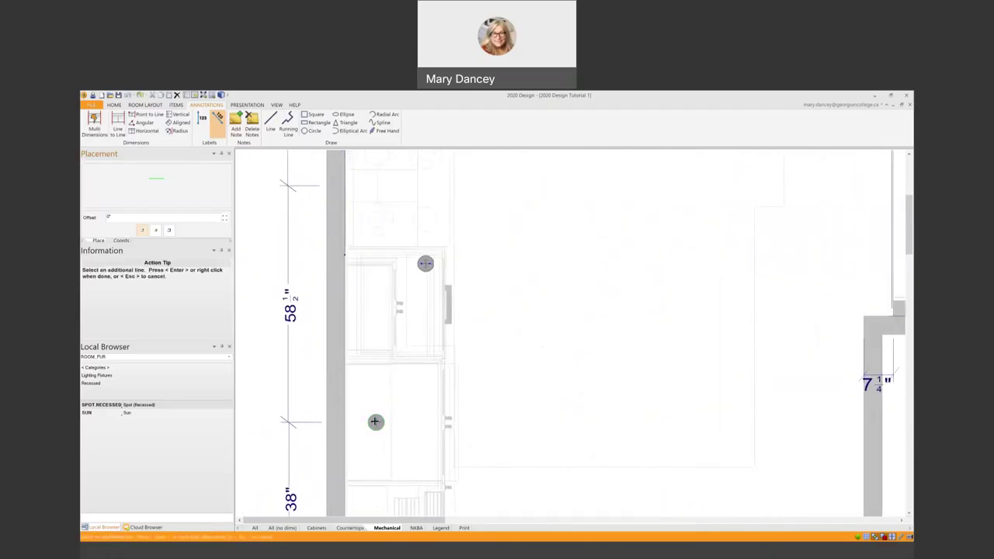
{"action": "scroll", "coordinate": [375, 421], "scroll_direction": "down", "scroll_amount": 1}
{"action": "scroll", "coordinate": [380, 501], "scroll_direction": "up", "scroll_amount": 1}
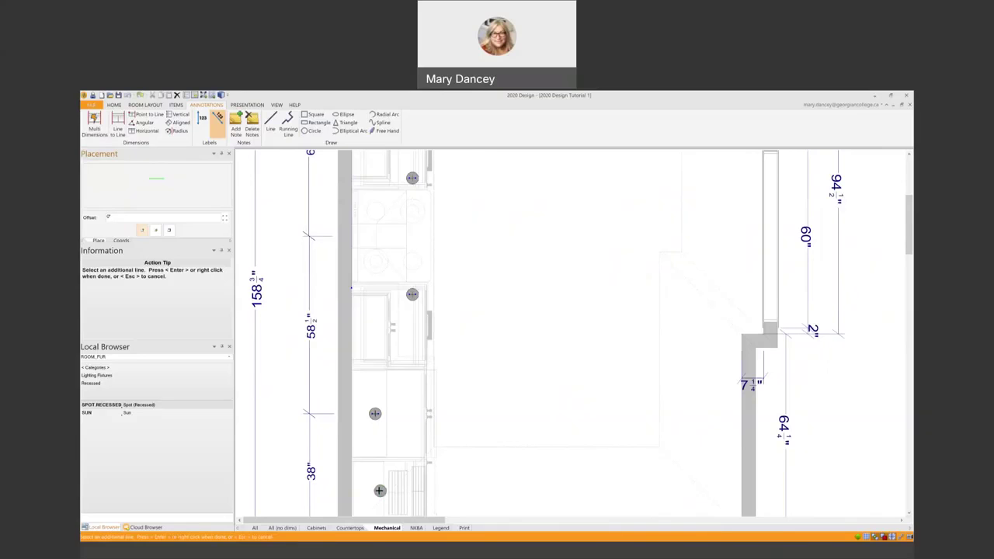
{"action": "scroll", "coordinate": [375, 485], "scroll_direction": "down", "scroll_amount": 4}
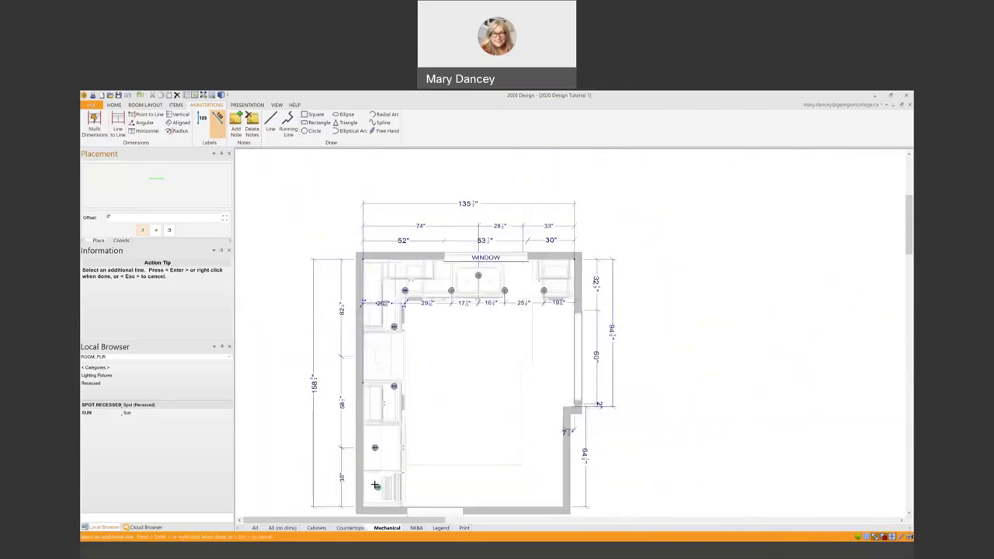
{"action": "scroll", "coordinate": [385, 506], "scroll_direction": "up", "scroll_amount": 5}
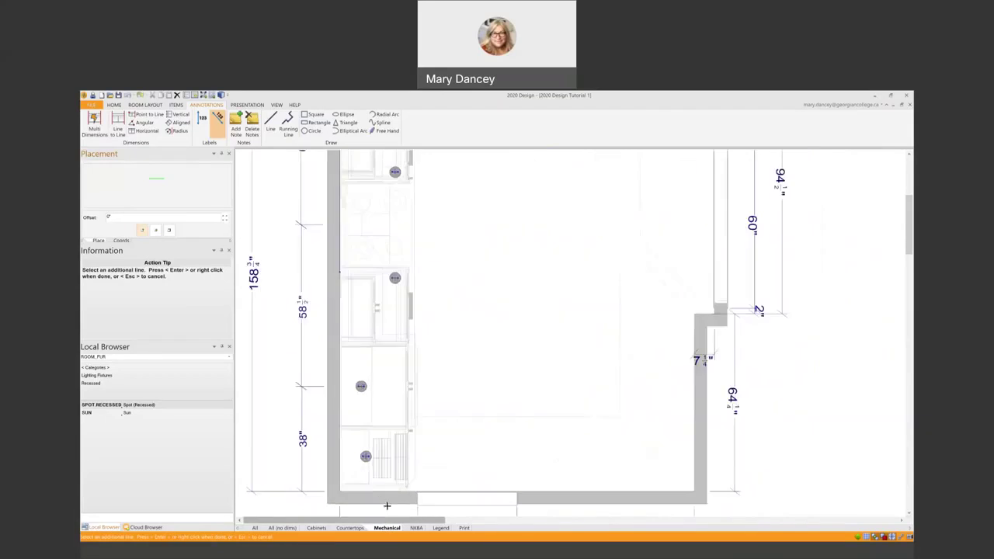
{"action": "left_click", "coordinate": [380, 490]}
{"action": "right_click", "coordinate": [381, 491]}
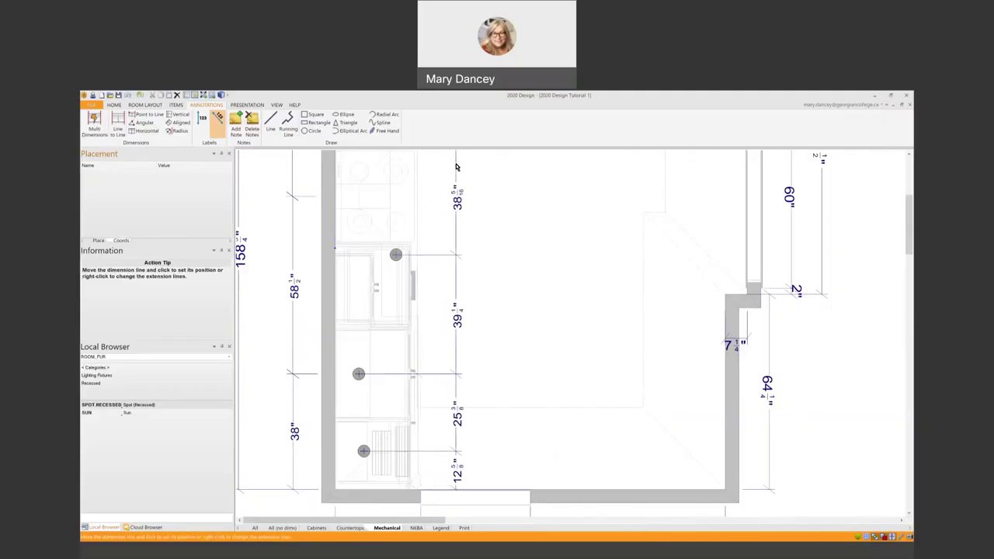
{"action": "scroll", "coordinate": [457, 166], "scroll_direction": "down", "scroll_amount": 5}
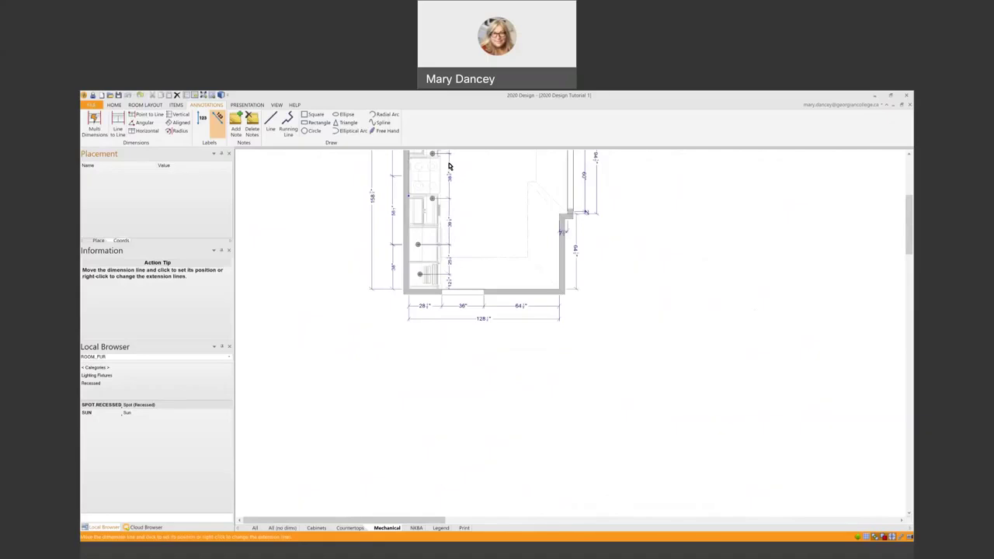
{"action": "left_click", "coordinate": [448, 167]}
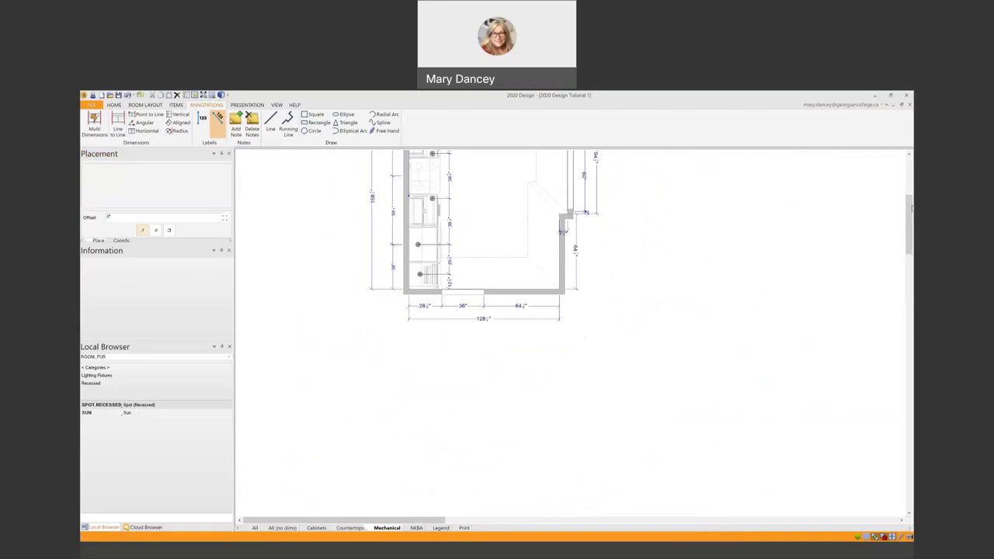
Move the spot nearest the right wall 2 9/16" to the right.
{"action": "left_click_drag", "start_coordinate": [910, 208], "coordinate": [910, 188]}
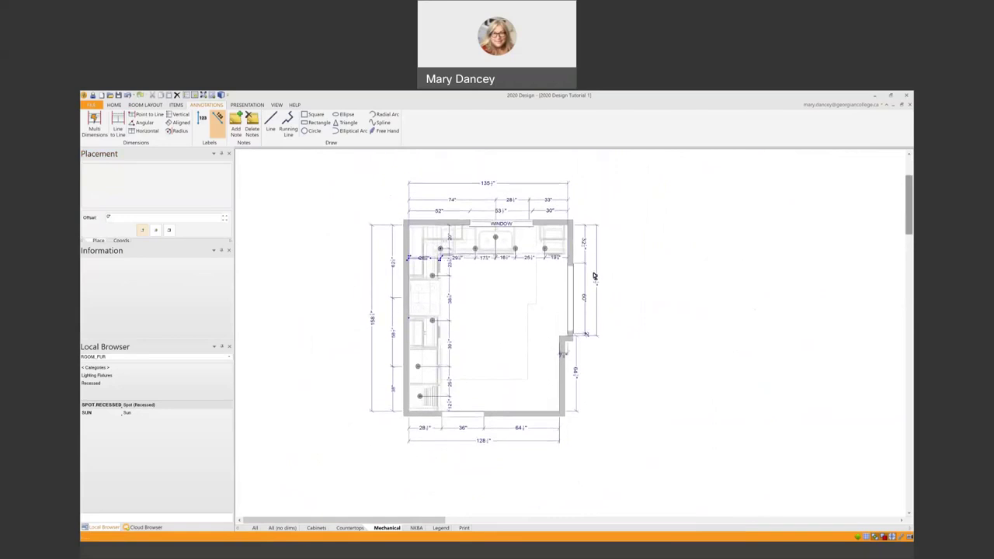
{"action": "scroll", "coordinate": [516, 269], "scroll_direction": "up", "scroll_amount": 3}
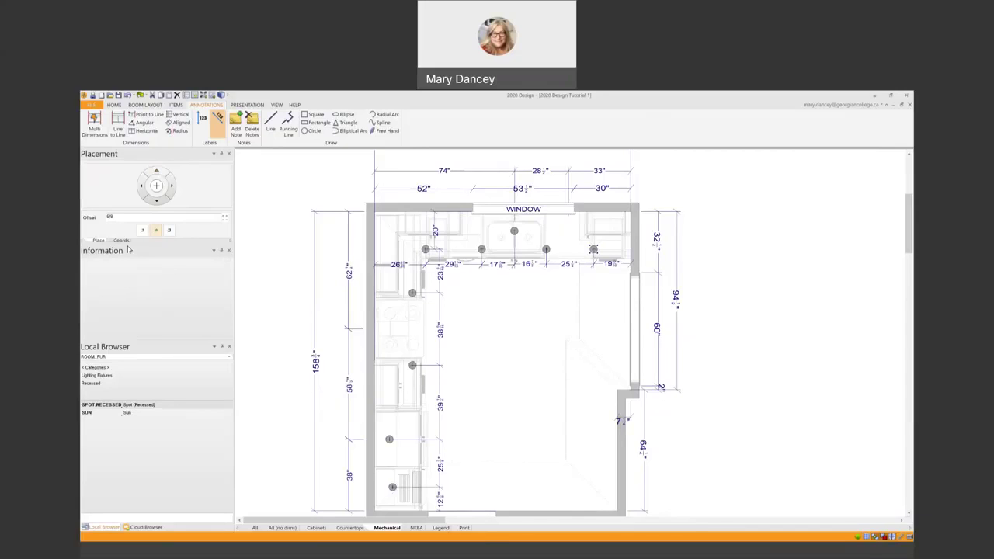
{"action": "left_click", "coordinate": [121, 217]}
{"action": "type", "text": "2 9/16"}
{"action": "left_click", "coordinate": [173, 187]}
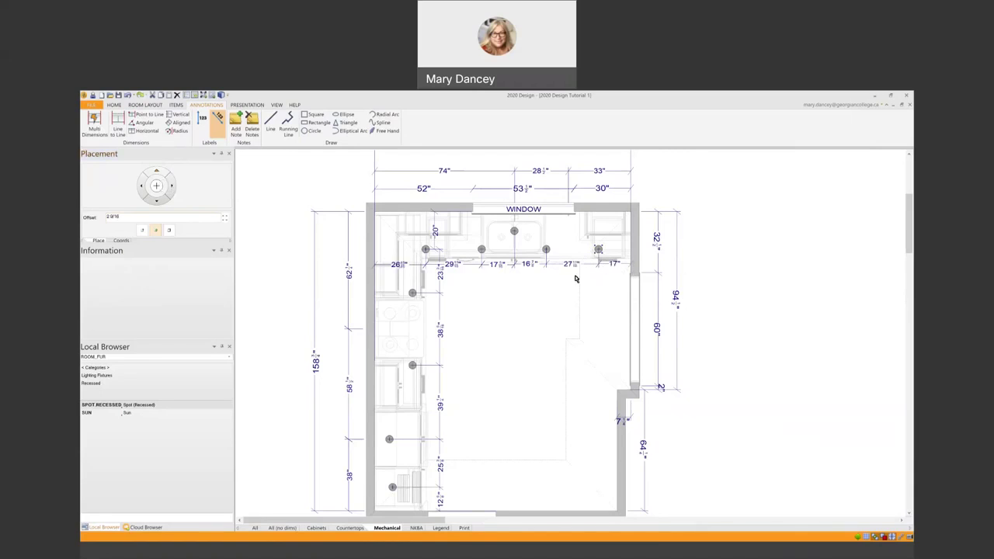
Shift the spot on the right side of the sink rightward to 27" from the spot nearest the right wall.
{"action": "left_click", "coordinate": [546, 249]}
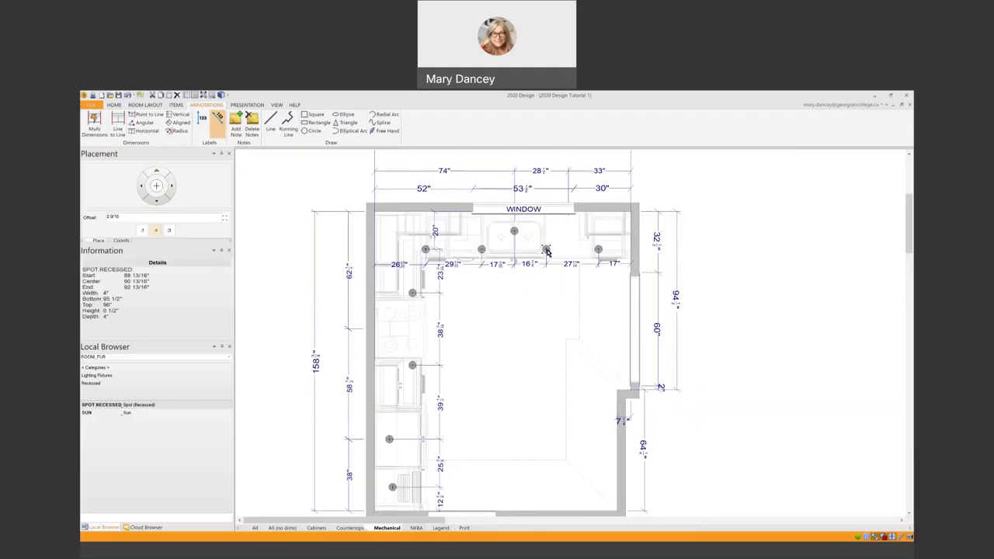
{"action": "left_click", "coordinate": [576, 268]}
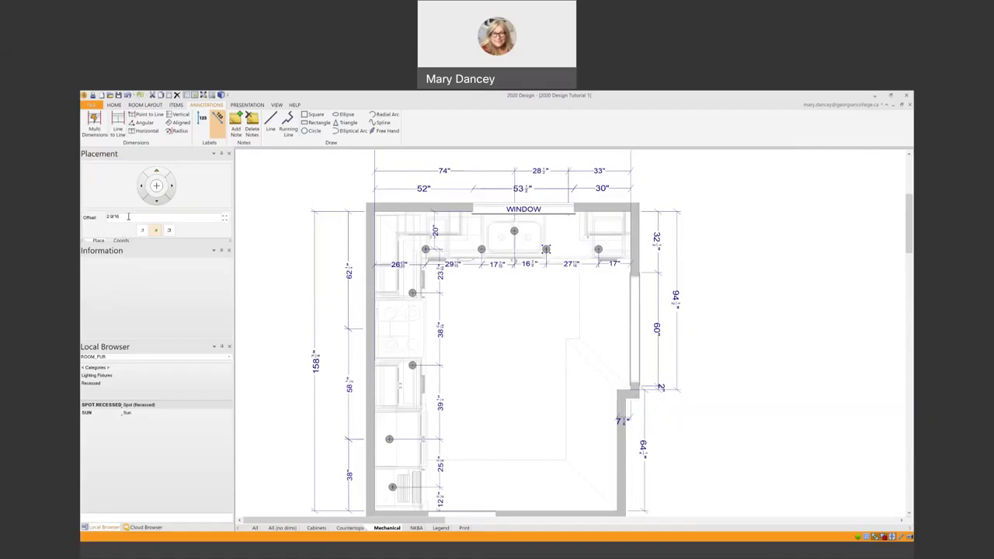
{"action": "left_click_drag", "start_coordinate": [125, 216], "coordinate": [100, 222]}
{"action": "type", "text": "5"}
{"action": "left_click", "coordinate": [173, 187]}
Shift the sink spot right by 1/16" and adjust its left neighbour by 1/8", giving 17 1/2" spacing on both sides.
{"action": "left_click_drag", "start_coordinate": [125, 218], "coordinate": [86, 220]}
{"action": "type", "text": "1"}
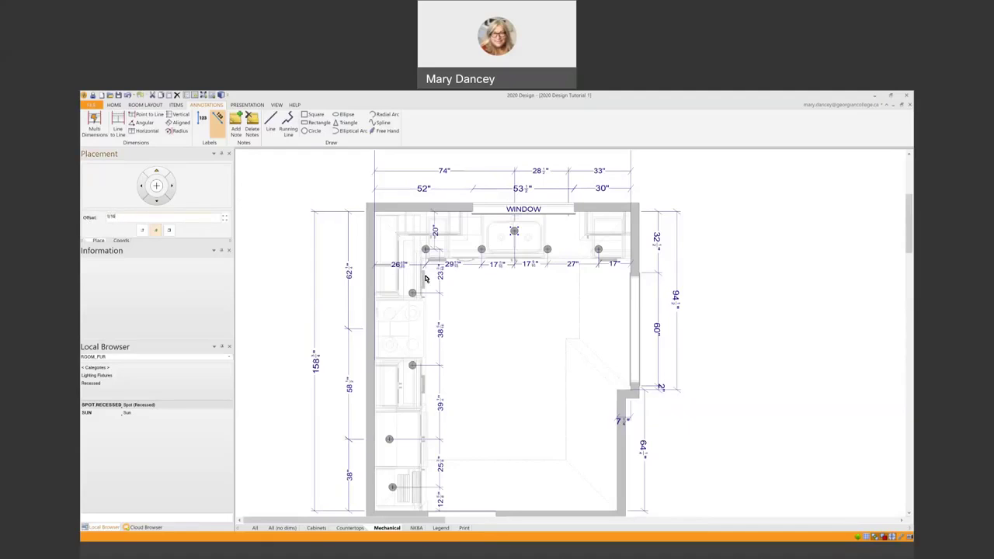
{"action": "left_click", "coordinate": [173, 188]}
{"action": "left_click", "coordinate": [478, 251]}
{"action": "left_click", "coordinate": [481, 251]}
{"action": "left_click", "coordinate": [496, 270]}
{"action": "left_click", "coordinate": [111, 217]}
{"action": "double_click", "coordinate": [111, 217]}
{"action": "type", "text": "1"}
Move the spot in the upper-left corner 2 9/16" to the right.
{"action": "left_click", "coordinate": [426, 250]}
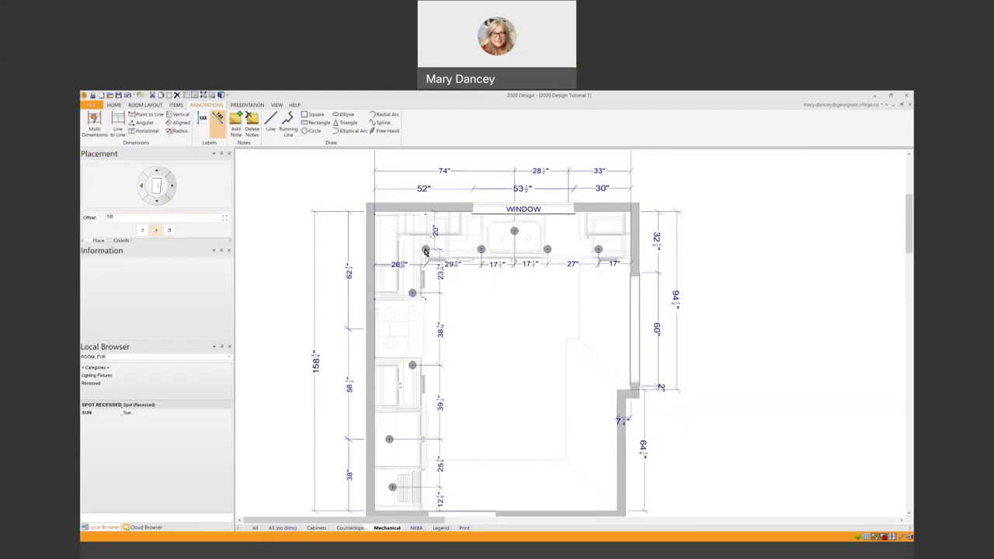
{"action": "left_click", "coordinate": [425, 250]}
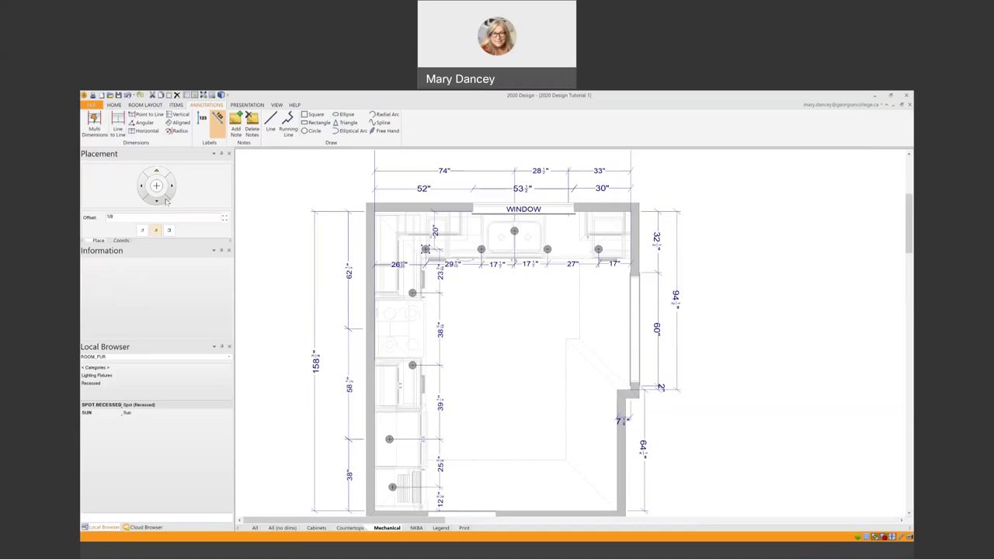
{"action": "double_click", "coordinate": [110, 217]}
{"action": "type", "text": "2 9/16"}
{"action": "left_click", "coordinate": [173, 189]}
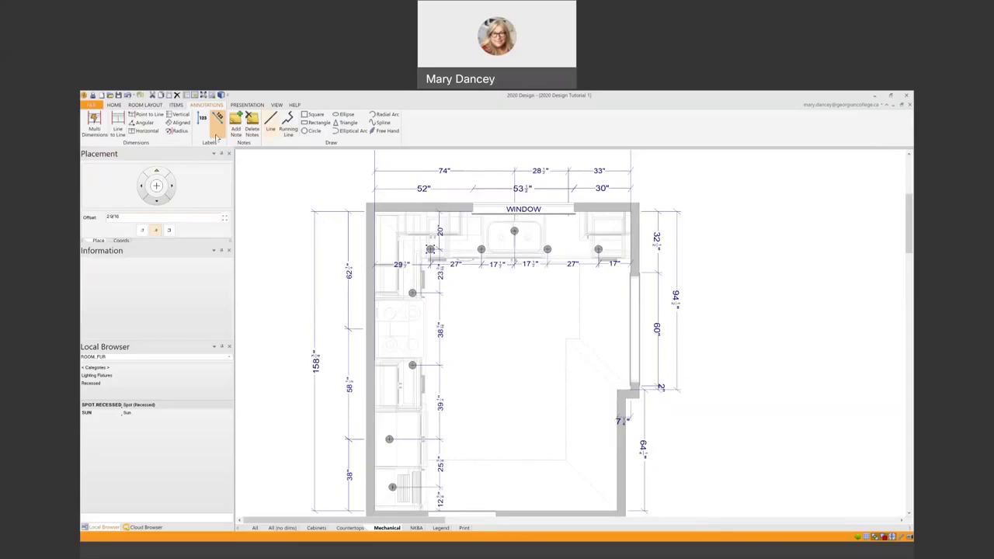
Add a line-to-line dimension between the window wall and the sink spot, and place it just left of the spot.
{"action": "left_click", "coordinate": [119, 123]}
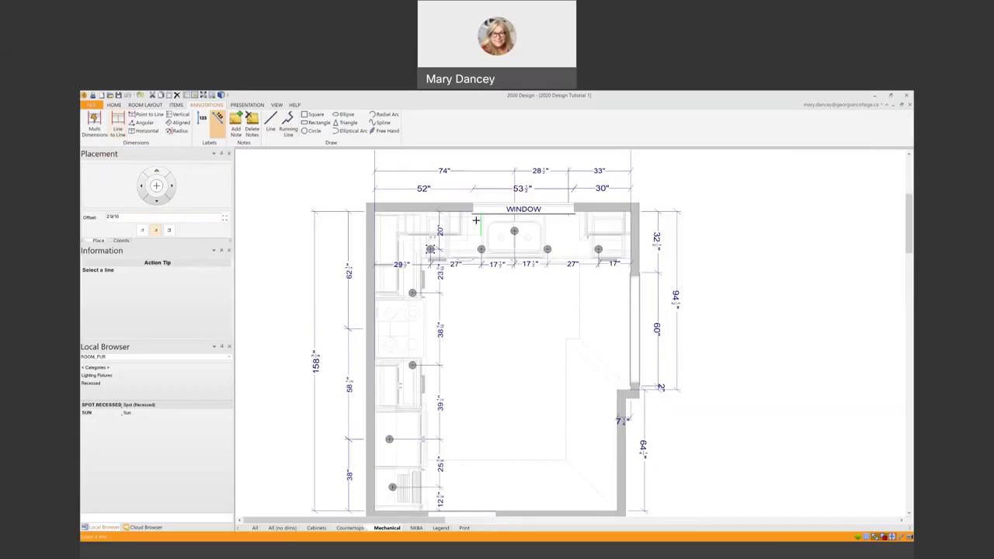
{"action": "left_click", "coordinate": [514, 232]}
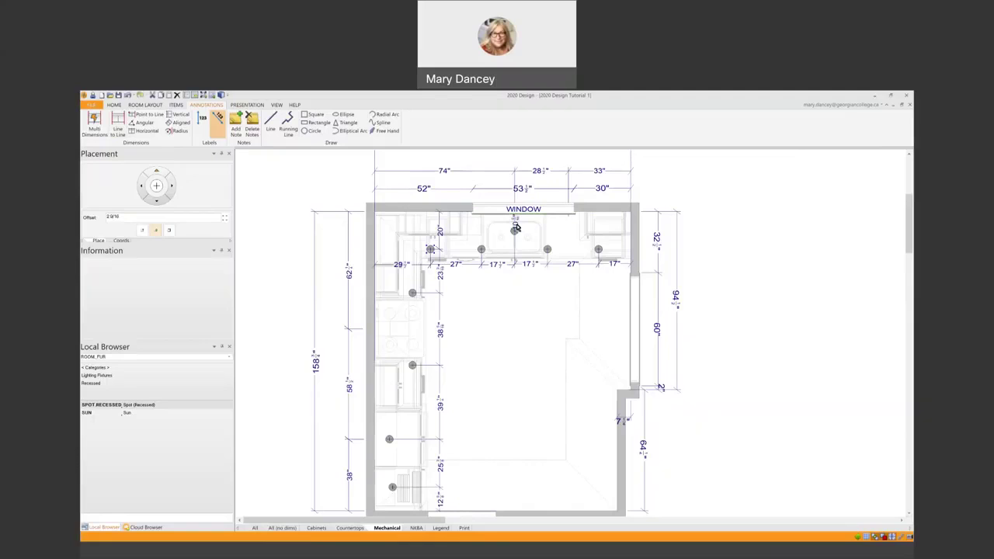
{"action": "left_click", "coordinate": [516, 226]}
{"action": "left_click", "coordinate": [515, 227]}
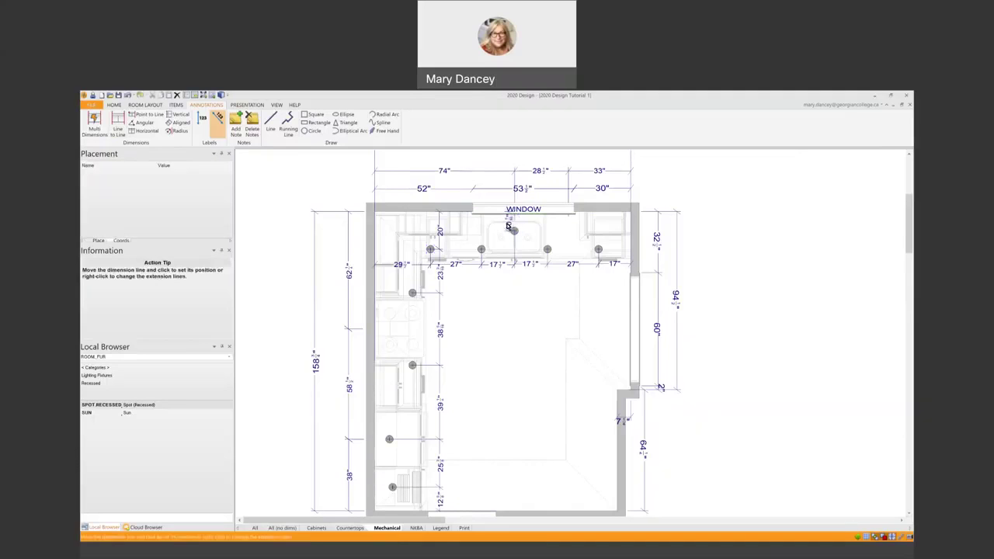
{"action": "left_click", "coordinate": [503, 226]}
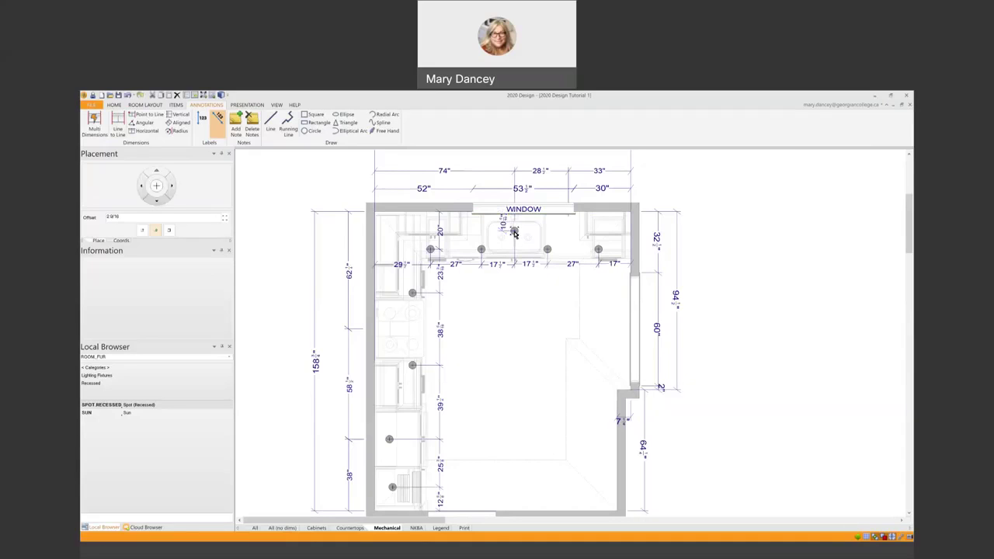
Move the sink spot 3/16" away from the window wall.
{"action": "right_click", "coordinate": [514, 231]}
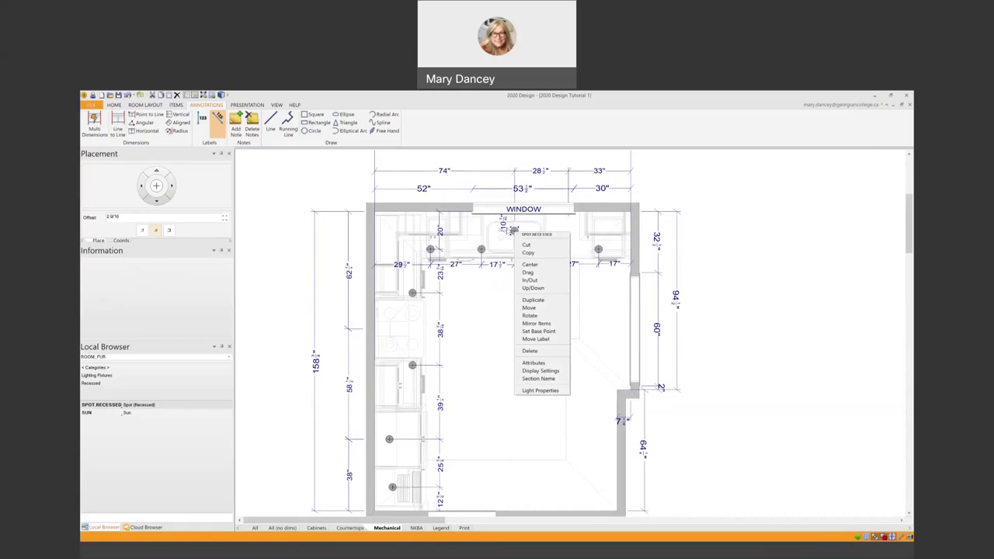
{"action": "left_click", "coordinate": [122, 220]}
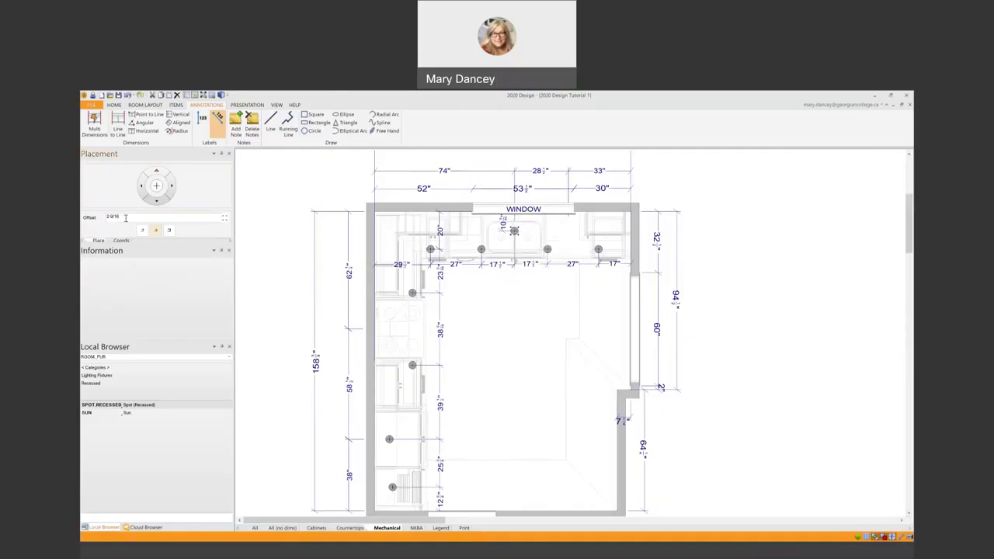
{"action": "left_click_drag", "start_coordinate": [127, 217], "coordinate": [108, 217]}
{"action": "type", "text": "3"}
{"action": "left_click", "coordinate": [157, 203]}
Move the spot just above the cooktop 3/16" up toward the window wall.
{"action": "left_click", "coordinate": [411, 295]}
{"action": "left_click", "coordinate": [413, 296]}
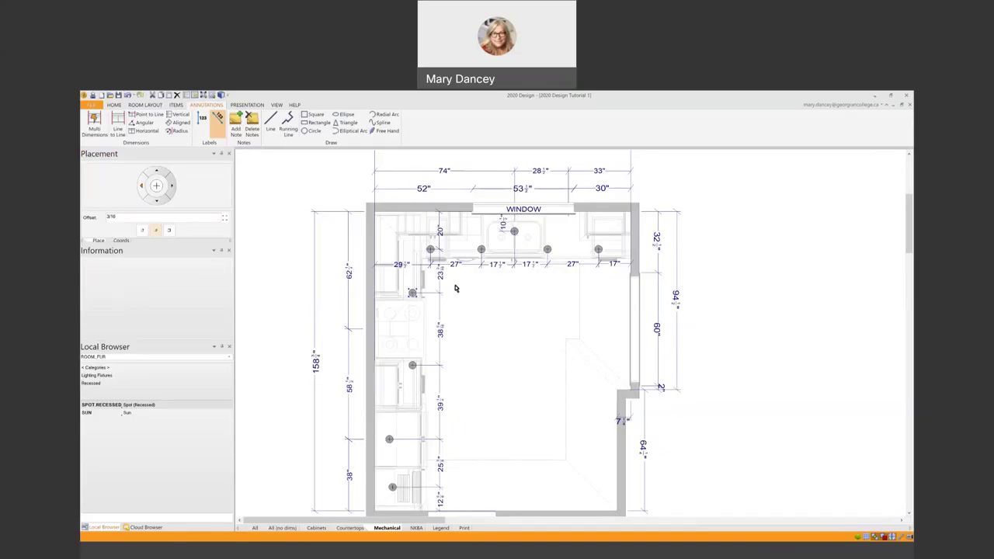
{"action": "scroll", "coordinate": [449, 280], "scroll_direction": "up", "scroll_amount": 1}
{"action": "scroll", "coordinate": [448, 280], "scroll_direction": "up", "scroll_amount": 1}
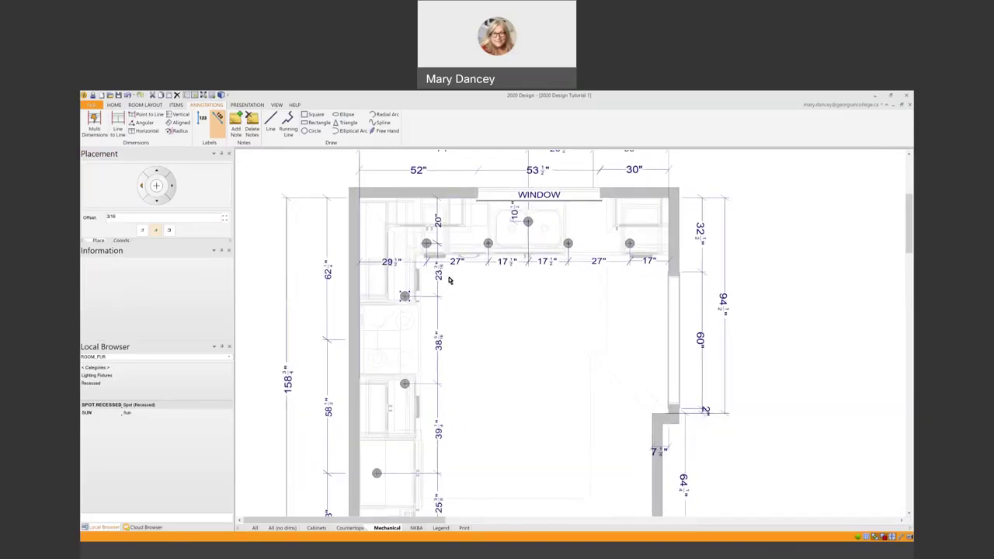
{"action": "scroll", "coordinate": [449, 281], "scroll_direction": "down", "scroll_amount": 1}
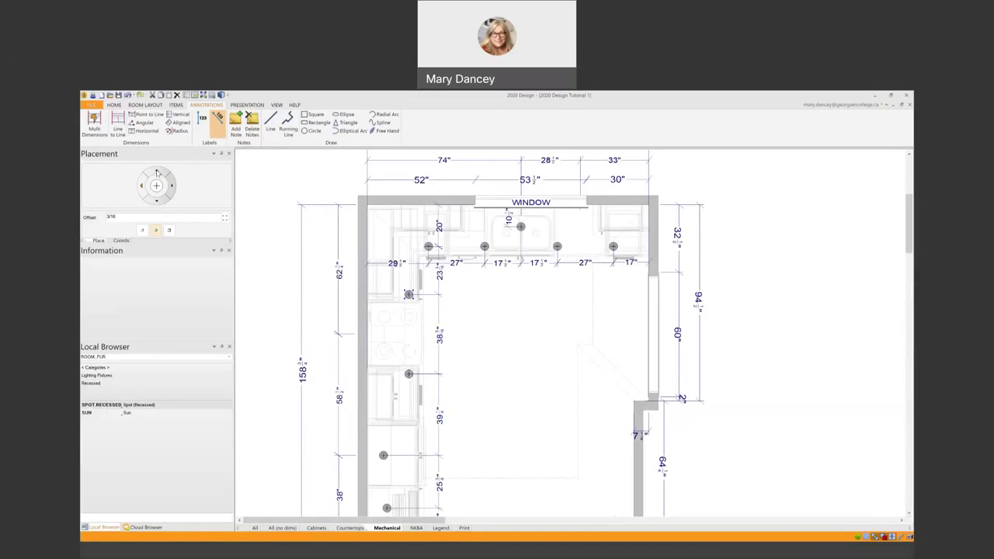
{"action": "left_click", "coordinate": [157, 173]}
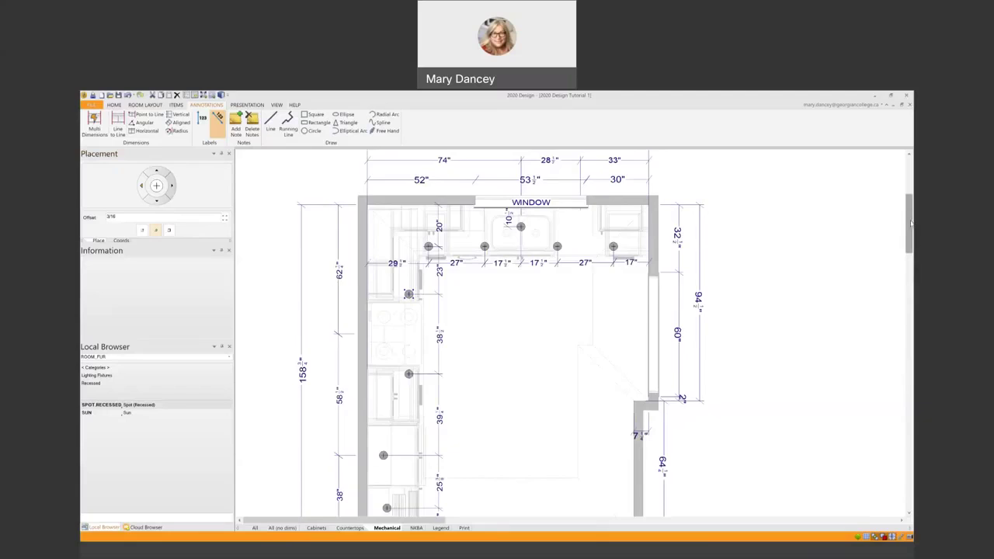
Move the second-lowest spot on the left run 1/4" up toward the cooktop.
{"action": "left_click_drag", "start_coordinate": [911, 223], "coordinate": [910, 226]}
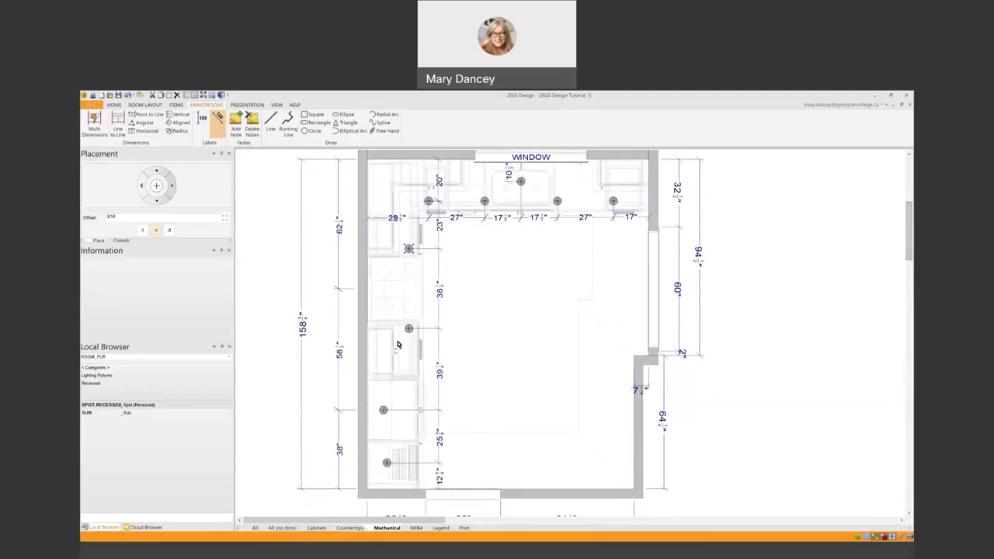
{"action": "left_click", "coordinate": [383, 411]}
{"action": "left_click", "coordinate": [383, 411]}
{"action": "left_click", "coordinate": [383, 410]}
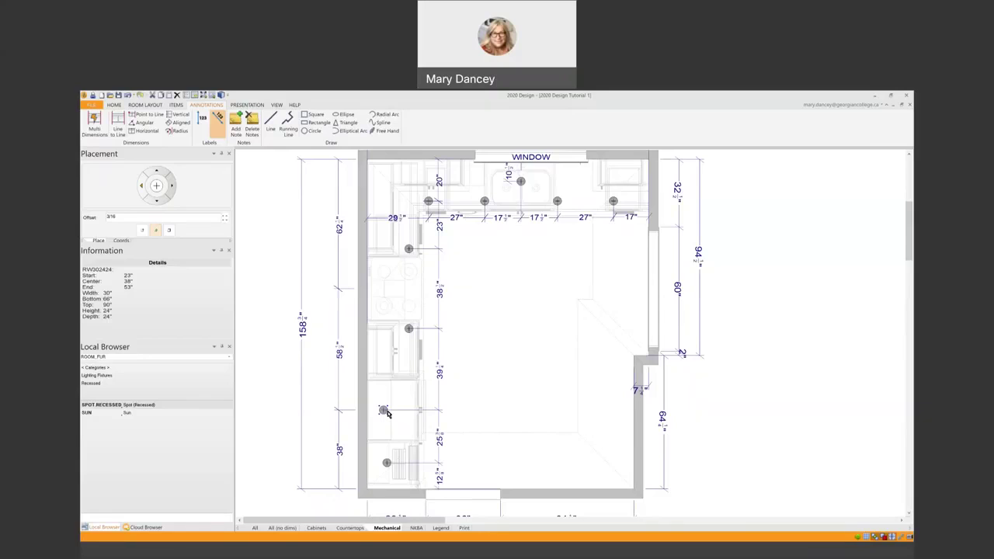
{"action": "left_click", "coordinate": [122, 218]}
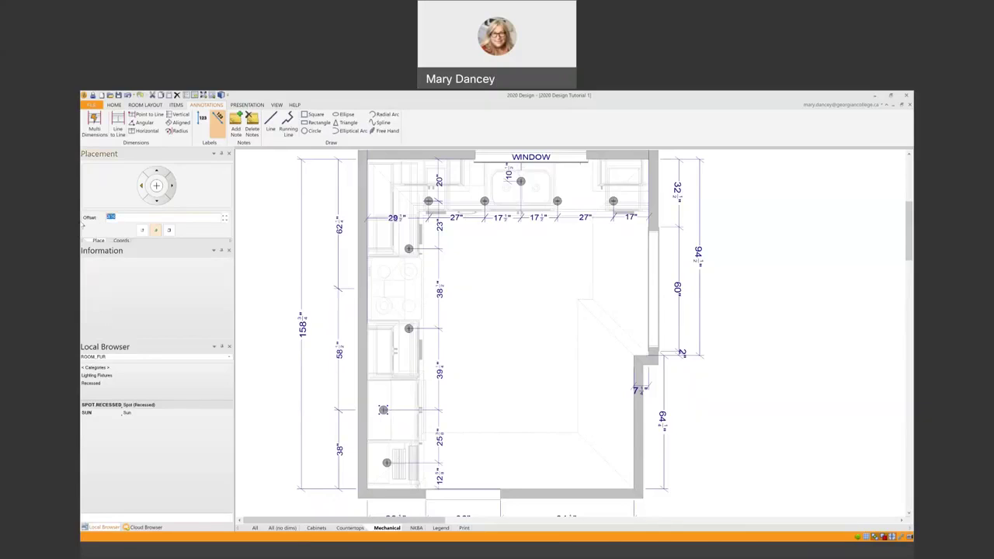
{"action": "type", "text": "1"}
{"action": "left_click", "coordinate": [156, 172]}
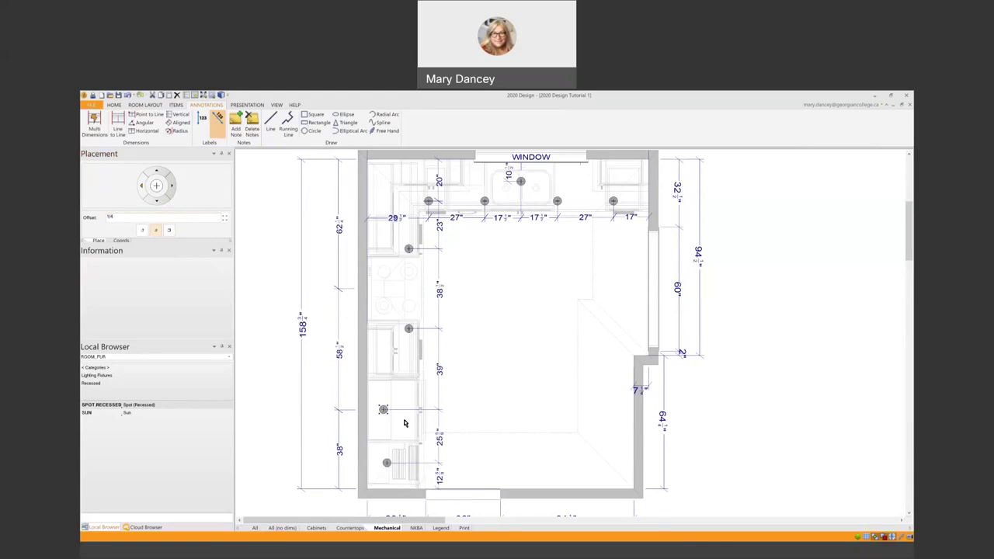
Move the lowest spot on the left run up to 25" from the spot above it.
{"action": "left_click", "coordinate": [386, 463]}
{"action": "left_click_drag", "start_coordinate": [120, 217], "coordinate": [98, 220]}
{"action": "left_click", "coordinate": [156, 203]}
{"action": "left_click", "coordinate": [157, 172]}
{"action": "left_click", "coordinate": [157, 172]}
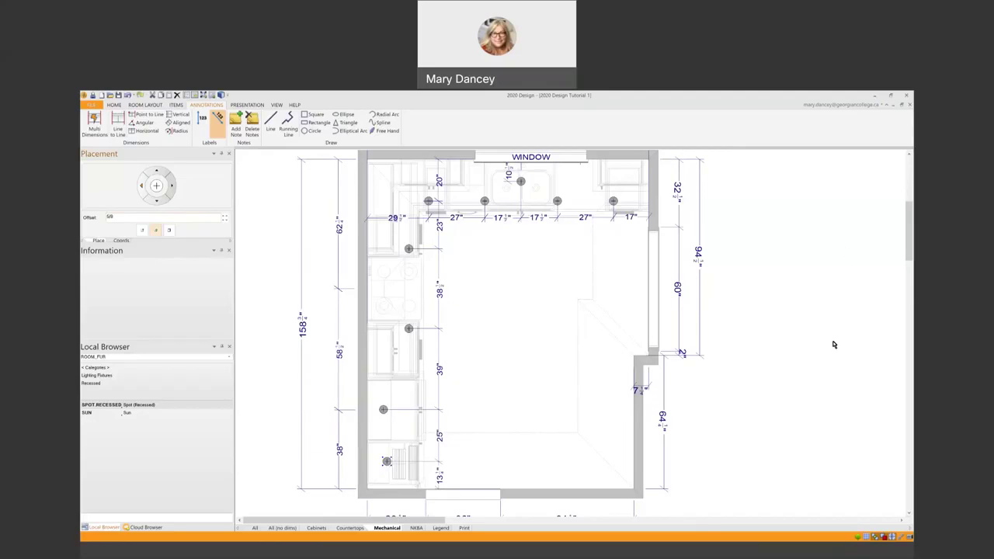
{"action": "left_click", "coordinate": [157, 201]}
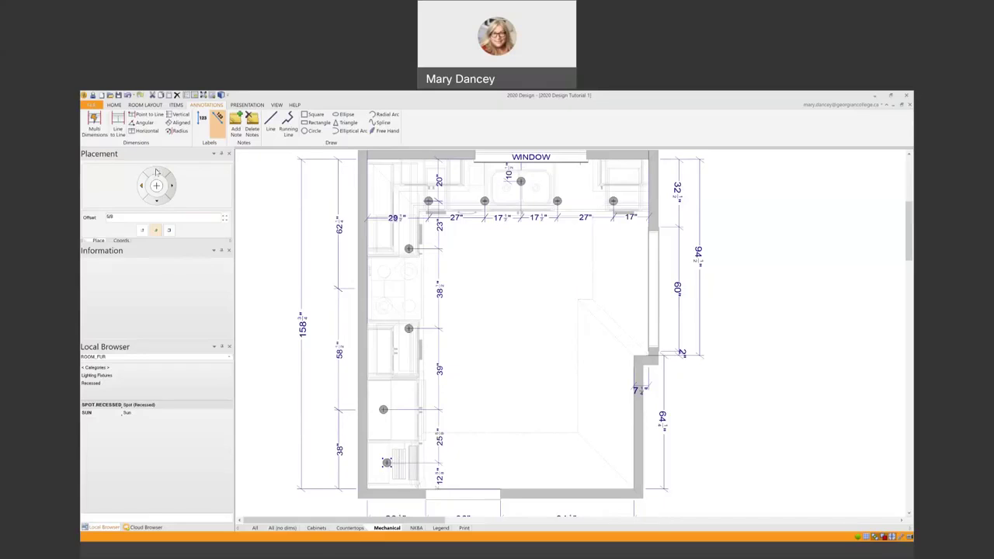
{"action": "left_click", "coordinate": [156, 171]}
Place floor-plan center line symbols from the ROOM catalog's Misc. Symbols beside the left wall dimensions, at the cooktop and refrigerator centers.
{"action": "scroll", "coordinate": [815, 298], "scroll_direction": "down", "scroll_amount": 2}
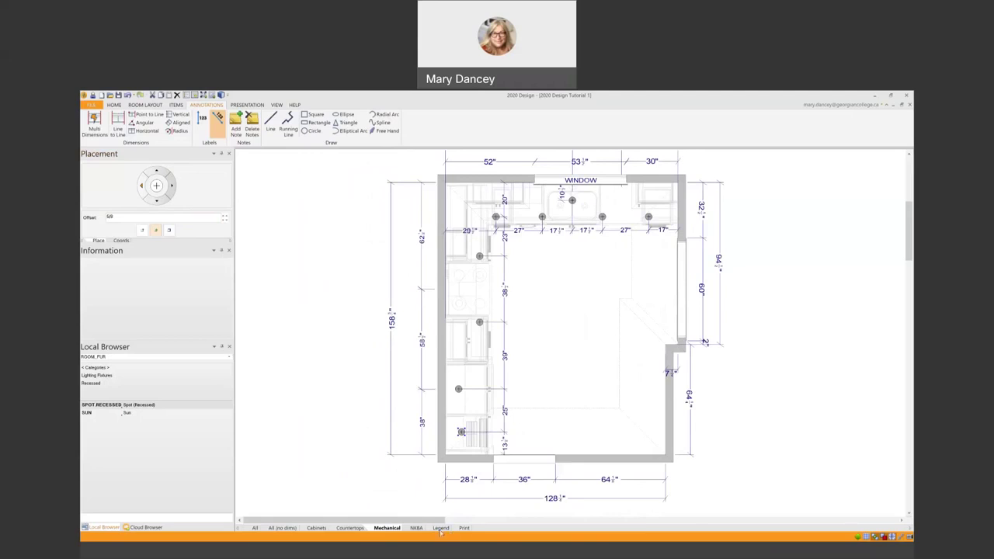
{"action": "left_click_drag", "start_coordinate": [419, 523], "coordinate": [452, 523]}
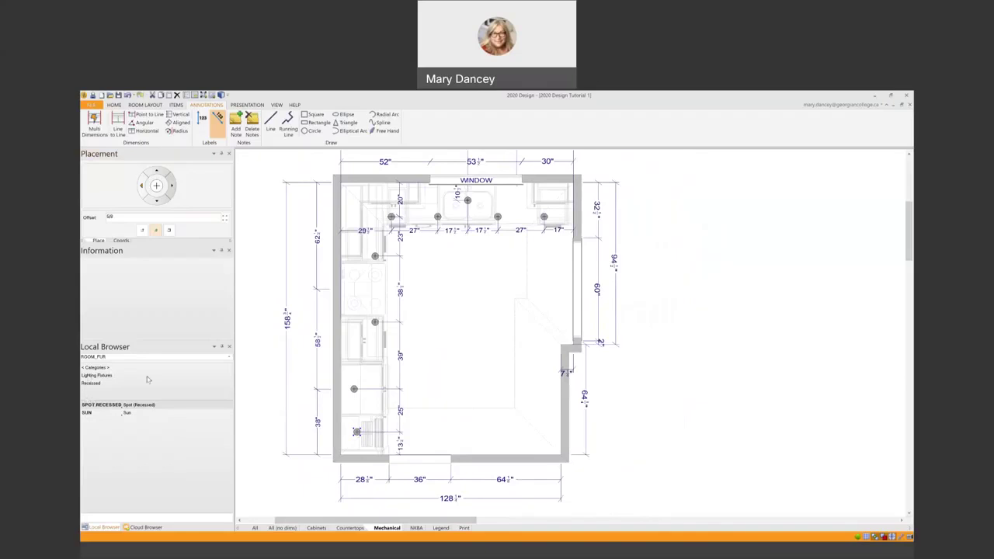
{"action": "left_click", "coordinate": [230, 358]}
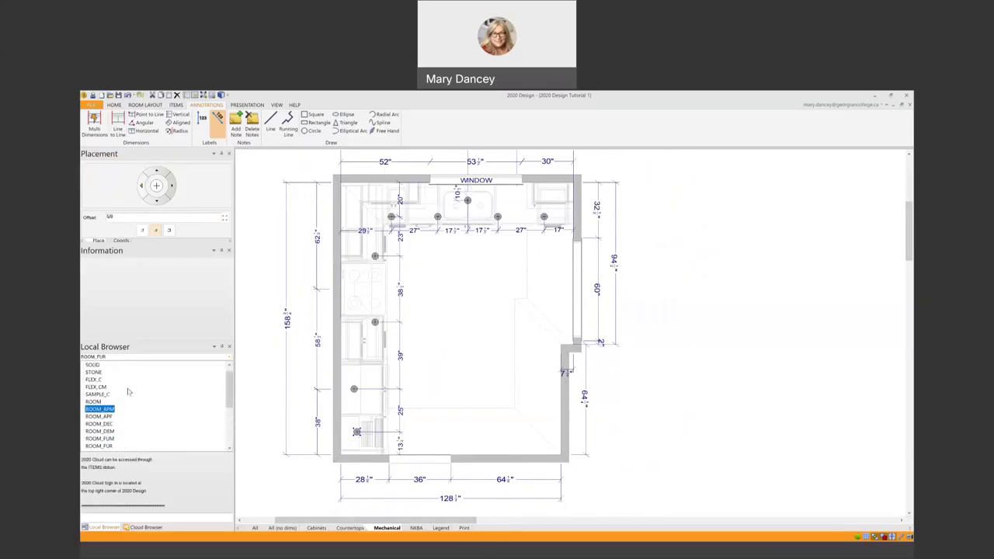
{"action": "left_click", "coordinate": [116, 401]}
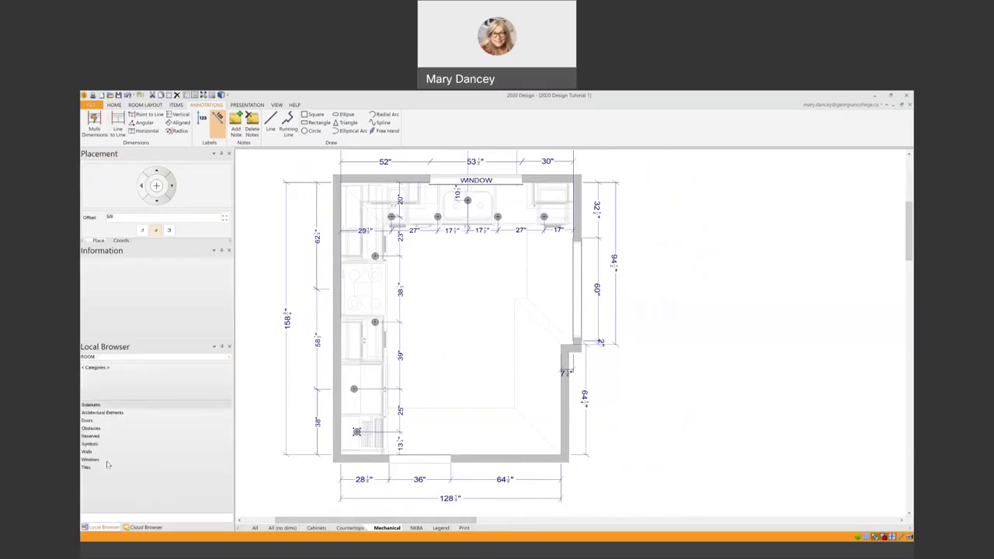
{"action": "left_click", "coordinate": [89, 444]}
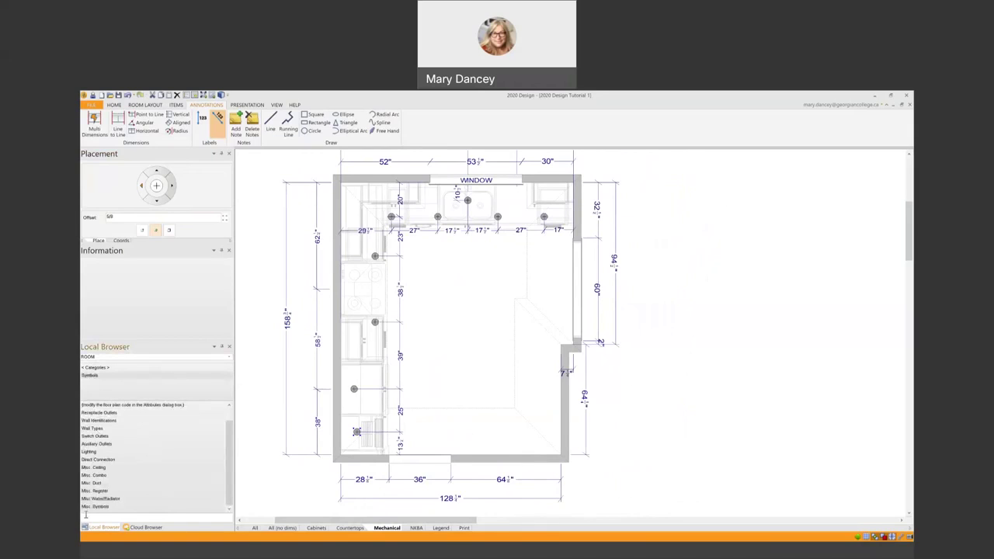
{"action": "left_click", "coordinate": [98, 507]}
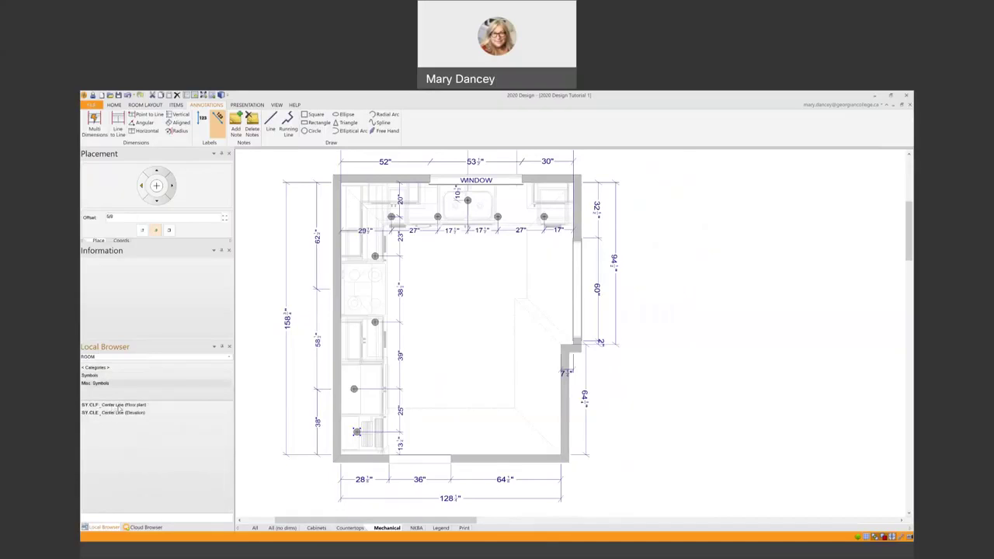
{"action": "left_click", "coordinate": [106, 407]}
{"action": "key", "text": "Escape"}
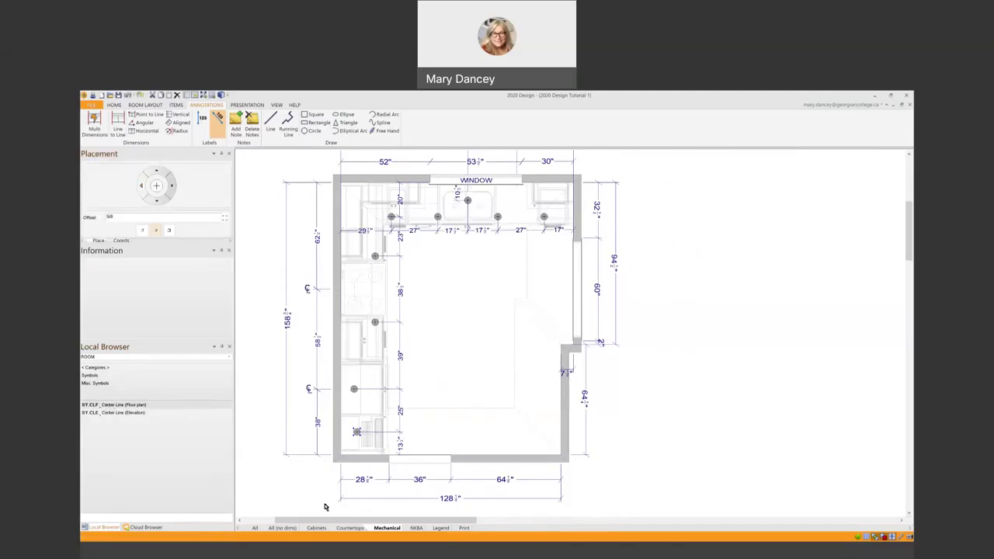
Move the lowest spot on the left run out from the wall to about 32", clear of the cabinet front.
{"action": "right_click", "coordinate": [356, 433]}
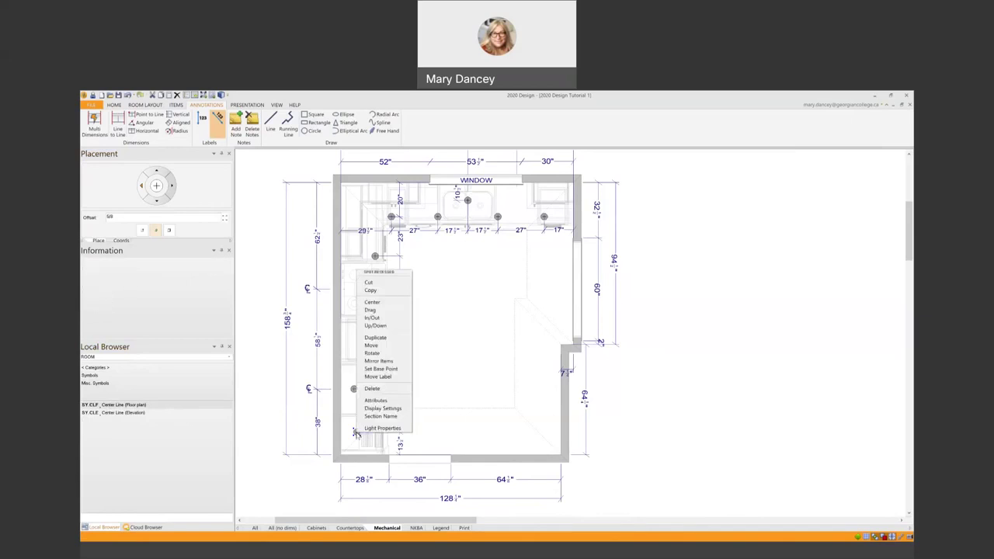
{"action": "left_click", "coordinate": [374, 318]}
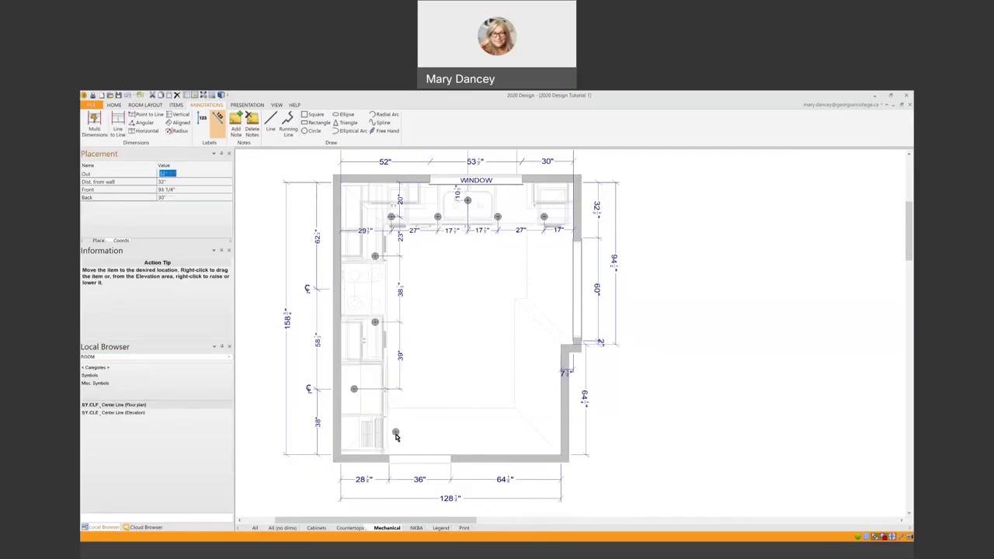
{"action": "left_click", "coordinate": [395, 437]}
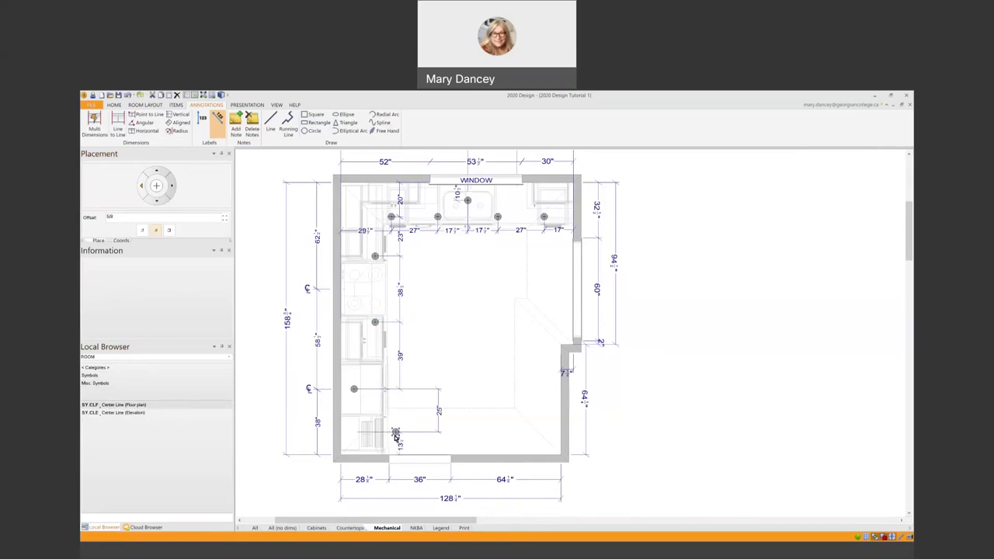
Move the second-lowest spot on the left run out to about 32 11/16" from the wall.
{"action": "left_click", "coordinate": [353, 391]}
{"action": "left_click", "coordinate": [355, 390]}
{"action": "left_click", "coordinate": [355, 392]}
{"action": "left_click", "coordinate": [355, 391]}
{"action": "right_click", "coordinate": [353, 390]}
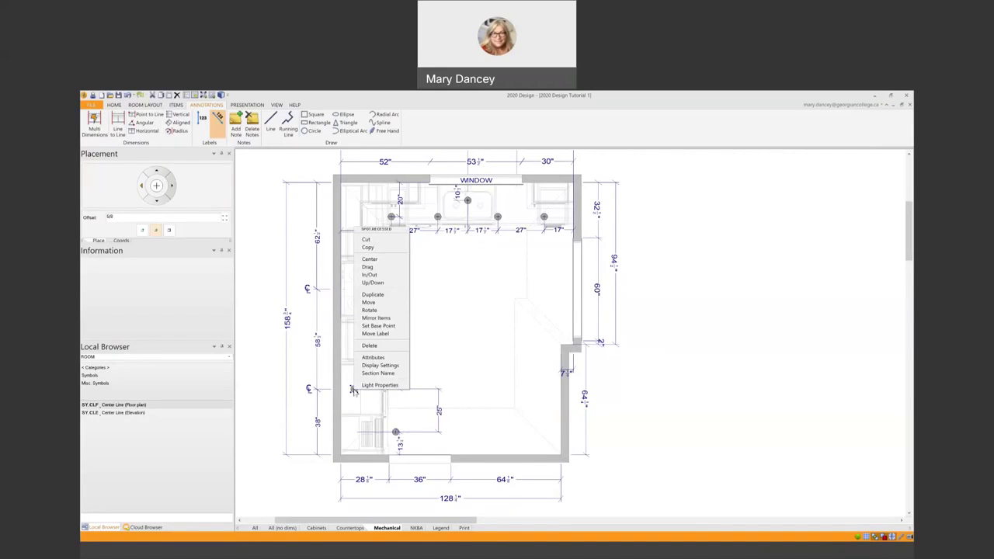
{"action": "left_click", "coordinate": [385, 276]}
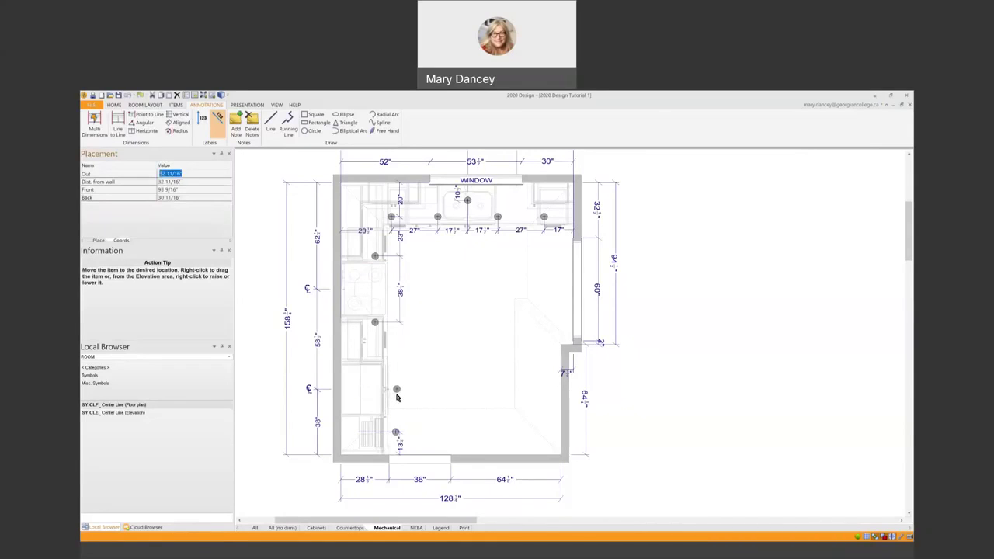
{"action": "left_click", "coordinate": [396, 398]}
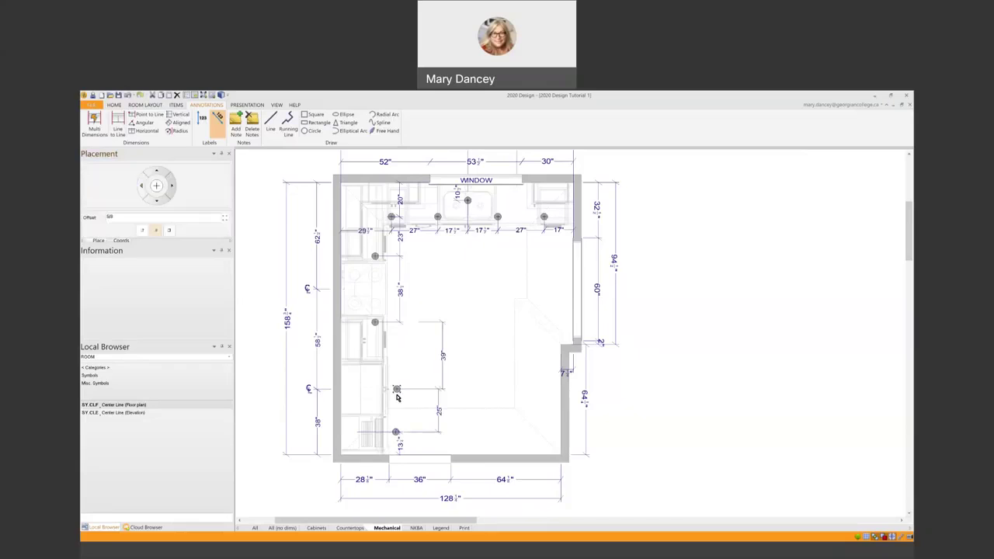
Move the 39" spot dimension back in line with the left run's dimension chain and shorten both of its extension lines.
{"action": "left_click", "coordinate": [443, 364]}
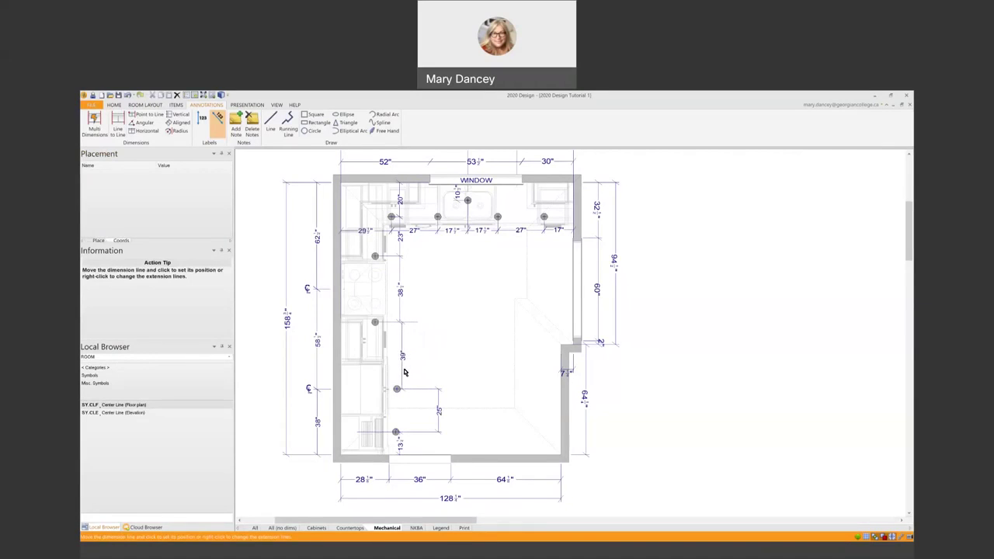
{"action": "left_click", "coordinate": [405, 373]}
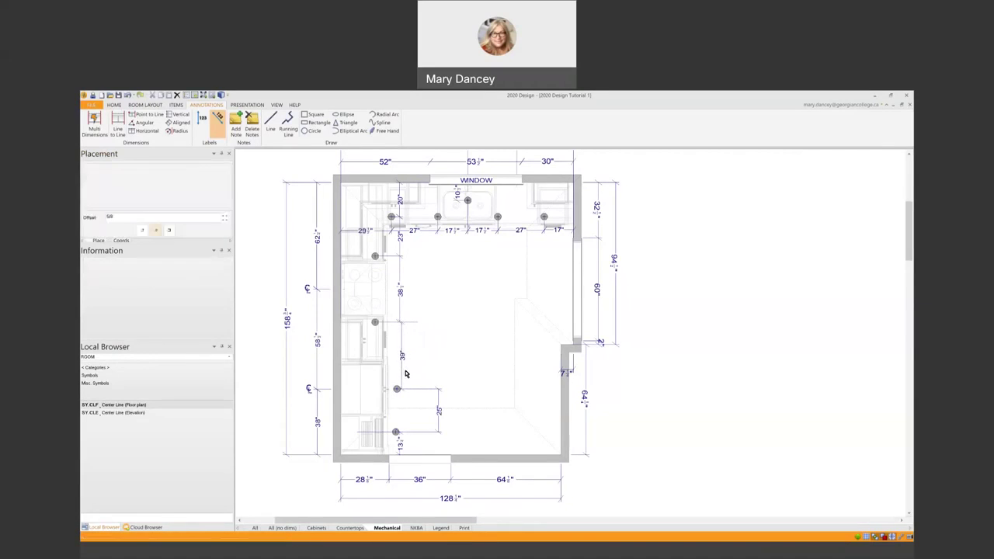
{"action": "right_click", "coordinate": [402, 362]}
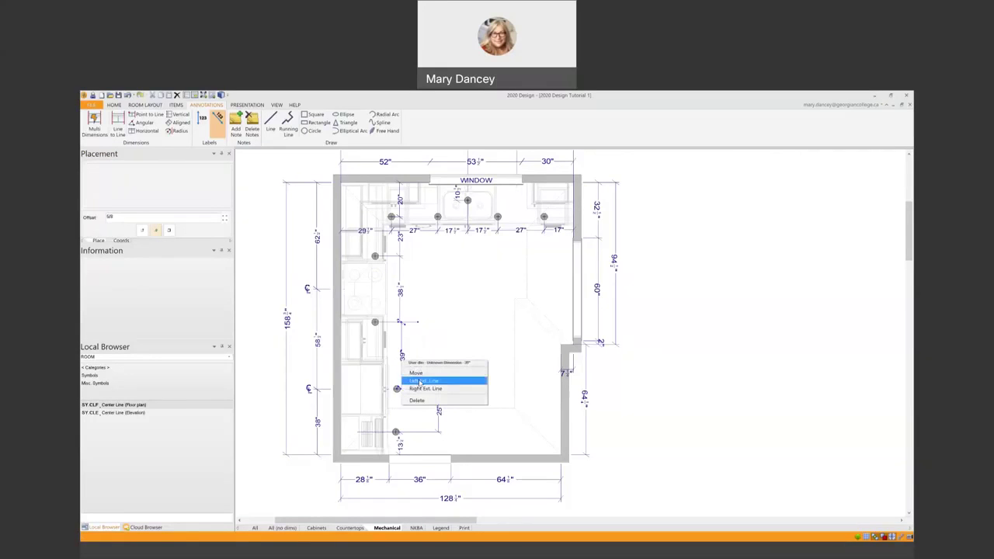
{"action": "left_click", "coordinate": [420, 382]}
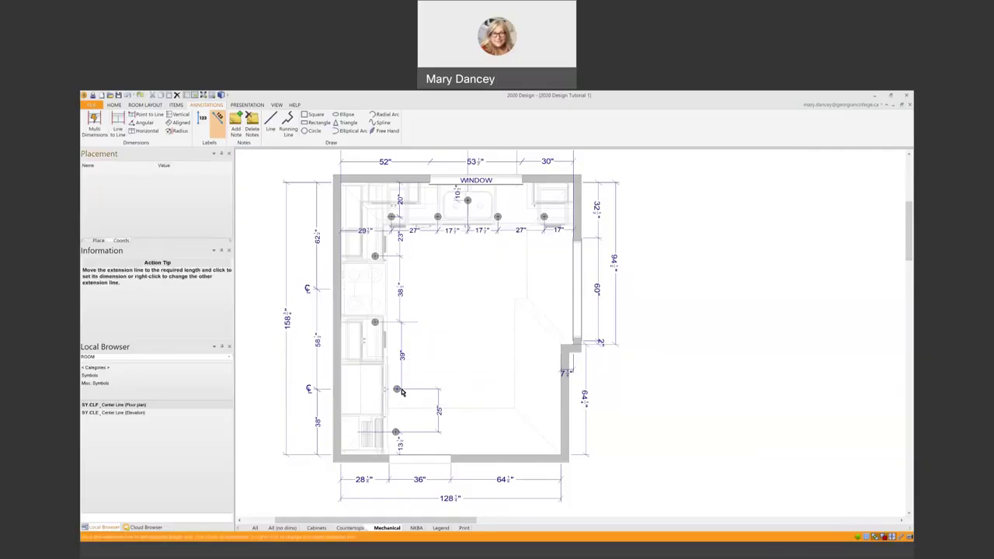
{"action": "left_click", "coordinate": [401, 390]}
{"action": "right_click", "coordinate": [400, 390]}
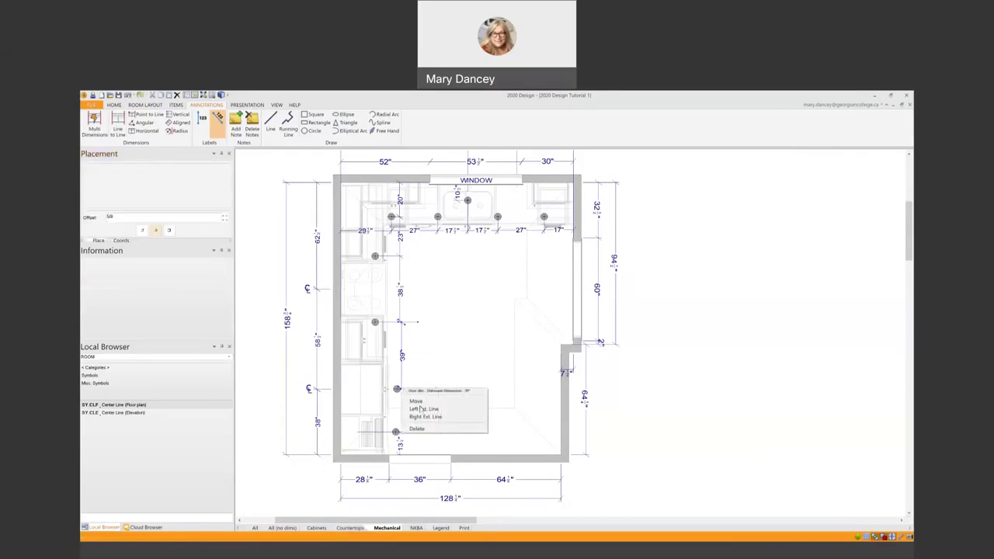
{"action": "left_click", "coordinate": [425, 416]}
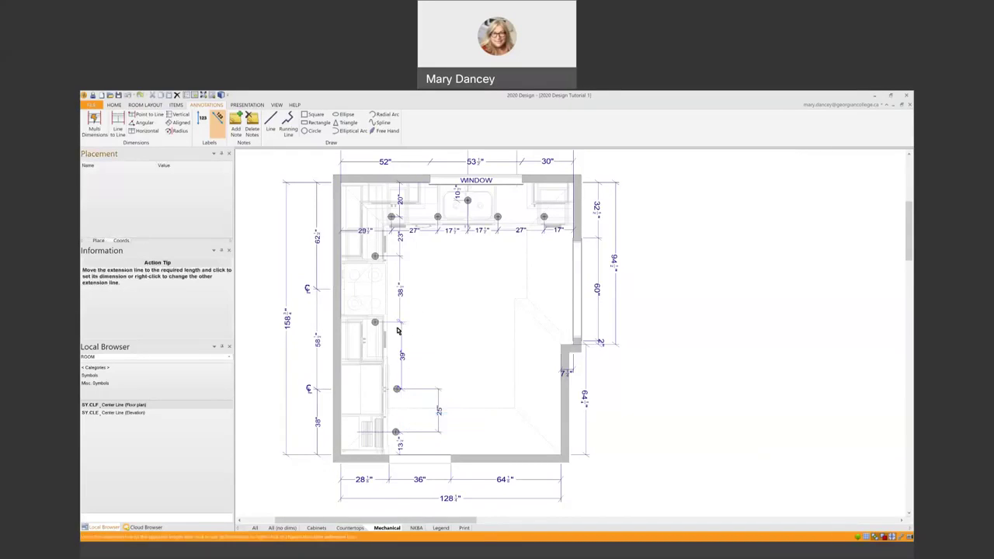
{"action": "left_click", "coordinate": [393, 327]}
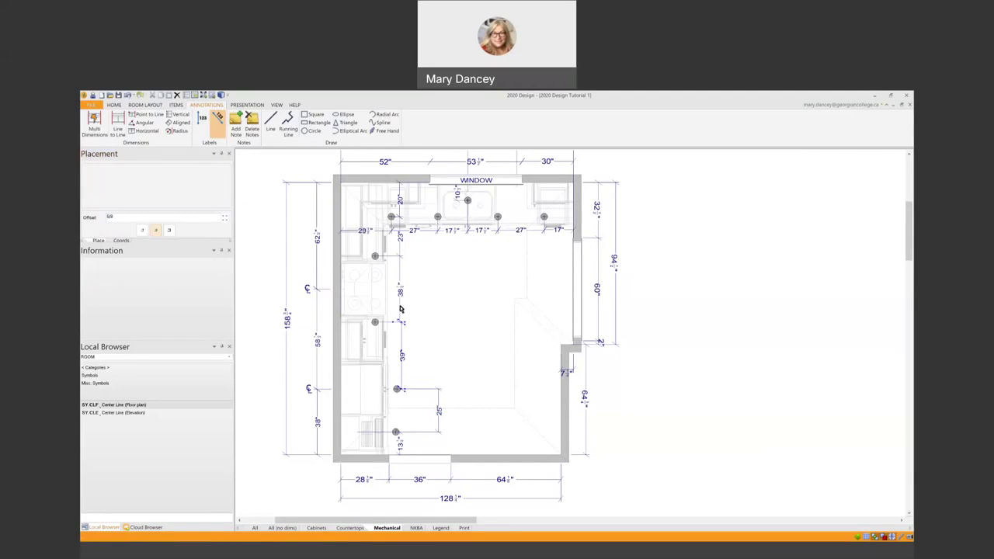
Align the three spot dimensions between the window wall and the spot below the cooktop with the 39" dimension line.
{"action": "left_click", "coordinate": [401, 305]}
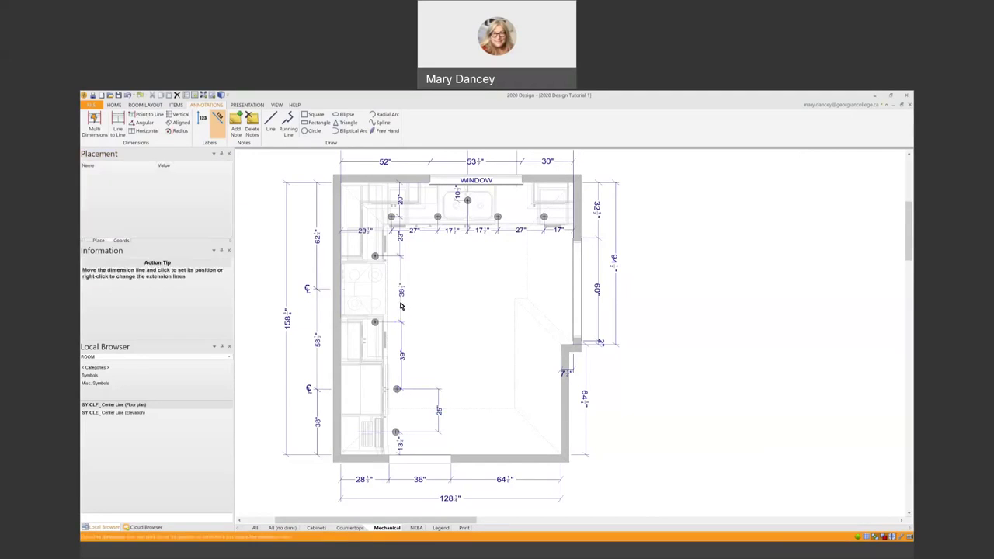
{"action": "left_click", "coordinate": [401, 250]}
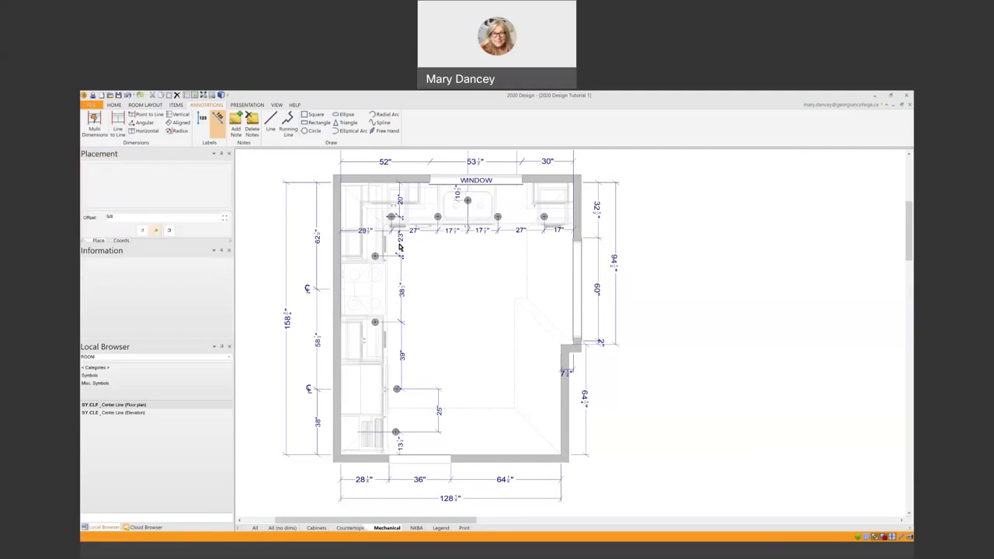
{"action": "left_click", "coordinate": [401, 247]}
{"action": "left_click", "coordinate": [403, 220]}
{"action": "left_click", "coordinate": [402, 208]}
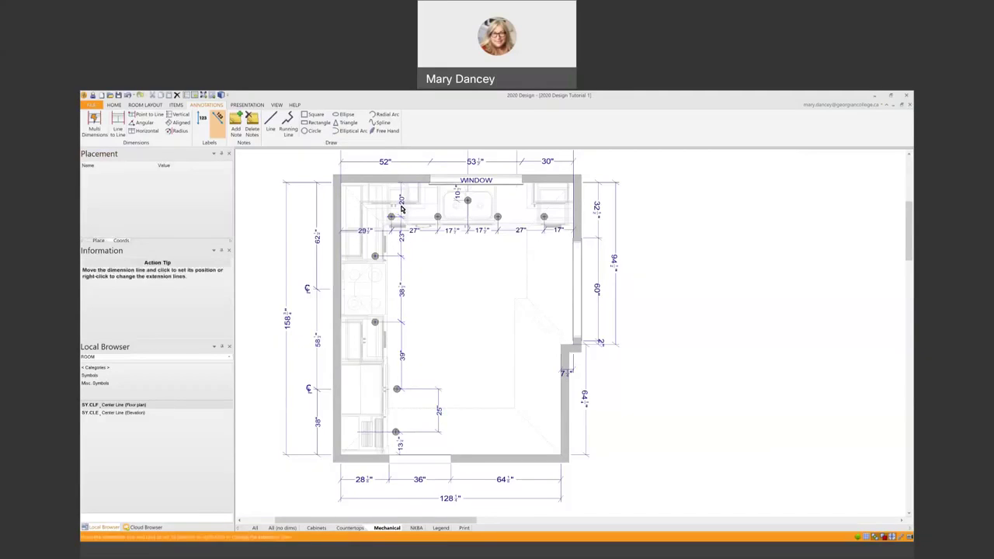
{"action": "left_click", "coordinate": [403, 210]}
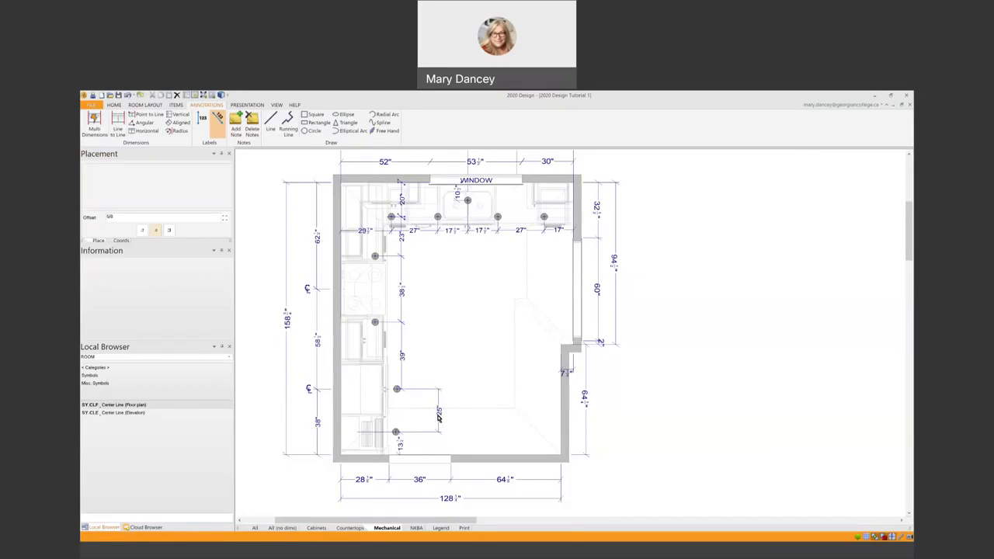
Bring the two lowest spot dimensions into line with the chain, shortening the bottom dimension's extension line to the lowest spot.
{"action": "left_click", "coordinate": [439, 419]}
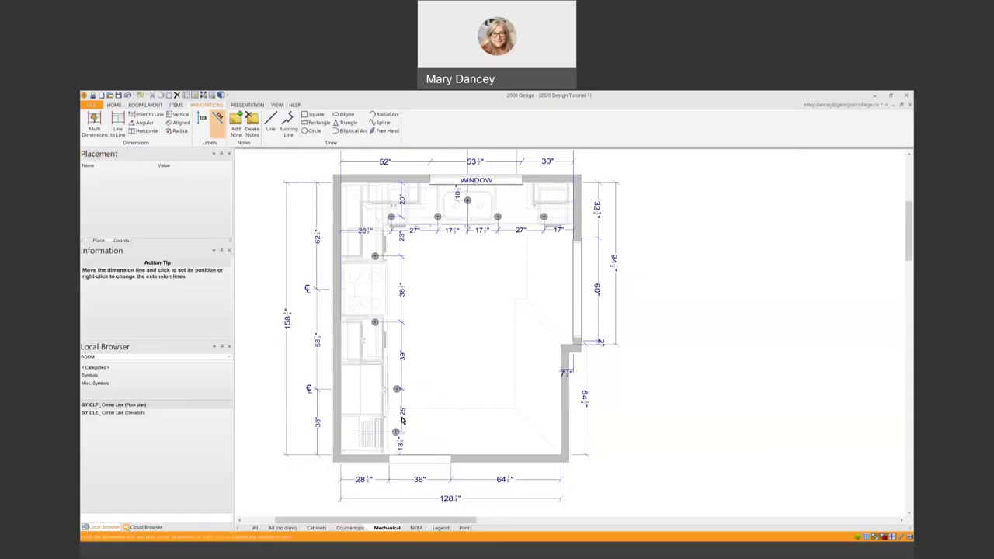
{"action": "left_click", "coordinate": [402, 427]}
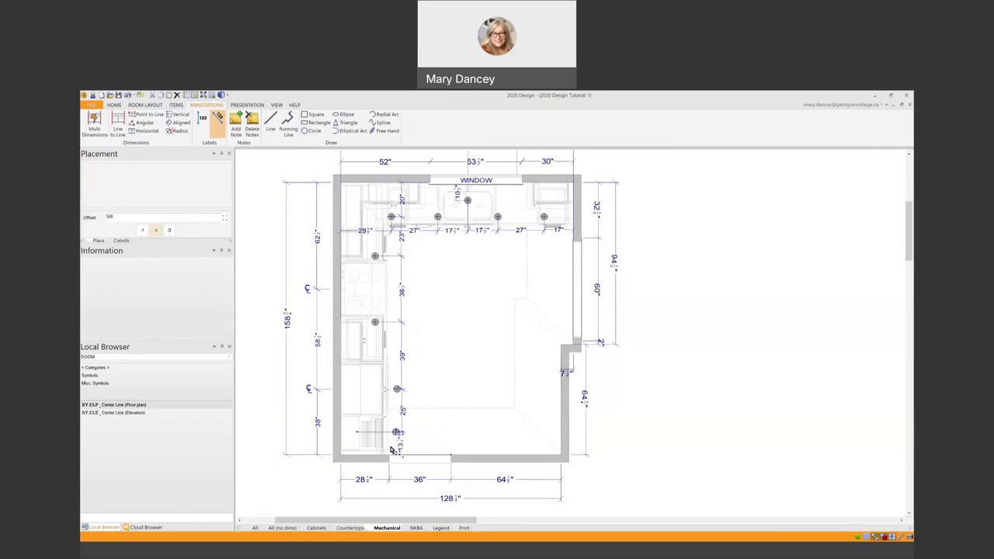
{"action": "right_click", "coordinate": [400, 449]}
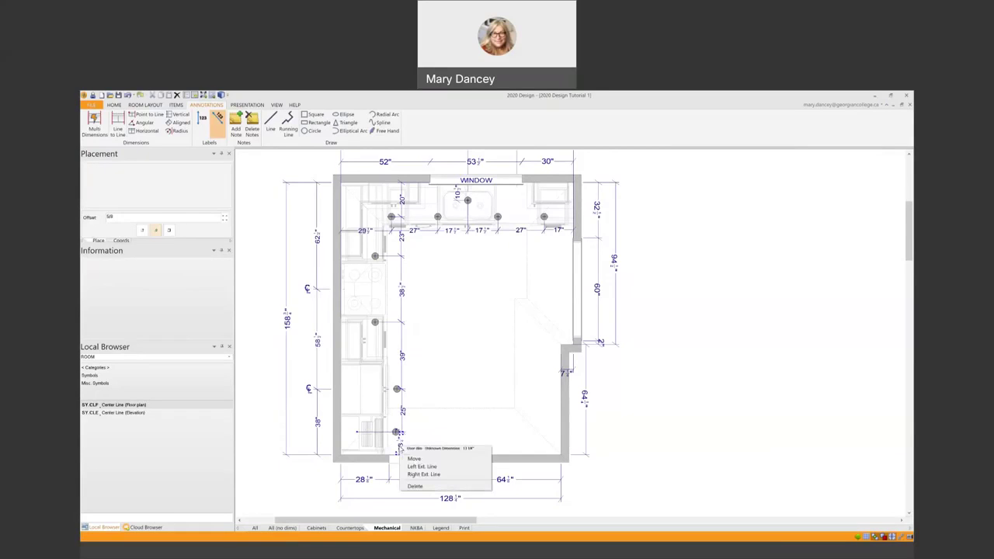
{"action": "left_click", "coordinate": [423, 474]}
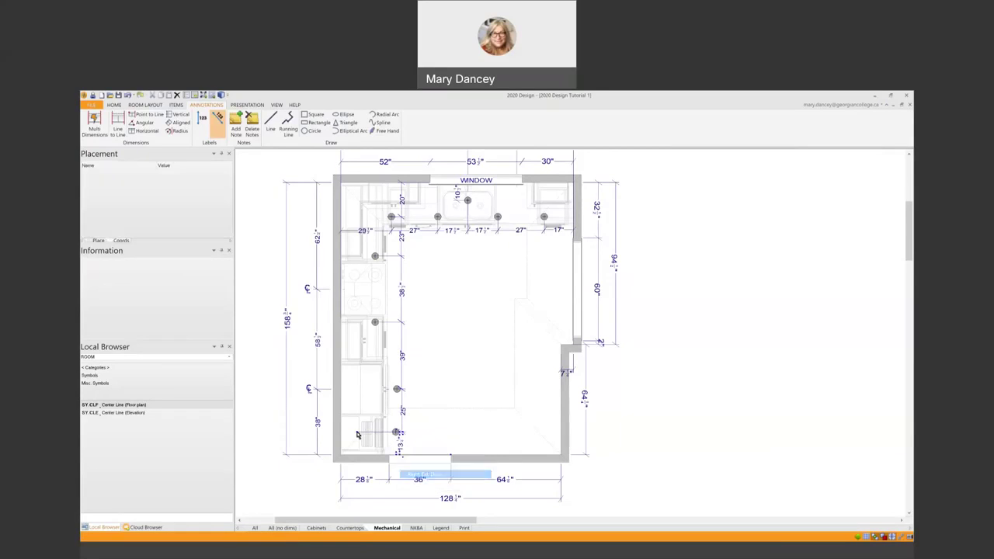
{"action": "left_click", "coordinate": [401, 448]}
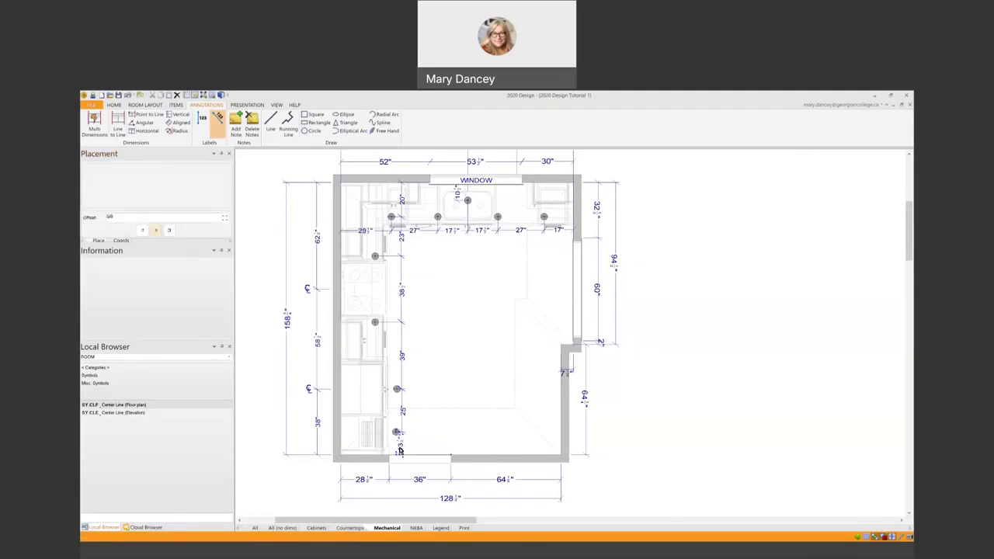
{"action": "left_click", "coordinate": [400, 450]}
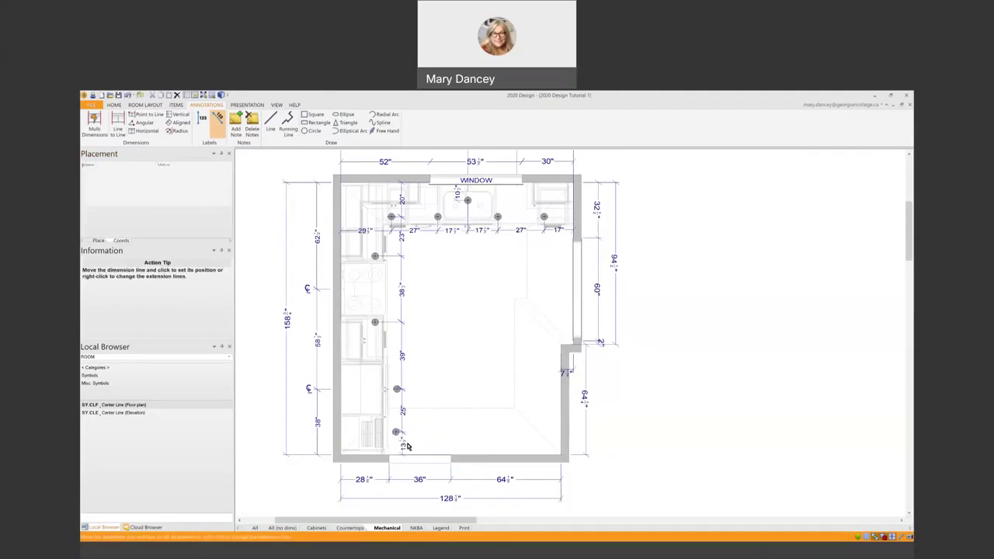
{"action": "left_click", "coordinate": [402, 451]}
Place floor-plan center line symbols beside the dimension chain at each of the three lowest spots on the left run.
{"action": "left_click", "coordinate": [94, 406]}
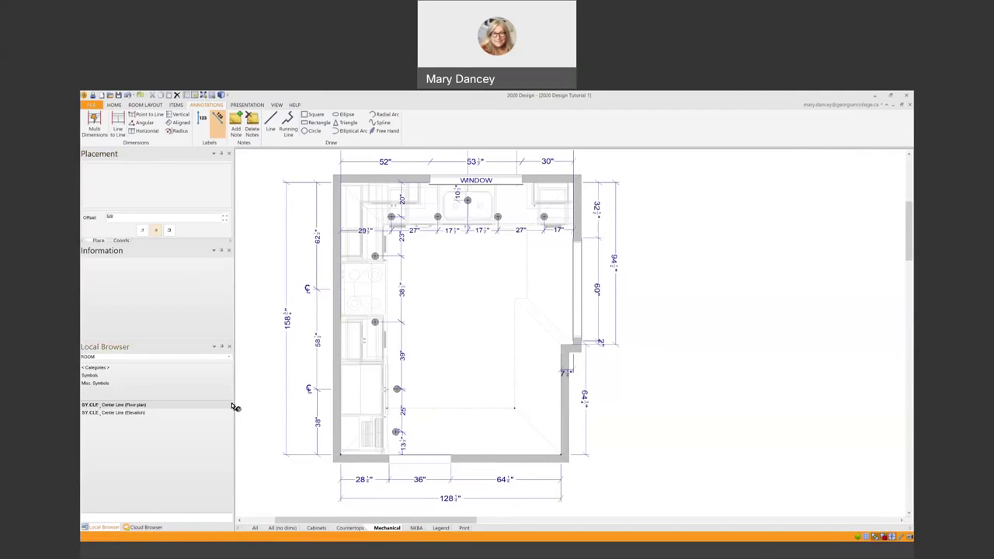
{"action": "left_click", "coordinate": [407, 428]}
{"action": "left_click", "coordinate": [92, 405]}
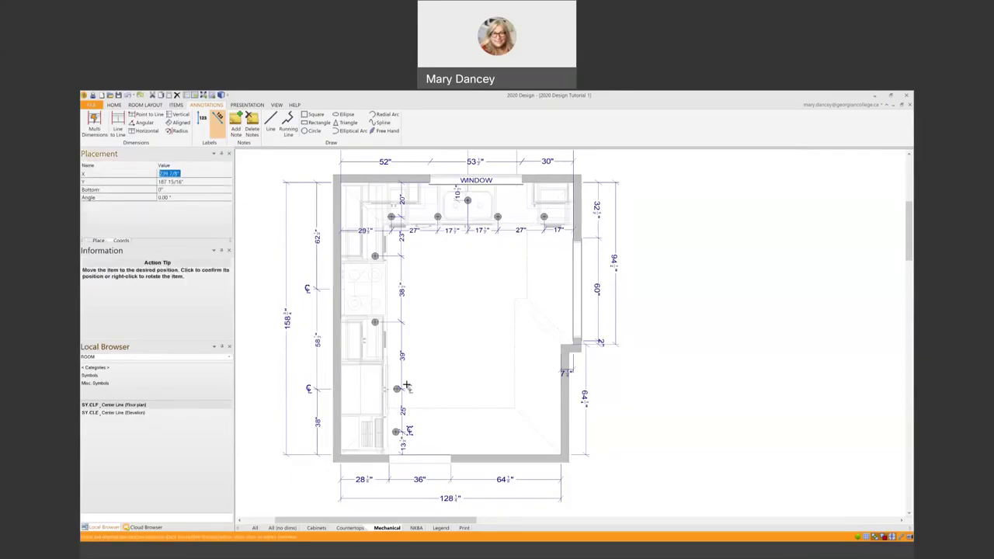
{"action": "left_click", "coordinate": [406, 386]}
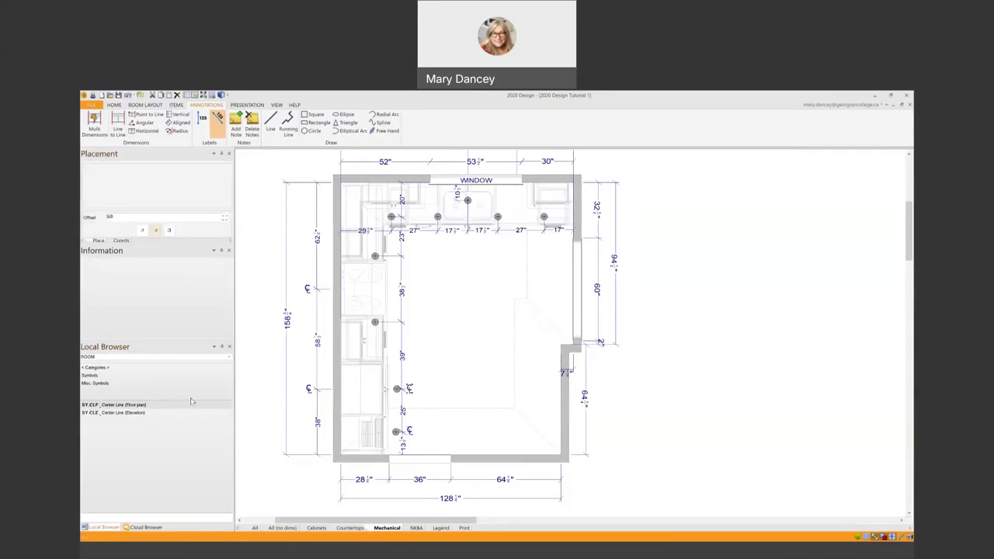
{"action": "left_click", "coordinate": [92, 404]}
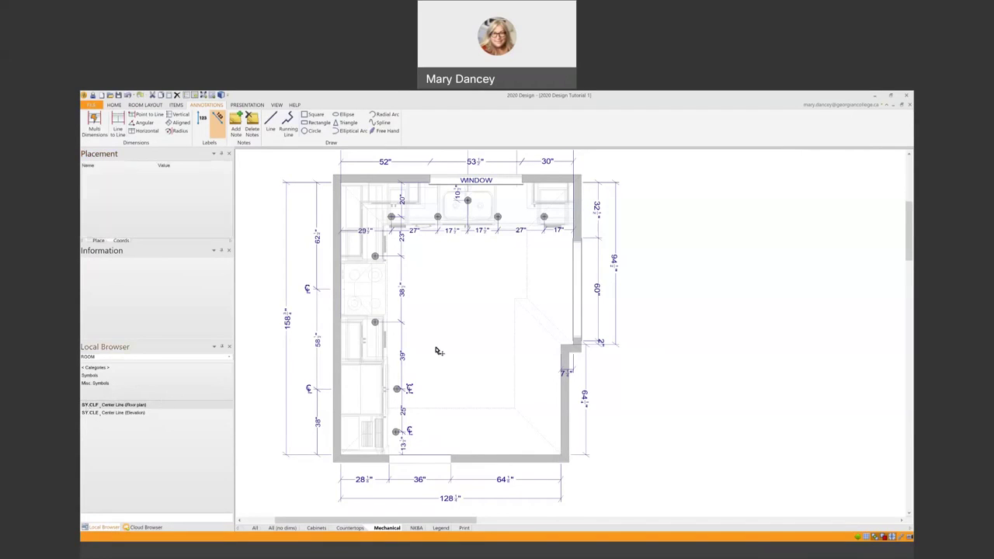
{"action": "left_click", "coordinate": [406, 319]}
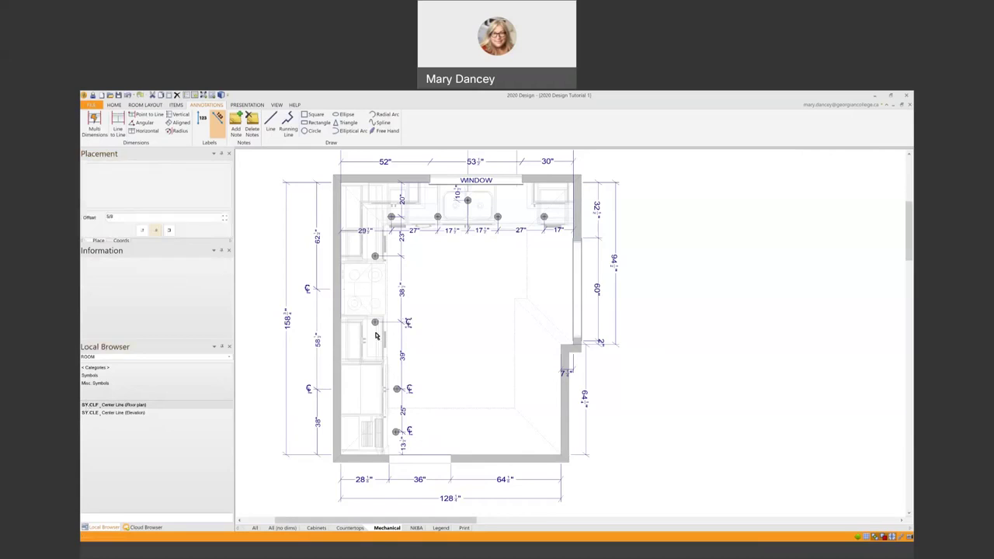
Place floor-plan center line symbols beside the spot just above the cooktop and below the window run's spot nearest the right wall.
{"action": "left_click", "coordinate": [92, 404]}
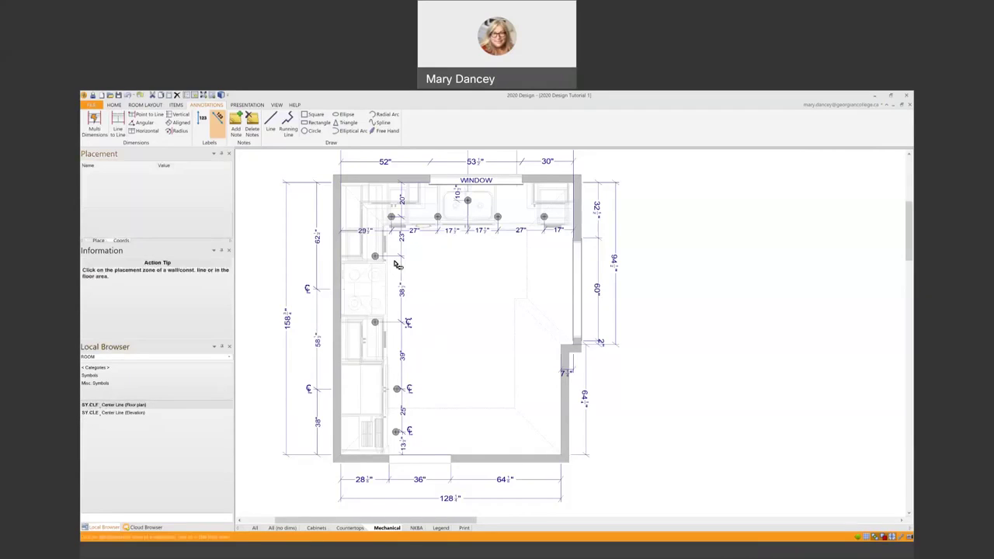
{"action": "left_click", "coordinate": [404, 253]}
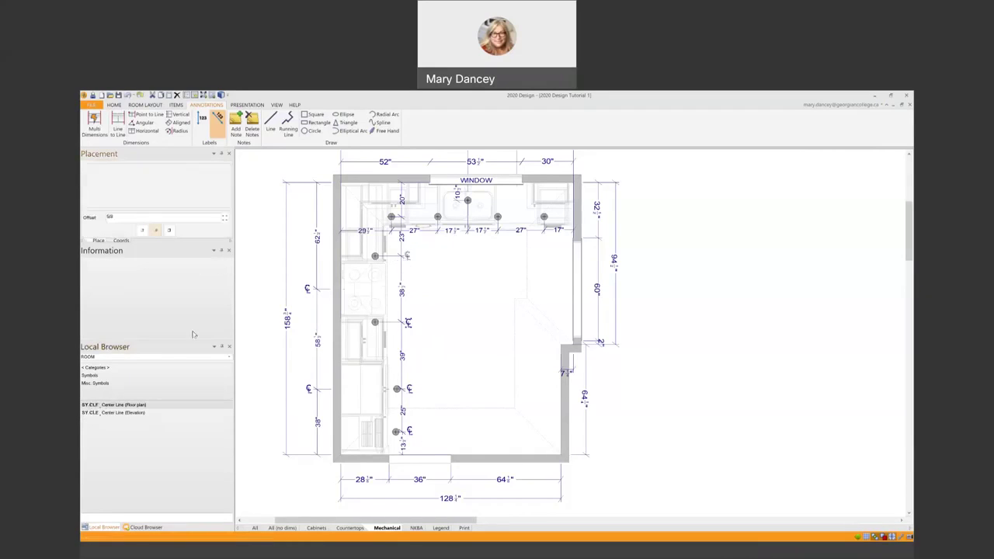
{"action": "left_click", "coordinate": [91, 405]}
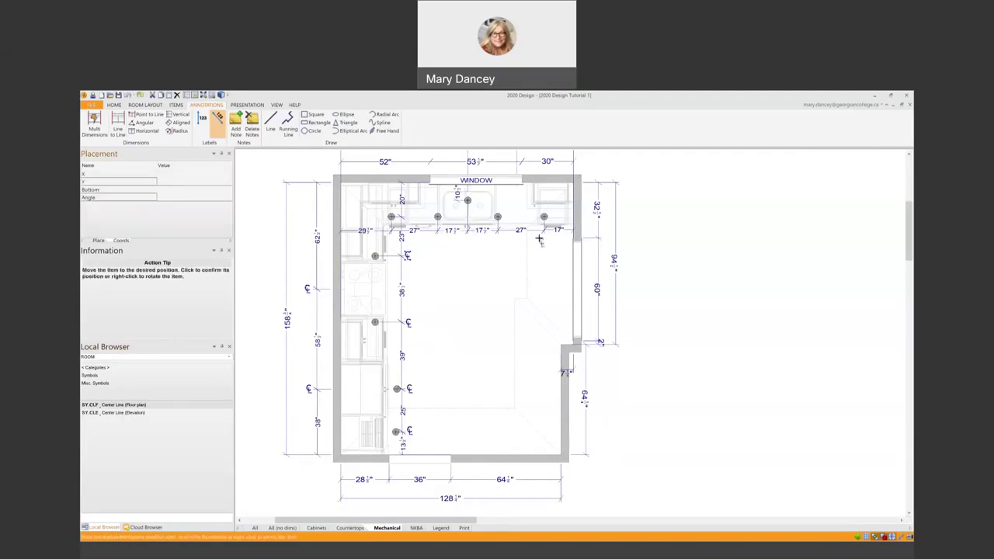
{"action": "left_click", "coordinate": [542, 237]}
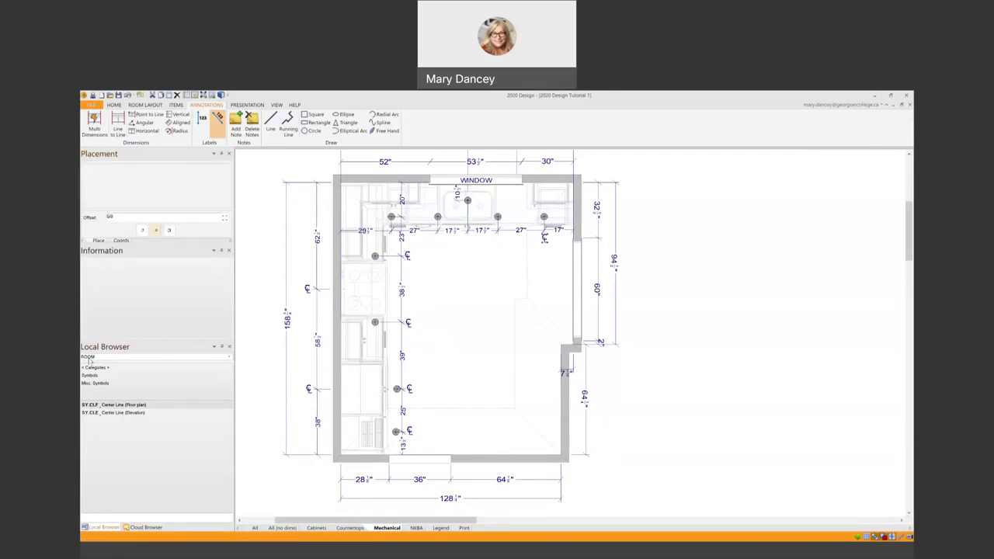
Place floor-plan center line symbols below the window run's dimension chain at the sink spot and the spots on either side of it.
{"action": "left_click", "coordinate": [92, 404]}
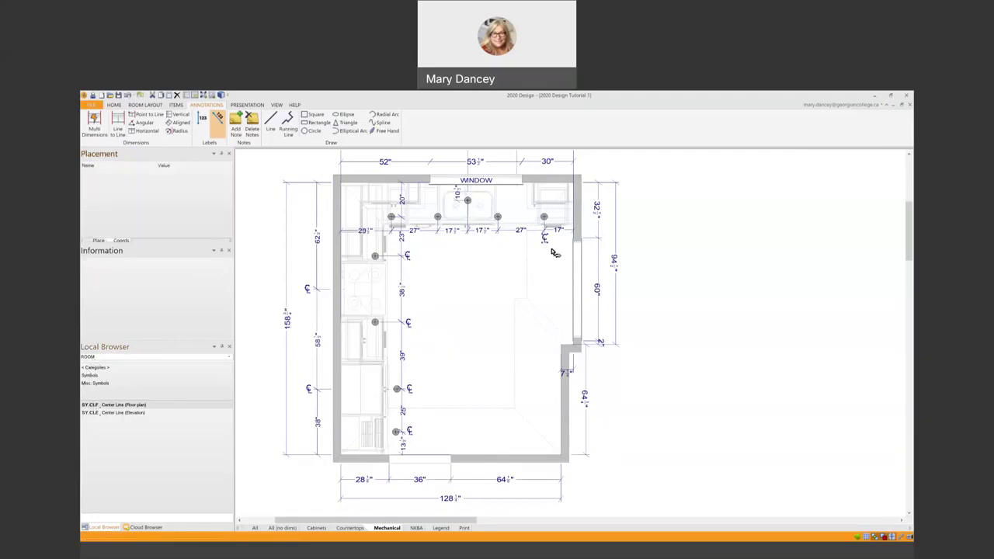
{"action": "left_click", "coordinate": [496, 235]}
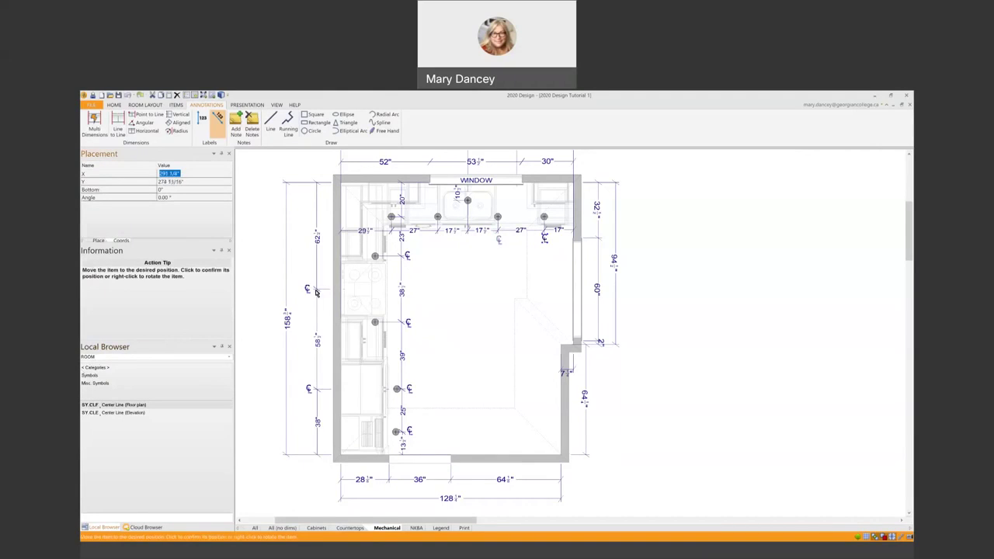
{"action": "left_click", "coordinate": [90, 405]}
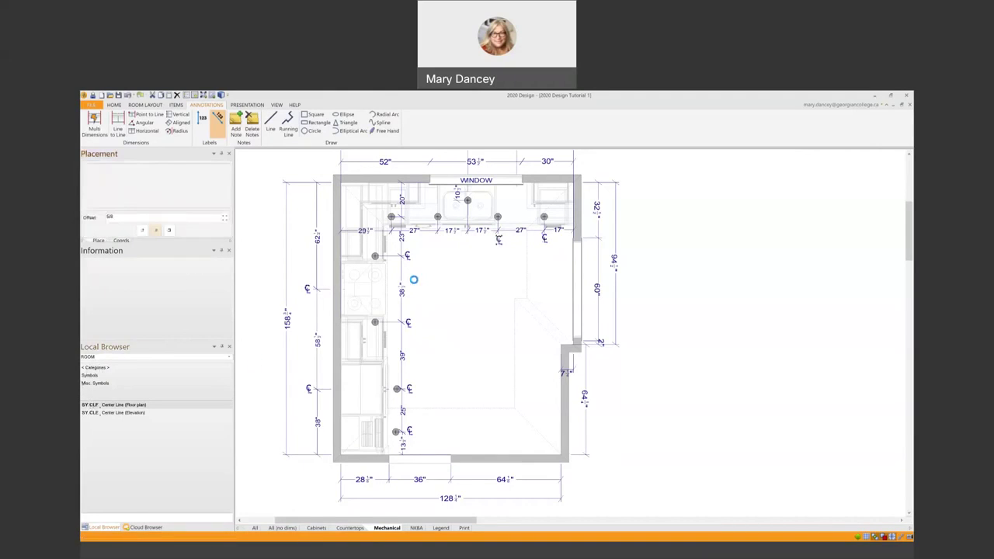
{"action": "left_click", "coordinate": [466, 236]}
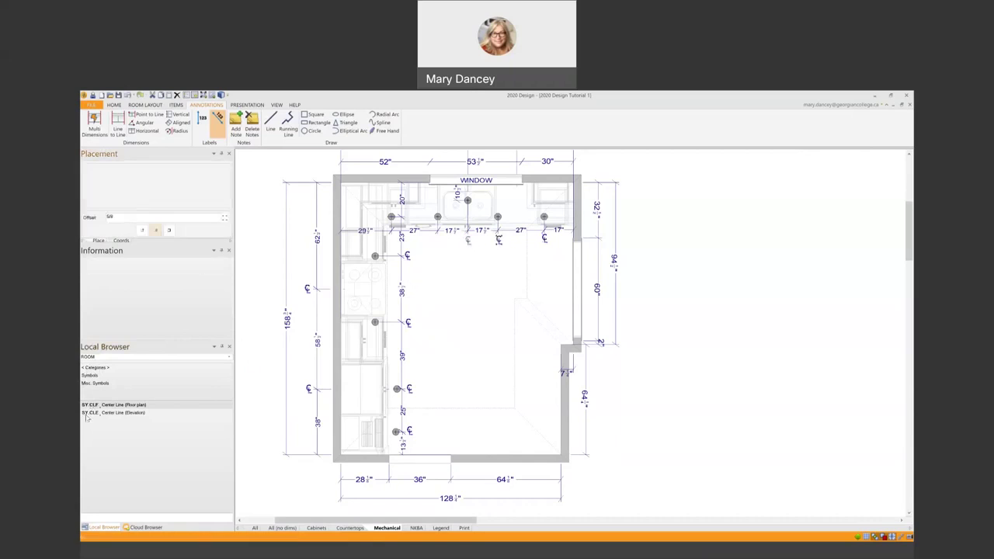
{"action": "left_click", "coordinate": [90, 404]}
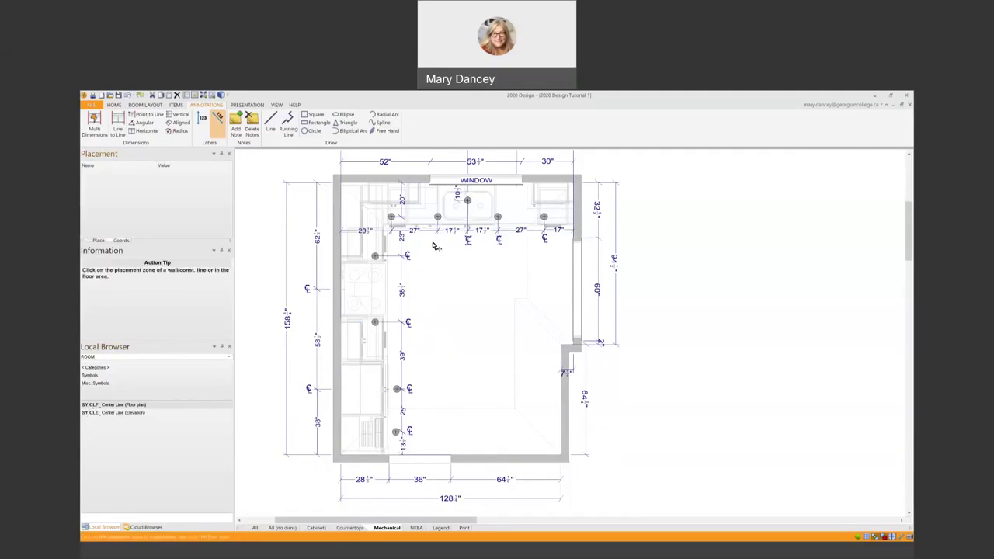
{"action": "left_click", "coordinate": [437, 237]}
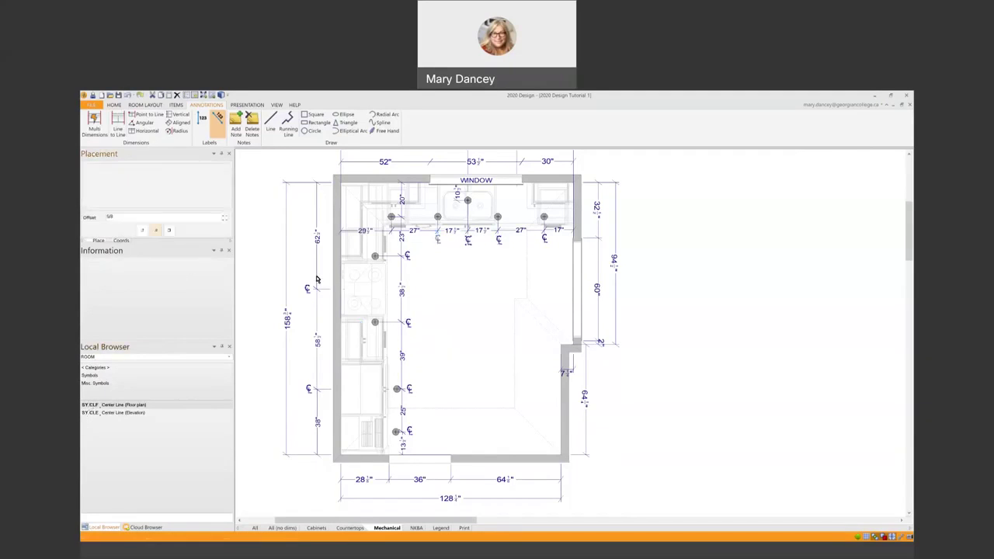
Place floor-plan center line symbols beside the sink spot's 10 1/2" dimension and at both dimension chains of the corner spot.
{"action": "left_click", "coordinate": [109, 405]}
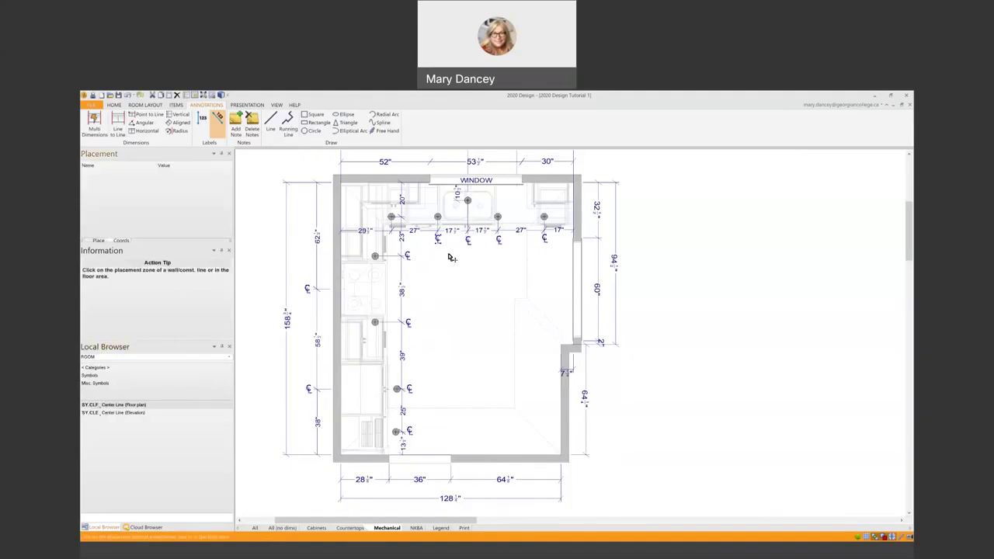
{"action": "left_click", "coordinate": [469, 199]}
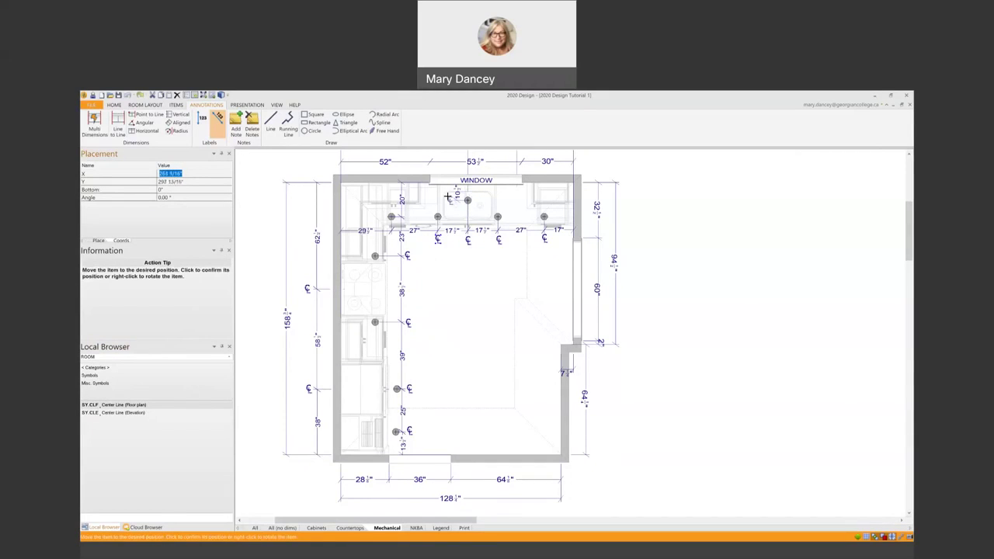
{"action": "left_click", "coordinate": [448, 196]}
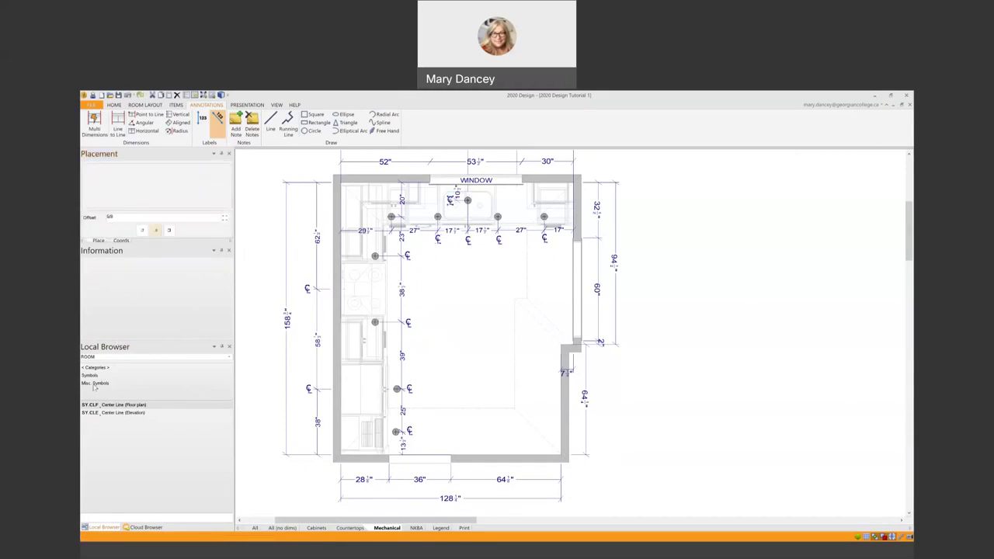
{"action": "double_click", "coordinate": [100, 407]}
{"action": "left_click", "coordinate": [405, 215]}
{"action": "double_click", "coordinate": [90, 405]}
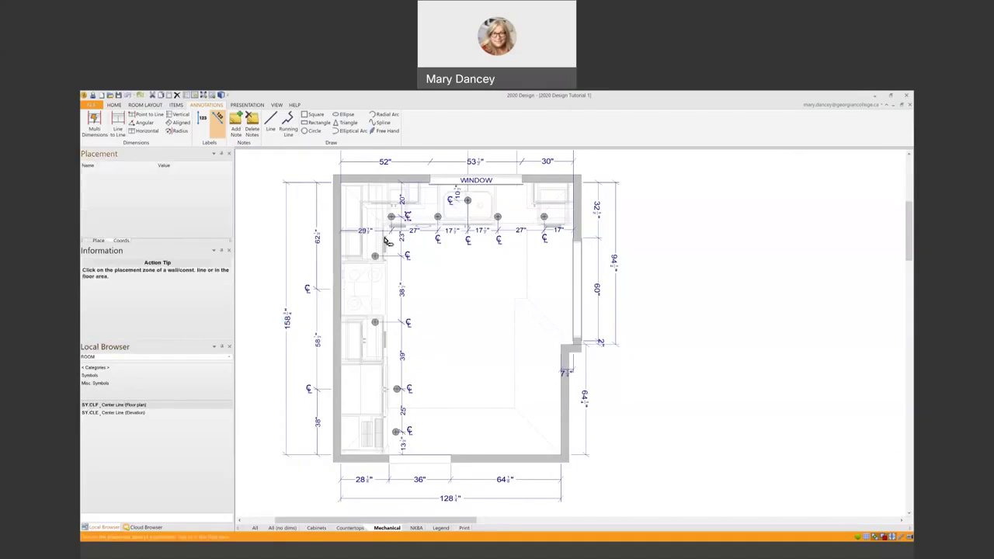
{"action": "left_click", "coordinate": [390, 236]}
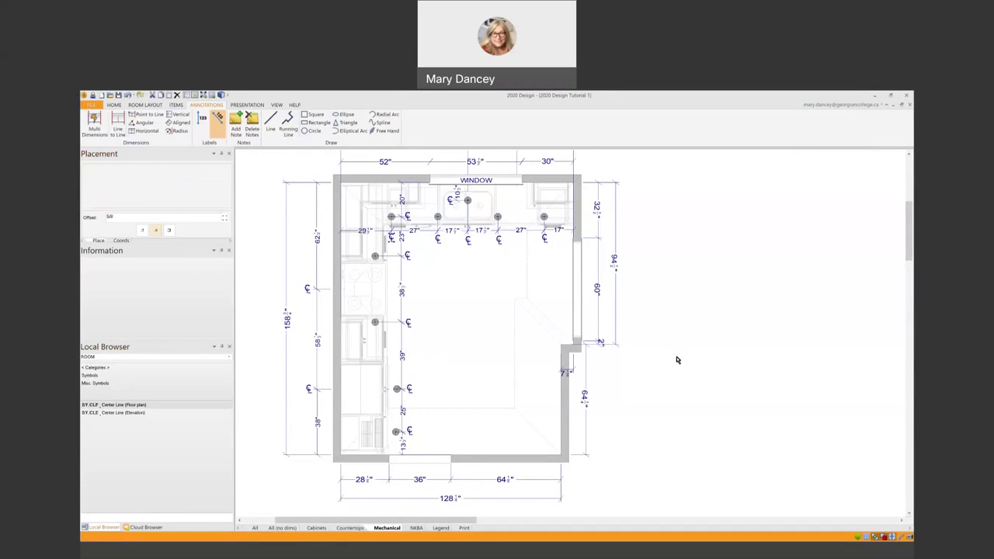
Place a Ground Fault Interrupter GFCI receptacle symbol (SY.GFCI) on the window wall, just right of the window.
{"action": "scroll", "coordinate": [691, 365], "scroll_direction": "down", "scroll_amount": 1}
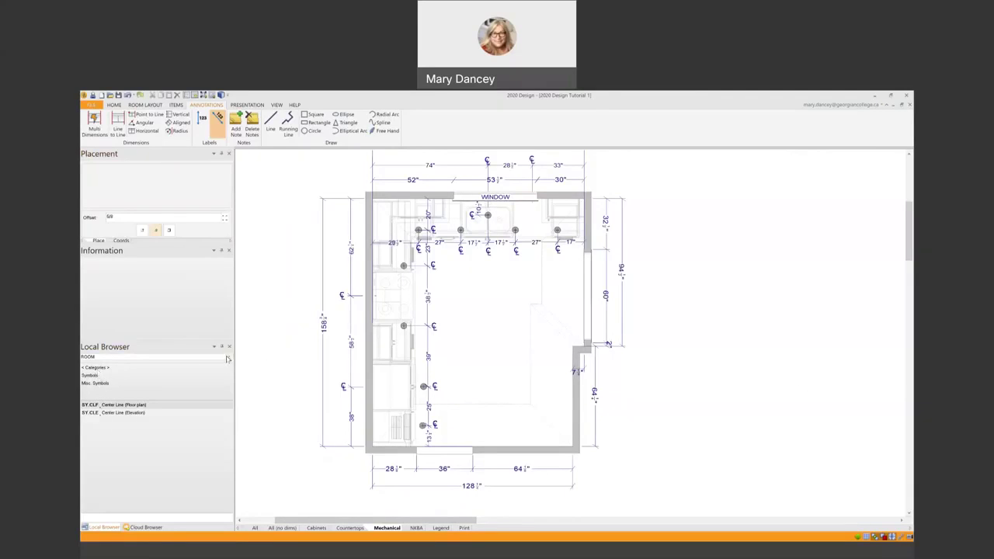
{"action": "left_click", "coordinate": [96, 358]}
{"action": "left_click", "coordinate": [91, 443]}
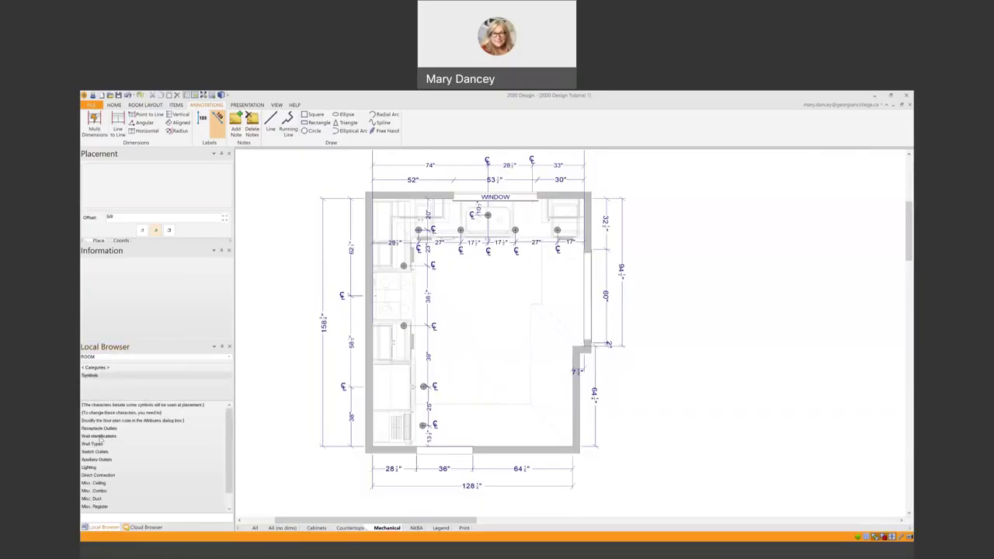
{"action": "left_click", "coordinate": [89, 429]}
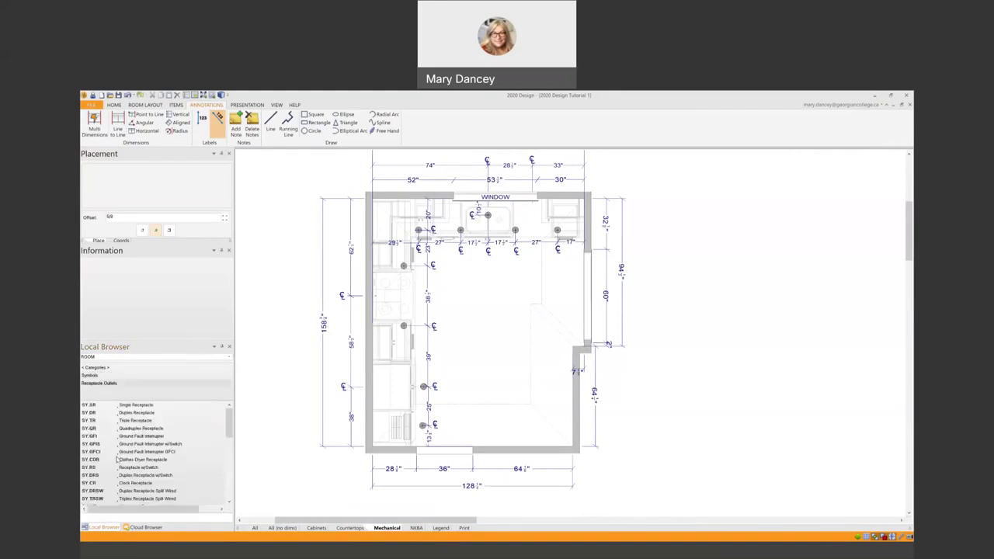
{"action": "left_click", "coordinate": [177, 449]}
{"action": "left_click", "coordinate": [547, 206]}
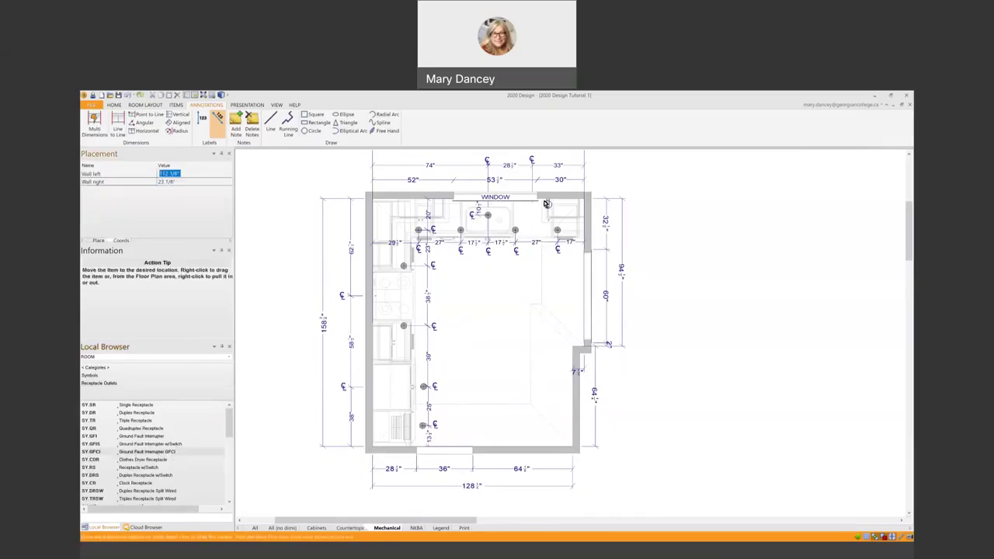
{"action": "left_click", "coordinate": [542, 211]}
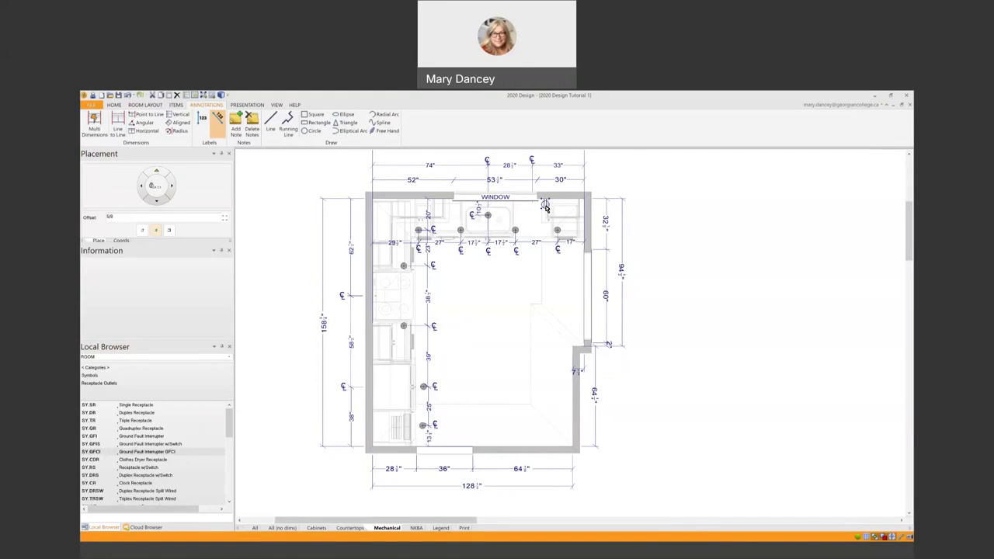
Turn on the label display for the GFCI receptacle right of the window.
{"action": "right_click", "coordinate": [546, 207]}
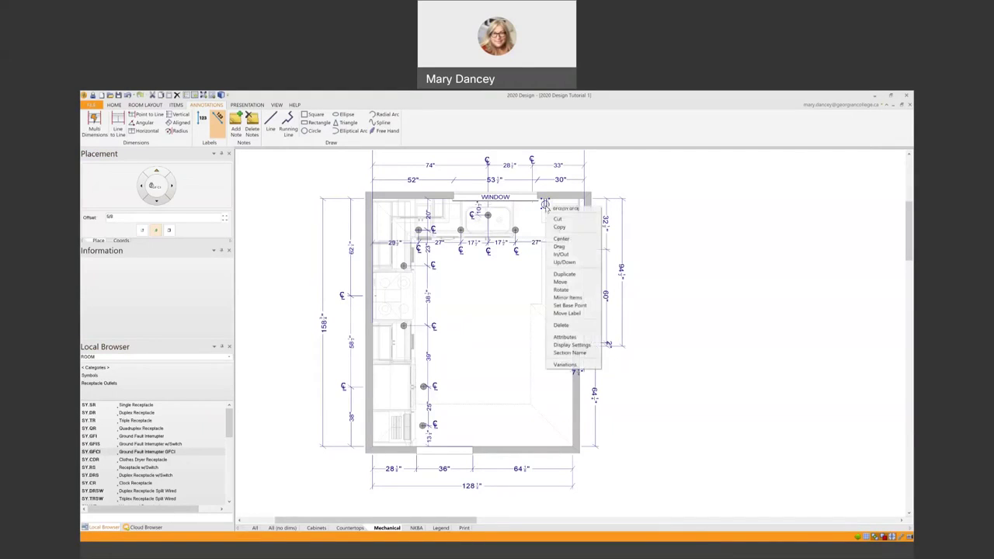
{"action": "left_click", "coordinate": [585, 346]}
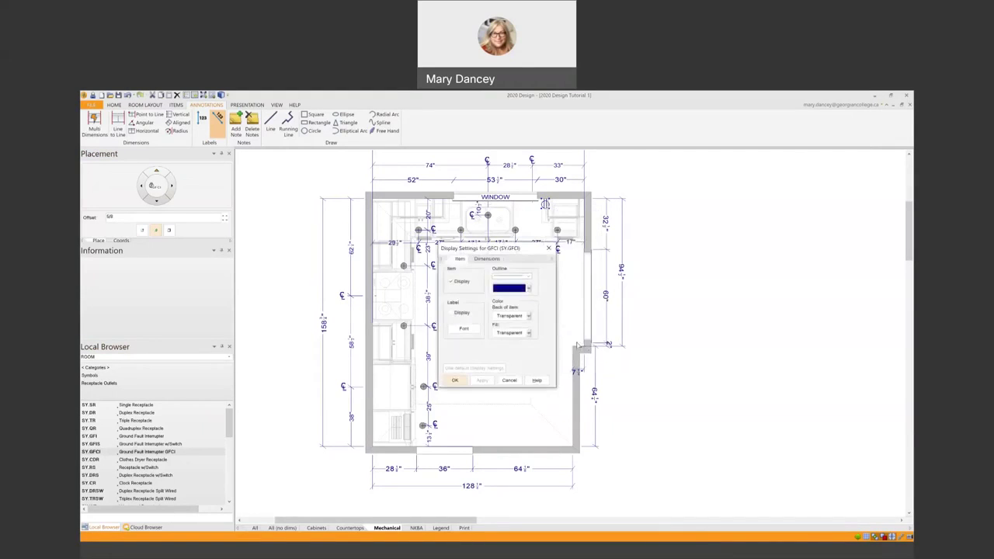
{"action": "left_click", "coordinate": [451, 314]}
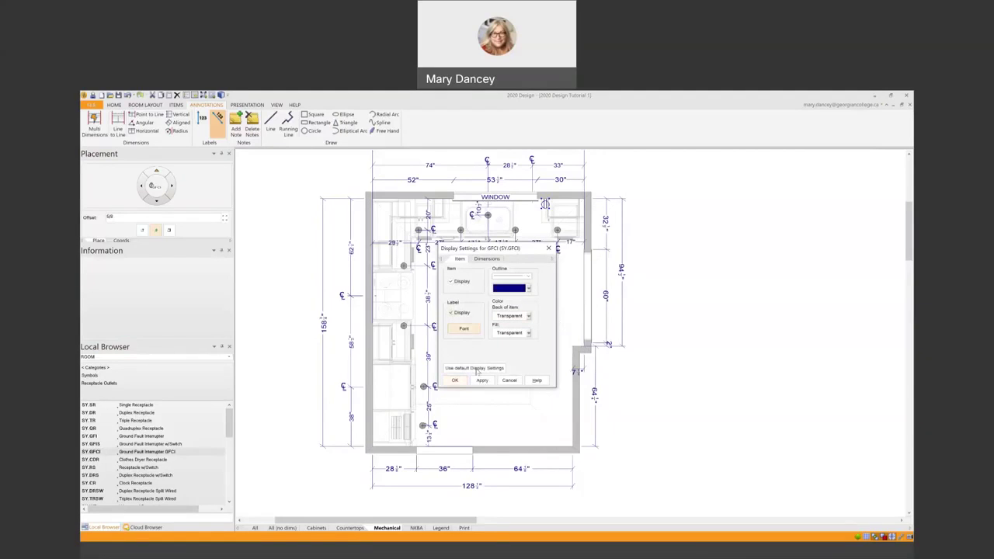
{"action": "left_click", "coordinate": [455, 381]}
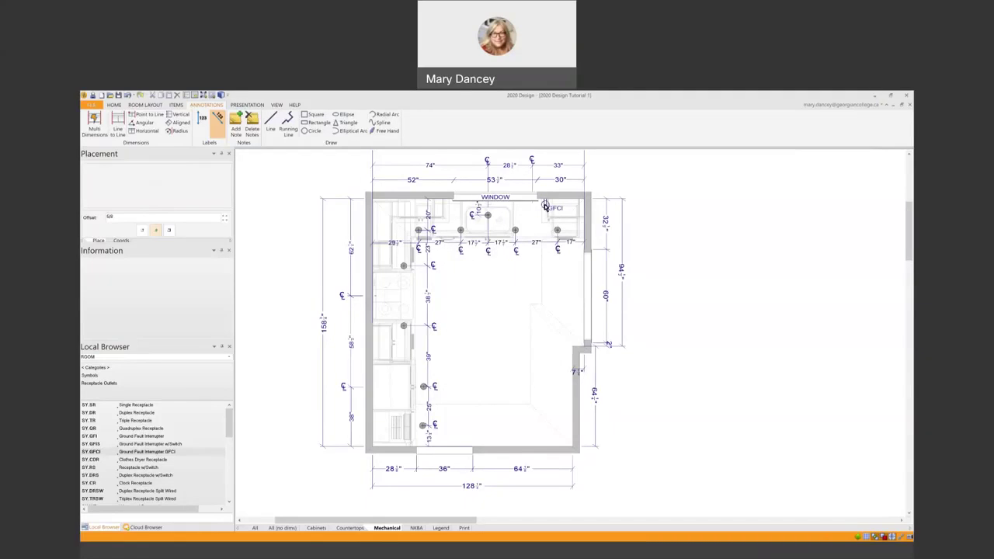
Duplicate the labelled GFCI receptacle onto the window wall just left of the window.
{"action": "right_click", "coordinate": [545, 206]}
{"action": "key", "text": "Escape"}
{"action": "left_click", "coordinate": [546, 205]}
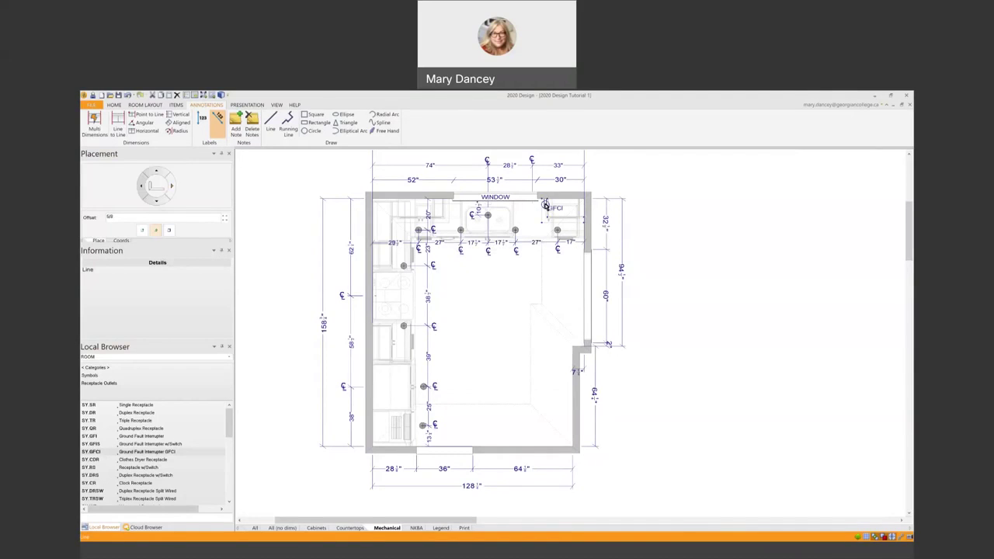
{"action": "left_click", "coordinate": [545, 206]}
{"action": "right_click", "coordinate": [545, 205]}
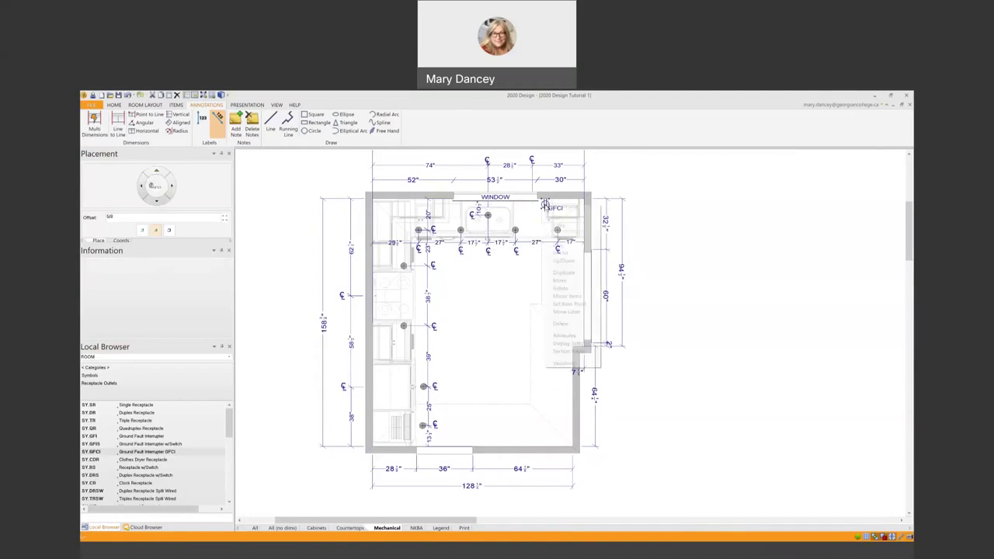
{"action": "left_click", "coordinate": [563, 273]}
{"action": "left_click", "coordinate": [441, 203]}
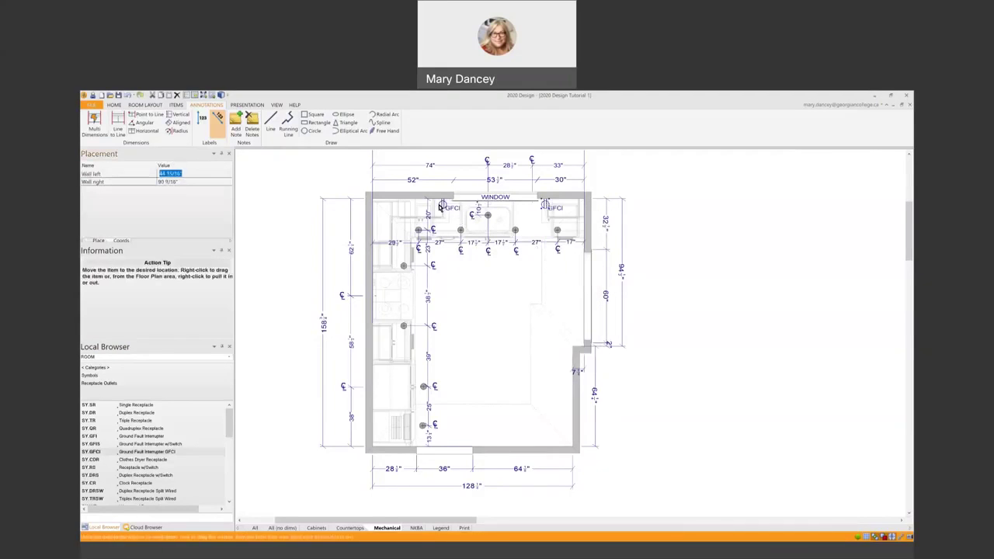
{"action": "left_click", "coordinate": [441, 207]}
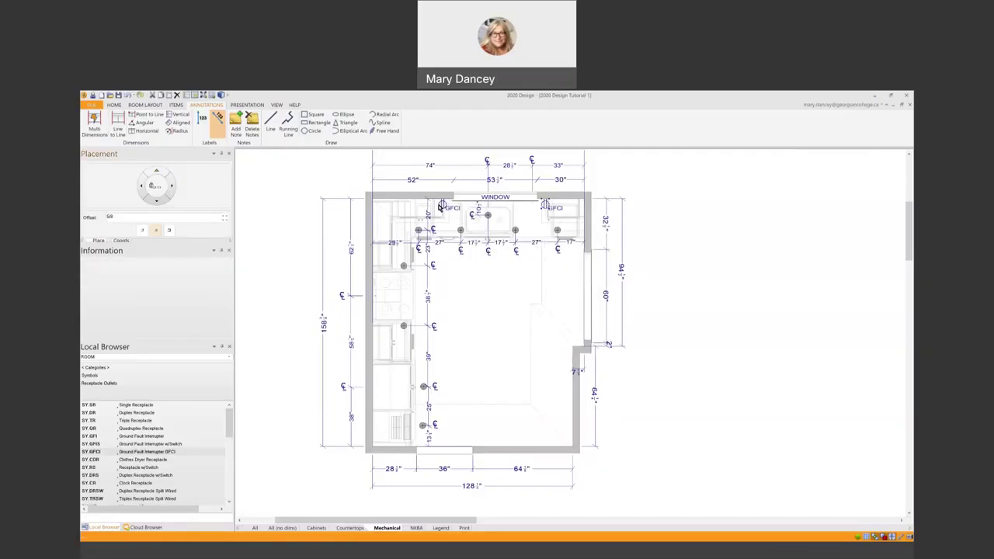
Duplicate the GFCI receptacle onto the left wall, once above and once below the cooktop.
{"action": "right_click", "coordinate": [441, 205]}
{"action": "left_click", "coordinate": [462, 273]}
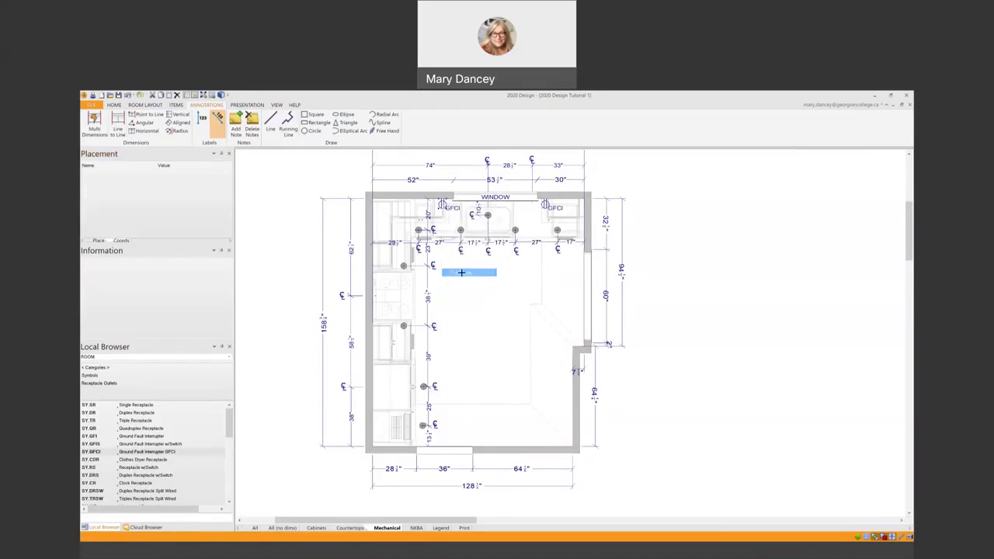
{"action": "left_click", "coordinate": [378, 264]}
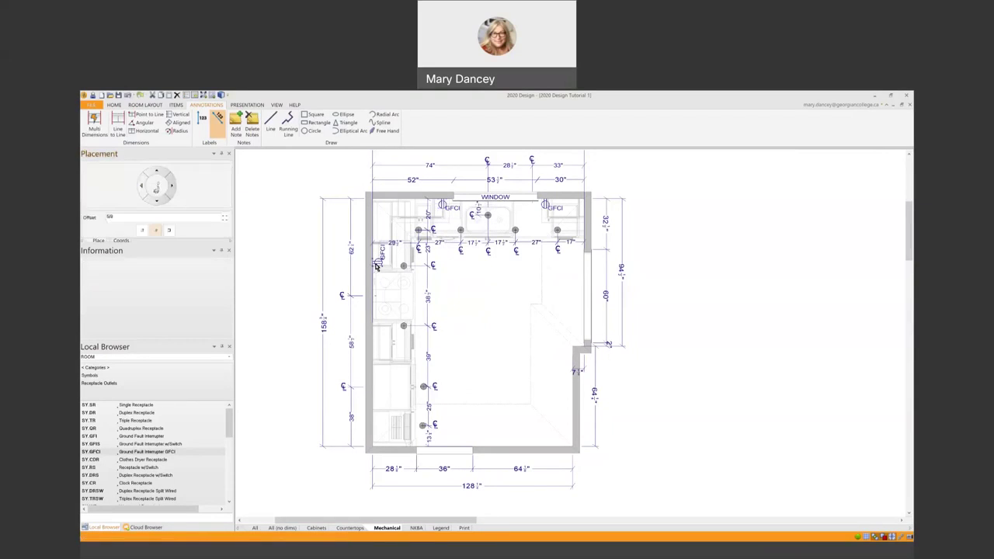
{"action": "right_click", "coordinate": [376, 264]}
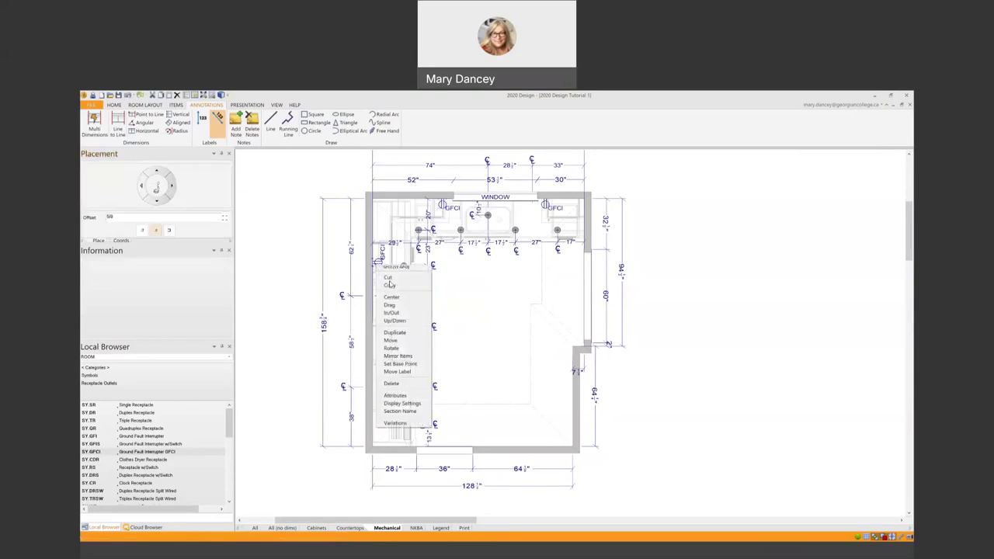
{"action": "left_click", "coordinate": [416, 334]}
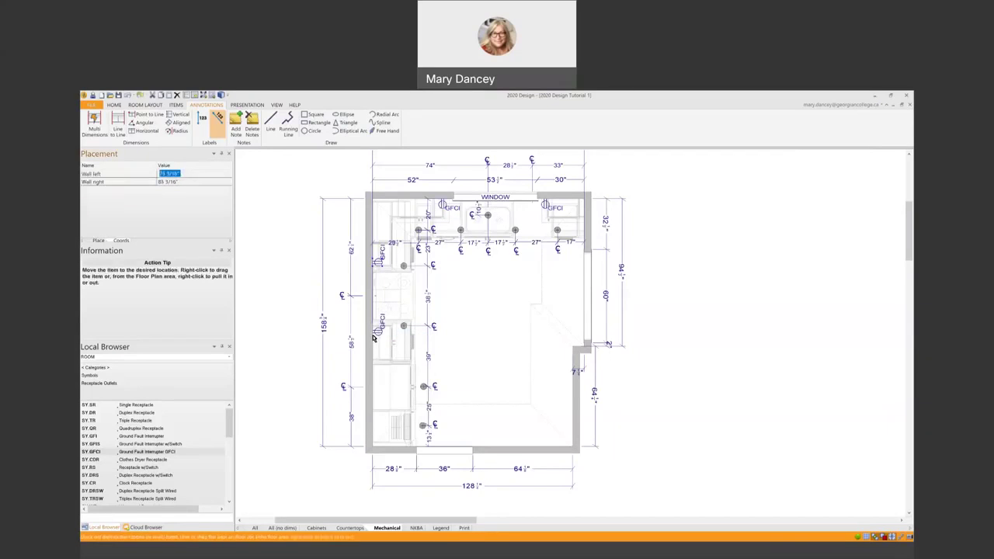
{"action": "left_click", "coordinate": [377, 329]}
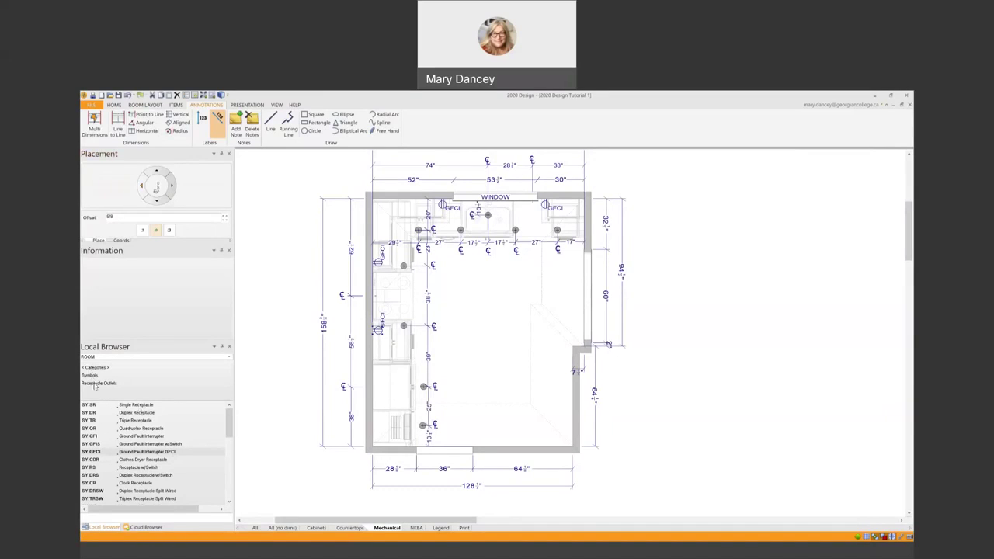
Place a 3-Way Dimmer Switch symbol (SY.TWDS) from the switch outlet symbols on the lower wall, just right of the 36" opening.
{"action": "left_click", "coordinate": [90, 376]}
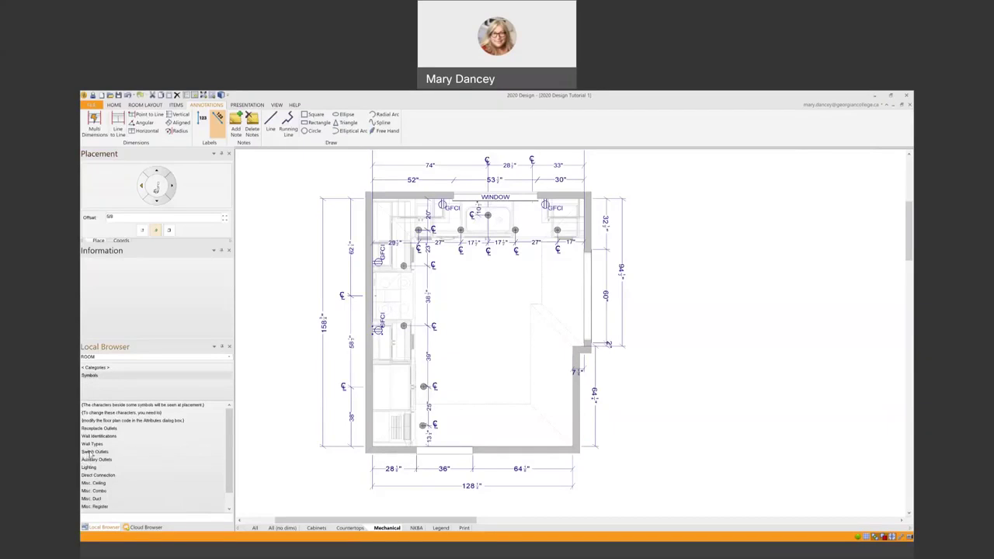
{"action": "double_click", "coordinate": [98, 452]}
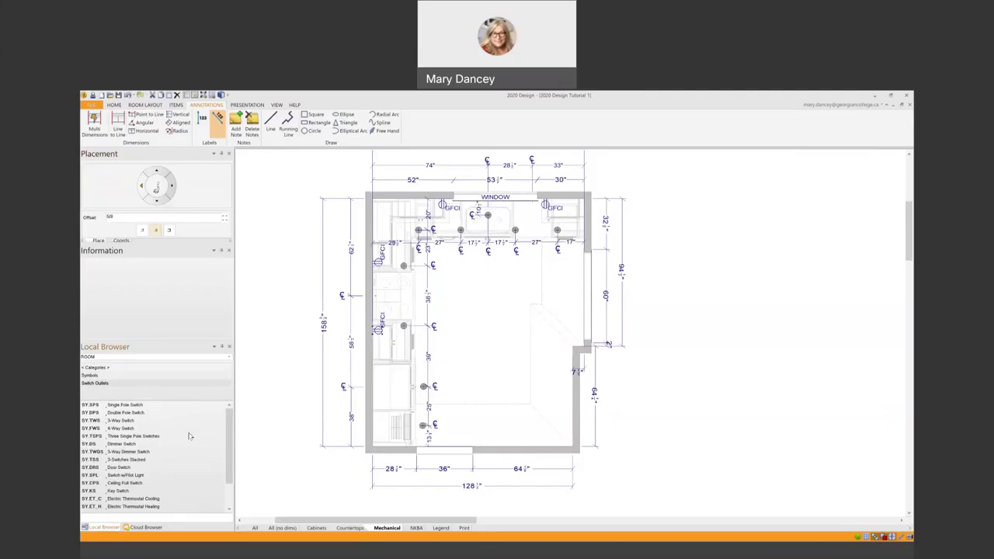
{"action": "scroll", "coordinate": [189, 437], "scroll_direction": "down", "scroll_amount": 1}
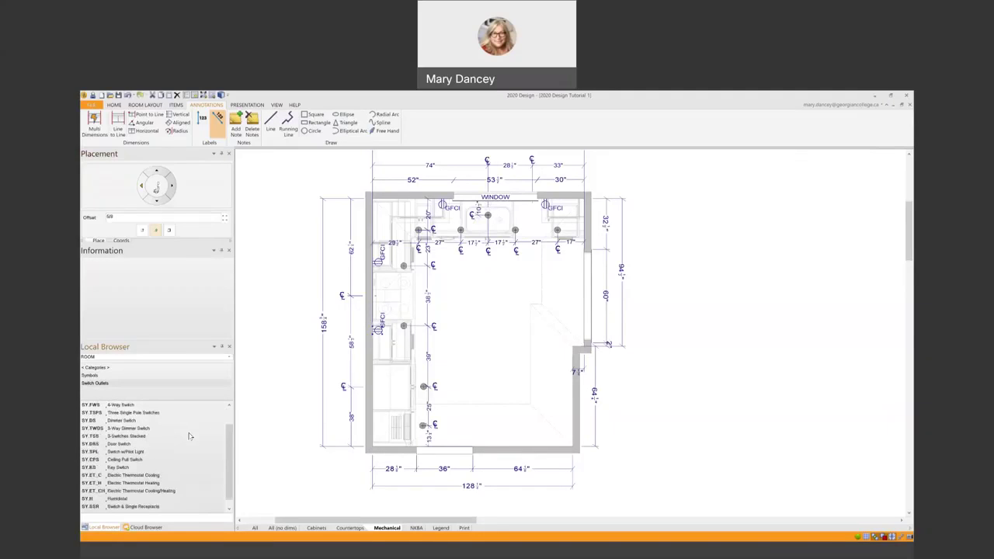
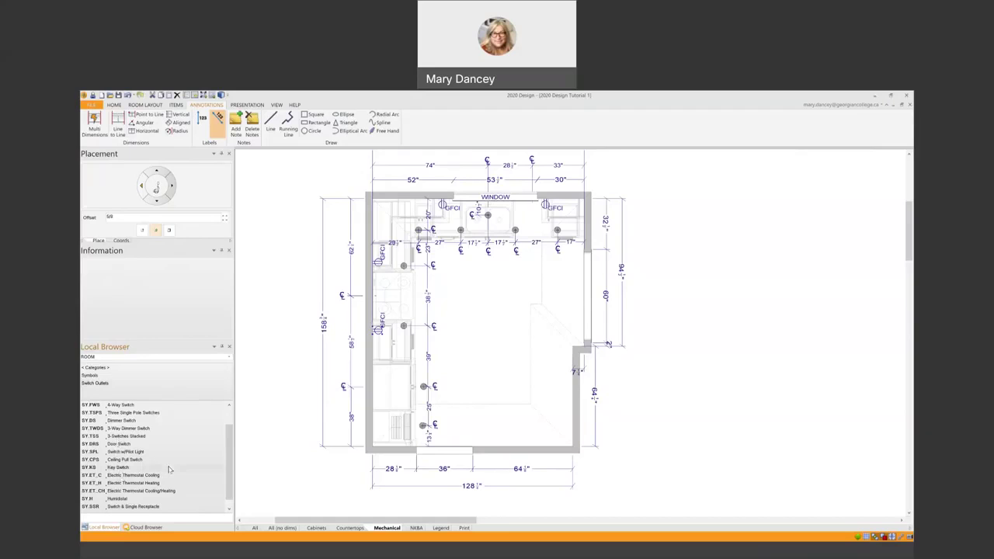
{"action": "left_click", "coordinate": [109, 429]}
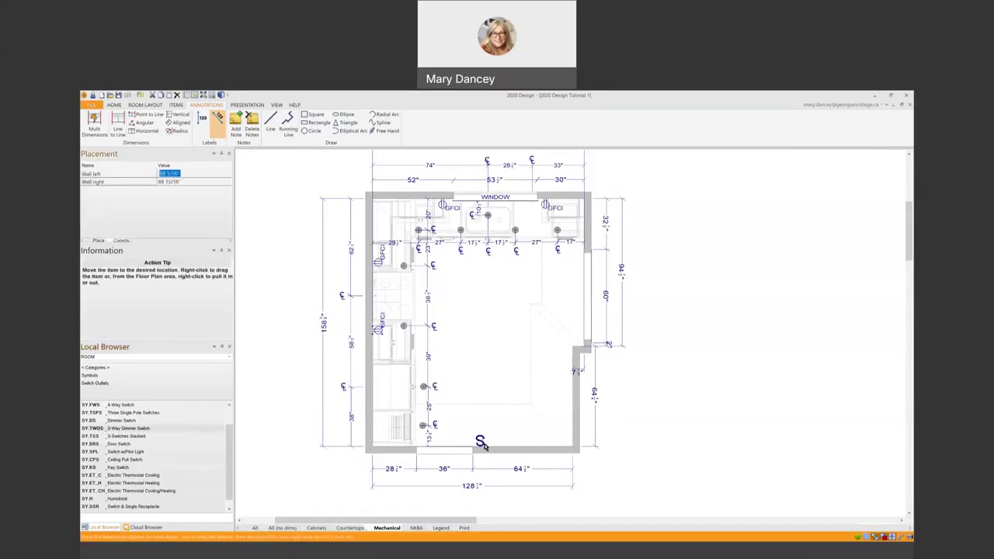
{"action": "left_click", "coordinate": [479, 441]}
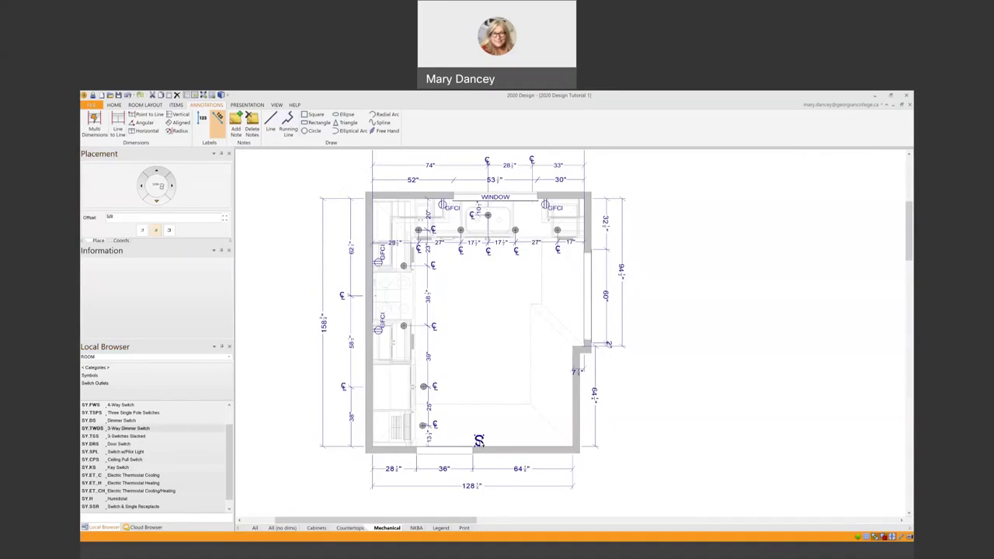
Turn on the label display for the 3-way dimmer switch on the lower wall.
{"action": "right_click", "coordinate": [480, 441]}
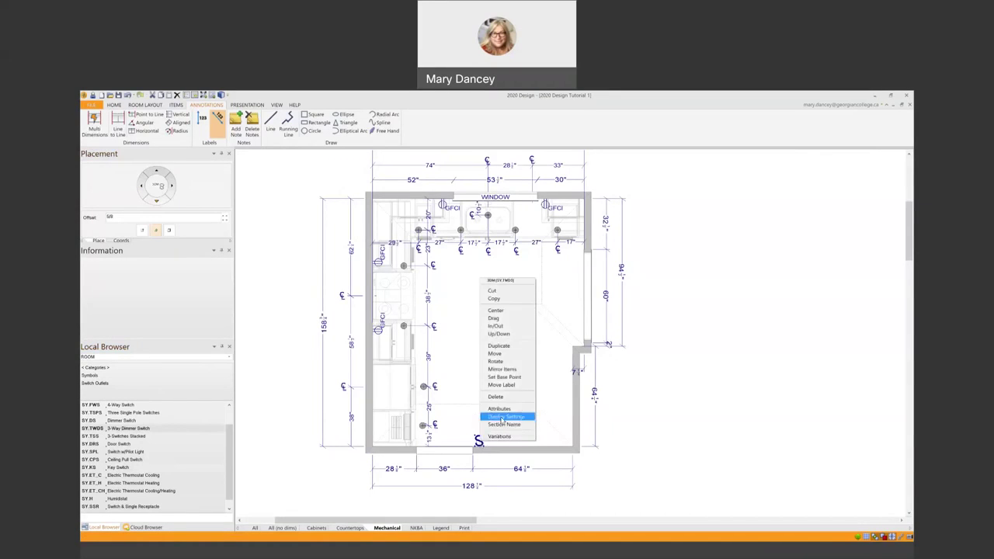
{"action": "left_click", "coordinate": [502, 418]}
{"action": "left_click", "coordinate": [451, 313]}
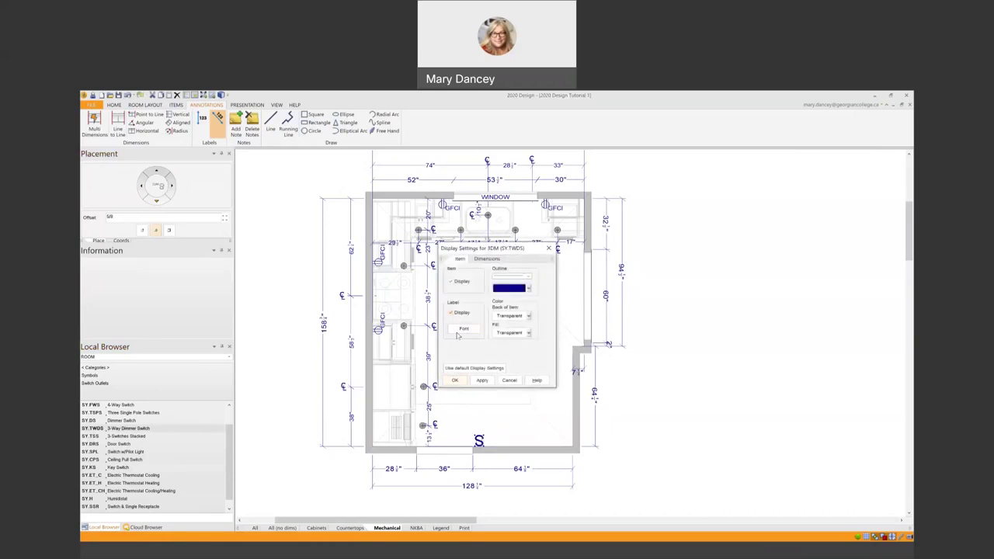
{"action": "left_click", "coordinate": [456, 380]}
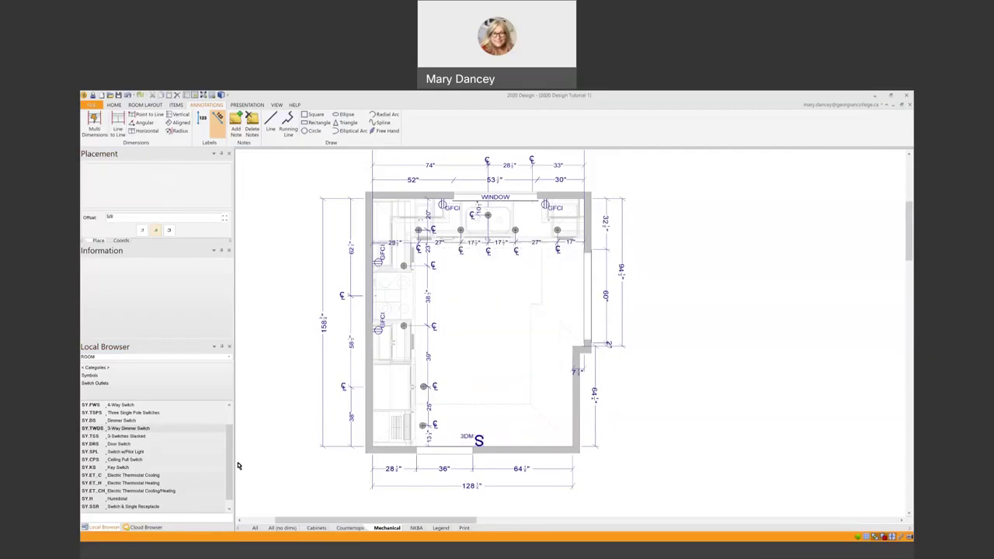
Place a second 3-Way Dimmer Switch symbol (SY.TWDS) on the window wall, between the window and the GFCI receptacle right of it.
{"action": "left_click", "coordinate": [115, 430]}
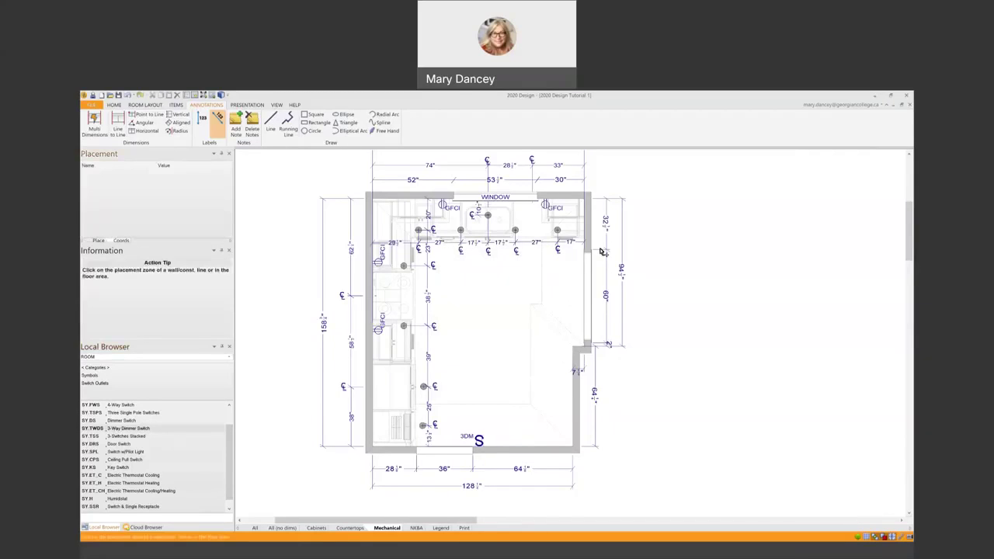
{"action": "left_click", "coordinate": [538, 204]}
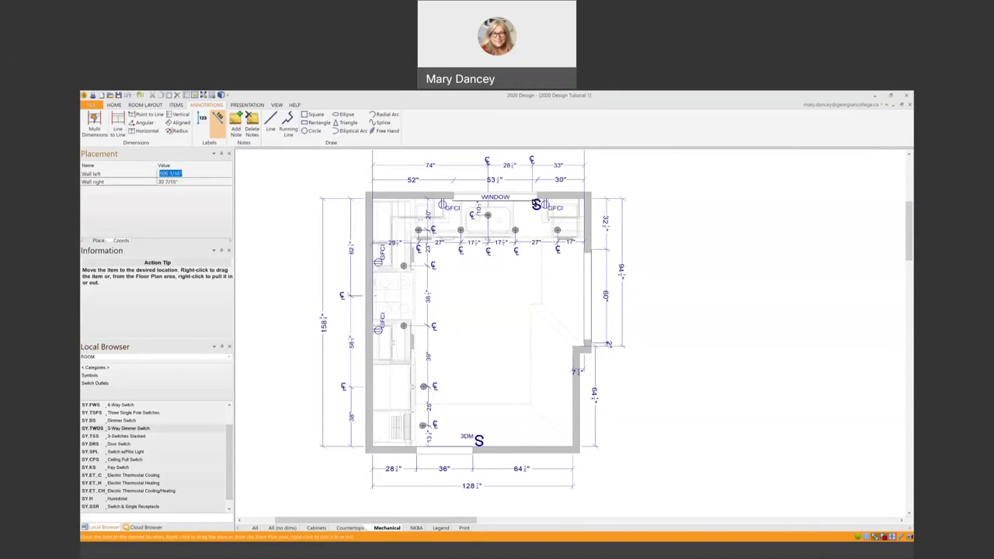
{"action": "left_click", "coordinate": [536, 204]}
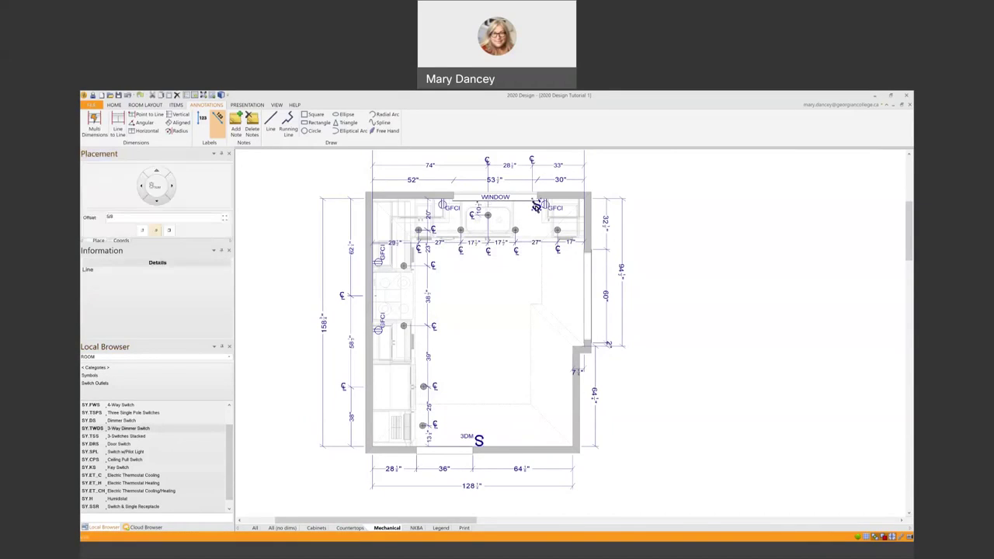
Turn on the label display for the 3-way dimmer switch on the window wall.
{"action": "right_click", "coordinate": [536, 206]}
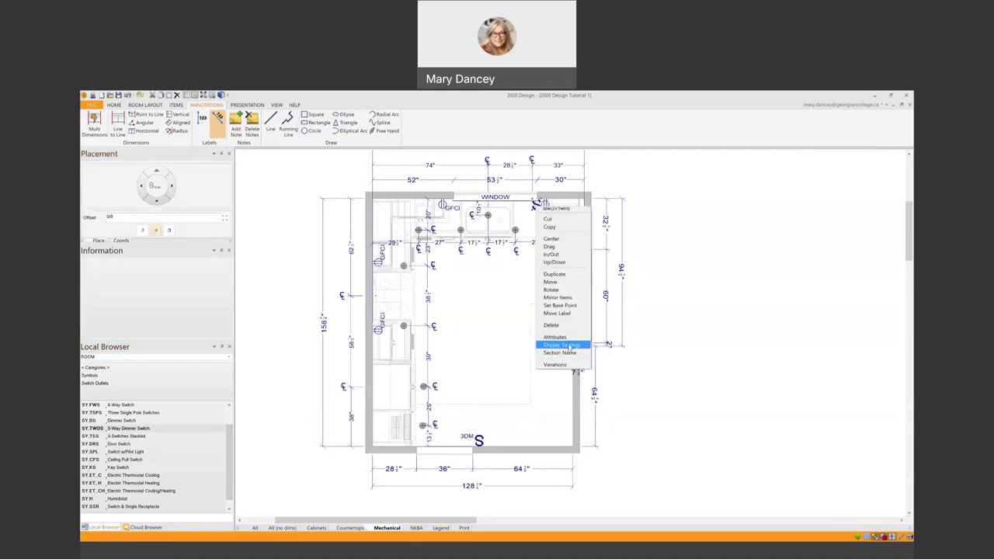
{"action": "left_click", "coordinate": [571, 345]}
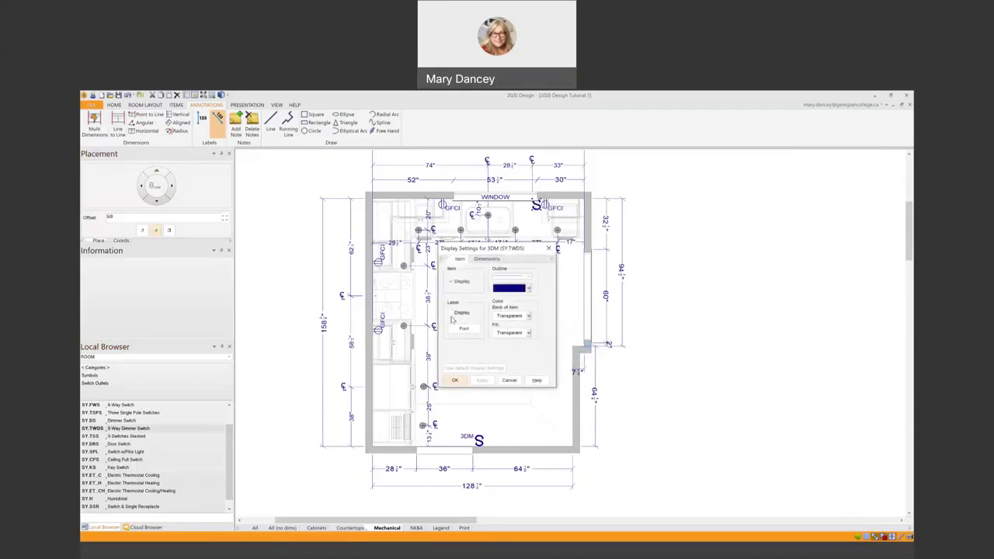
{"action": "left_click", "coordinate": [457, 381]}
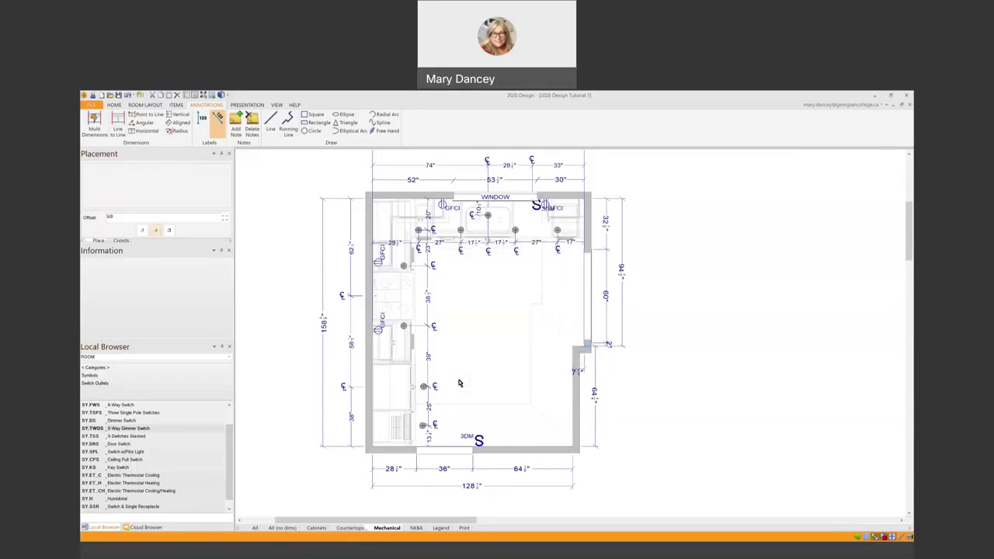
{"action": "left_click", "coordinate": [547, 204]}
{"action": "left_click", "coordinate": [546, 204]}
Place a Dimmer Switch symbol (SY.DS) on the window wall, directly left of the 3-way dimmer switch.
{"action": "left_click", "coordinate": [122, 420]}
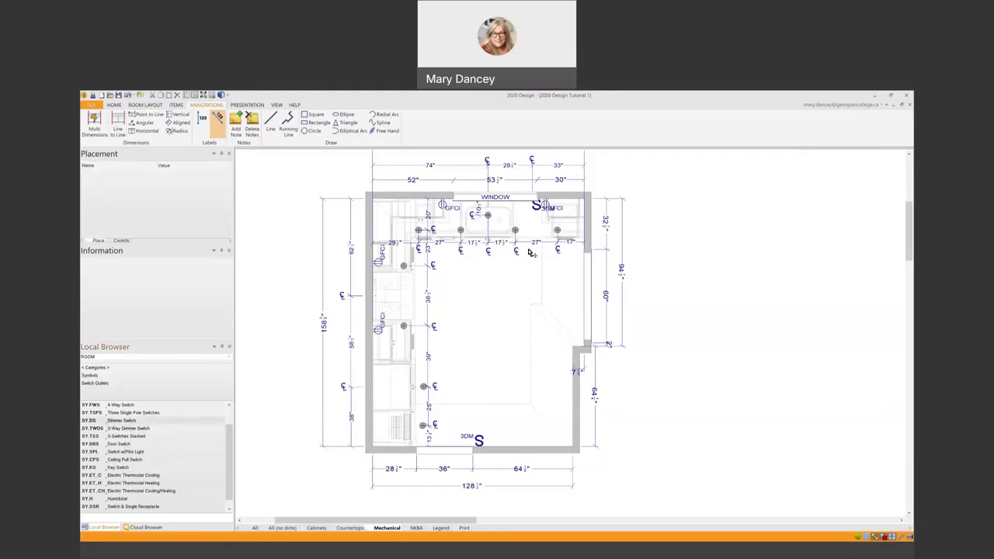
{"action": "left_click", "coordinate": [526, 208]}
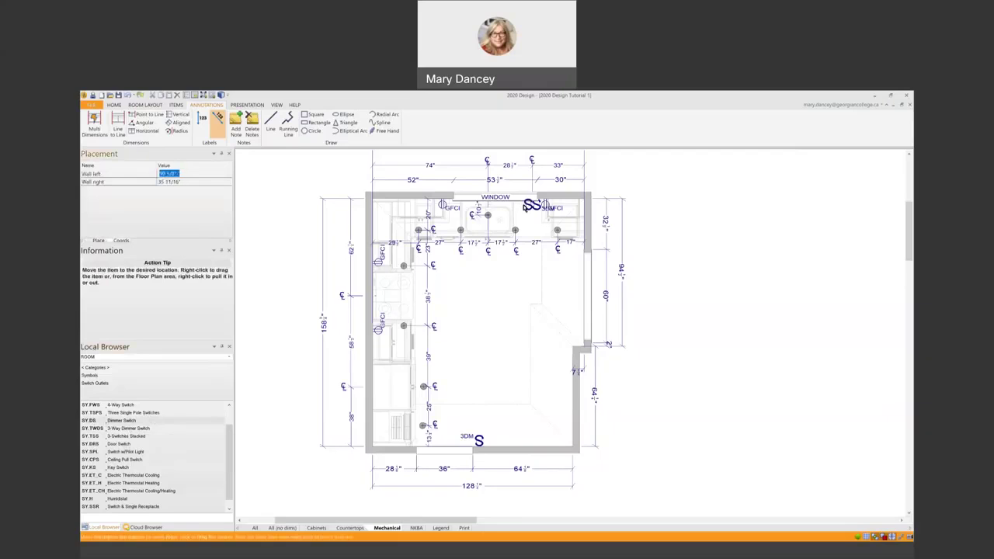
{"action": "left_click", "coordinate": [527, 208]}
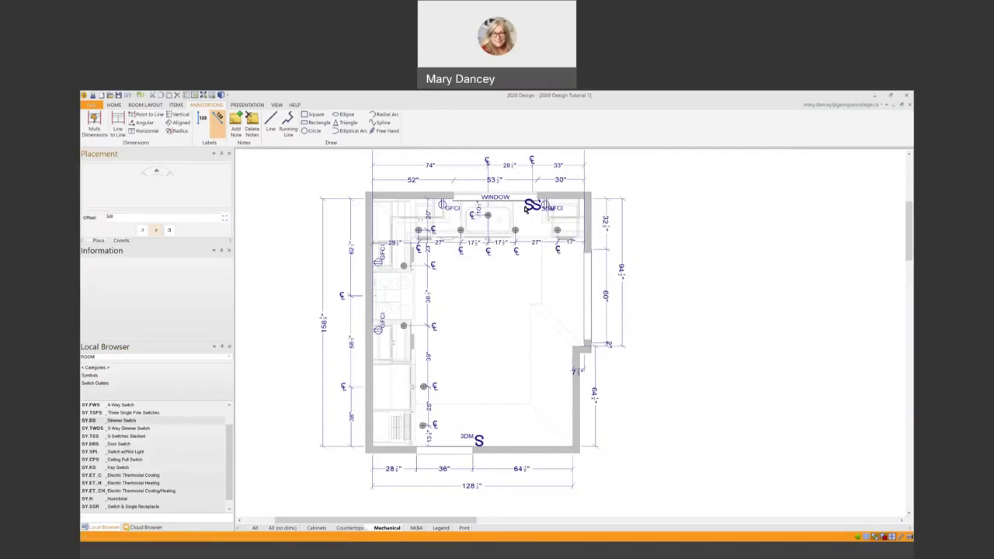
{"action": "left_click", "coordinate": [769, 317]}
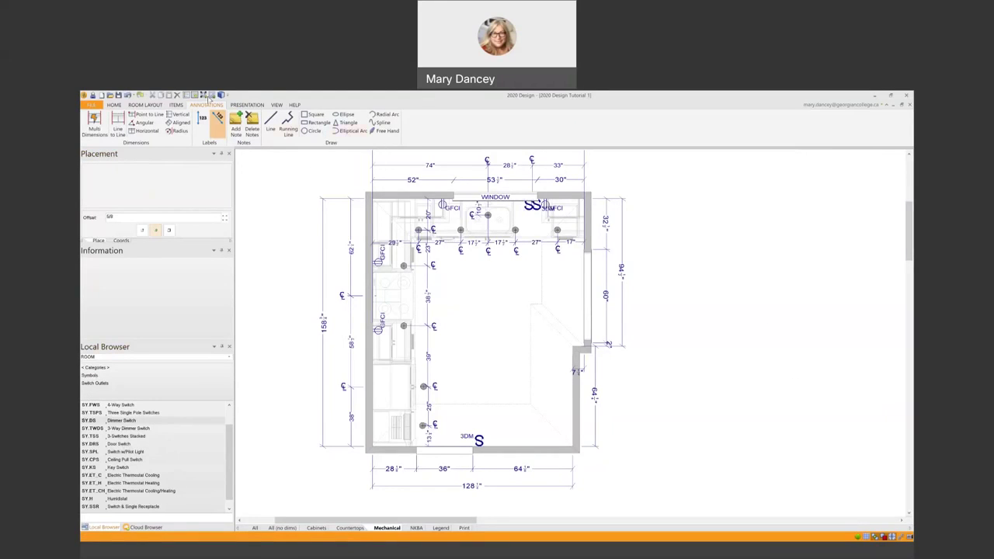
Draw an elliptical arc from the 3-way dimmer switch on the lower wall to the lowest recessed light along the left wall.
{"action": "left_click", "coordinate": [344, 131]}
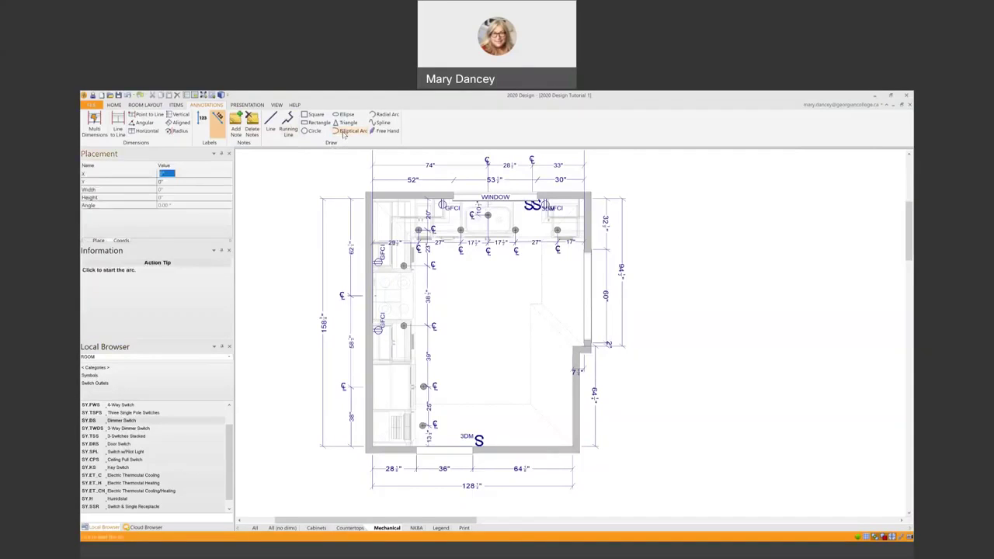
{"action": "left_click", "coordinate": [479, 437]}
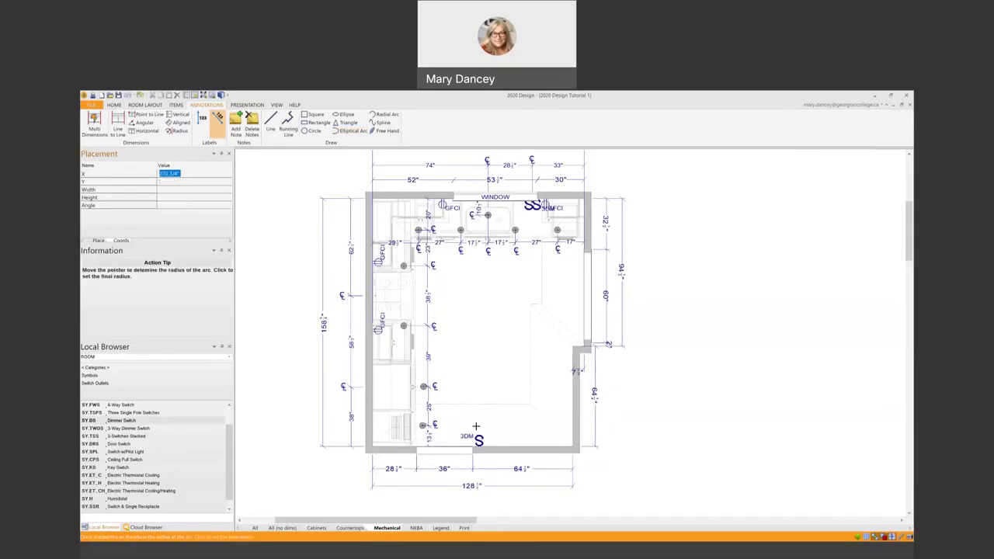
{"action": "left_click", "coordinate": [422, 425]}
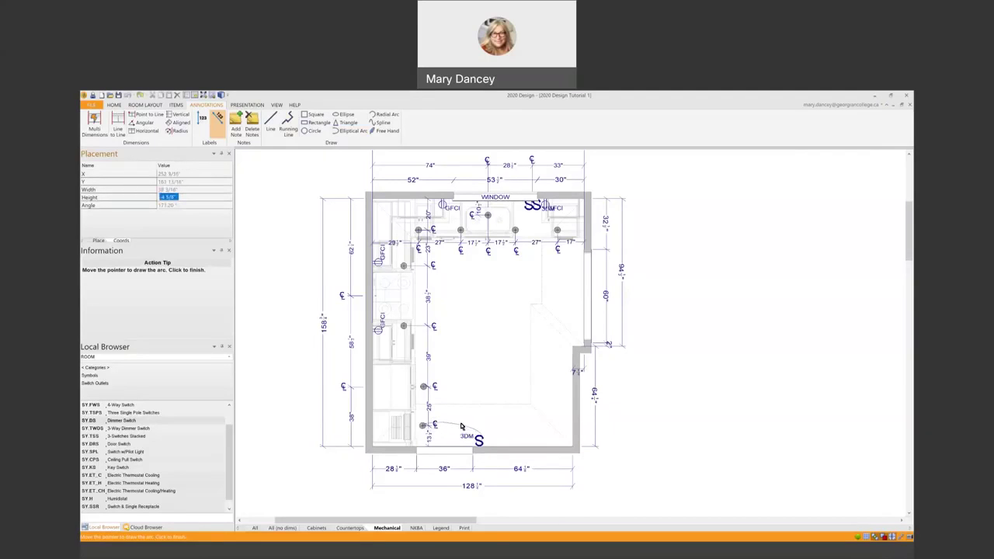
{"action": "left_click", "coordinate": [460, 426]}
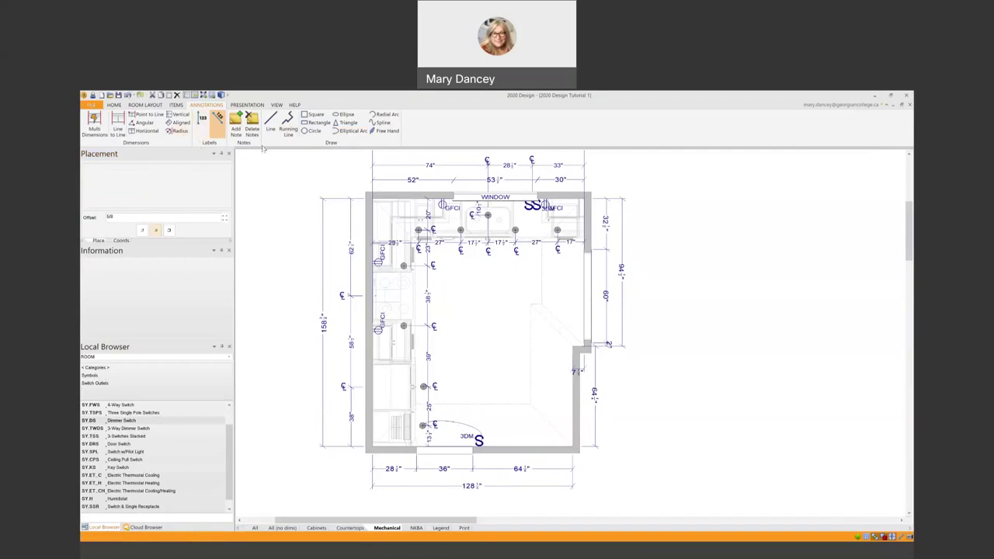
Draw elliptical arcs linking the lowest left-wall recessed light to the next one up, and that one to the light just below the cooktop.
{"action": "left_click", "coordinate": [347, 131]}
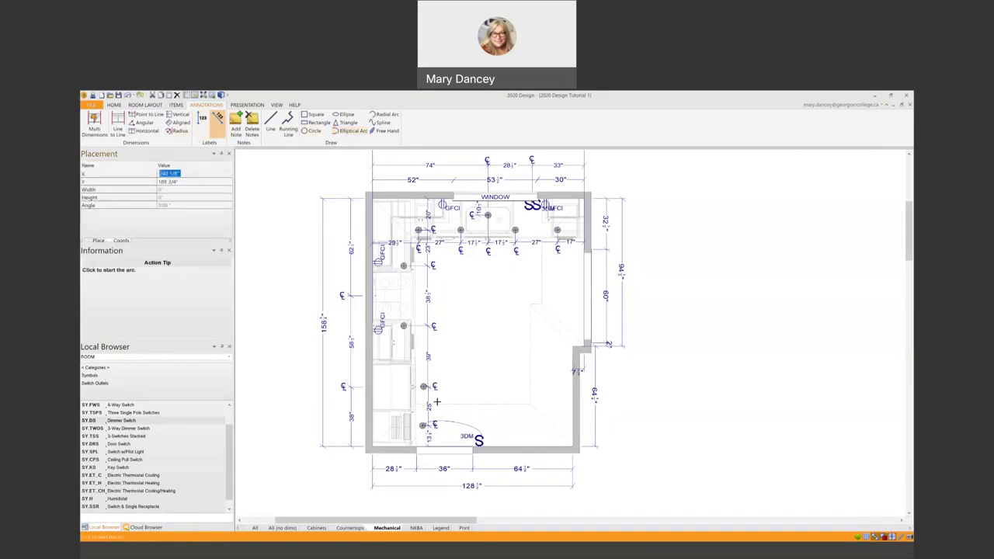
{"action": "left_click", "coordinate": [423, 426]}
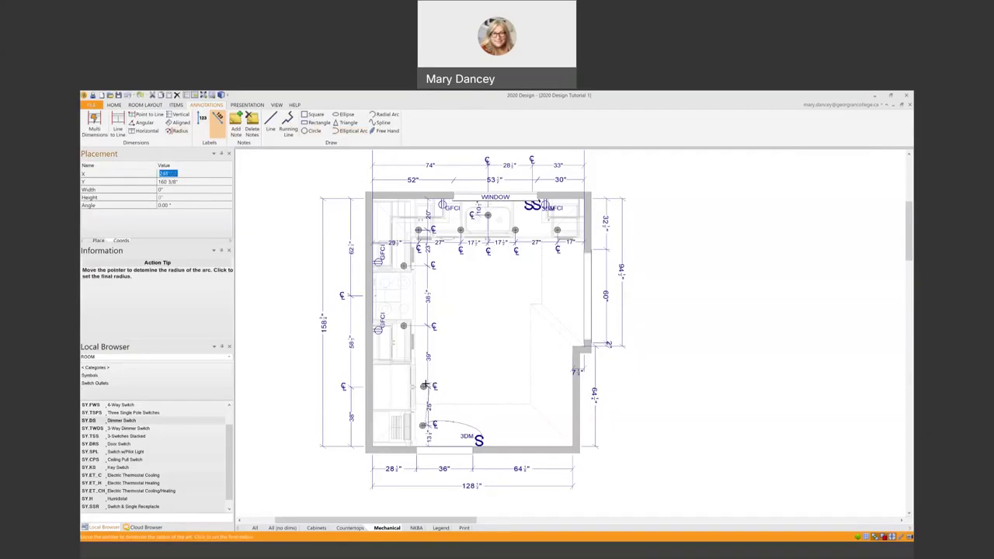
{"action": "left_click", "coordinate": [424, 386]}
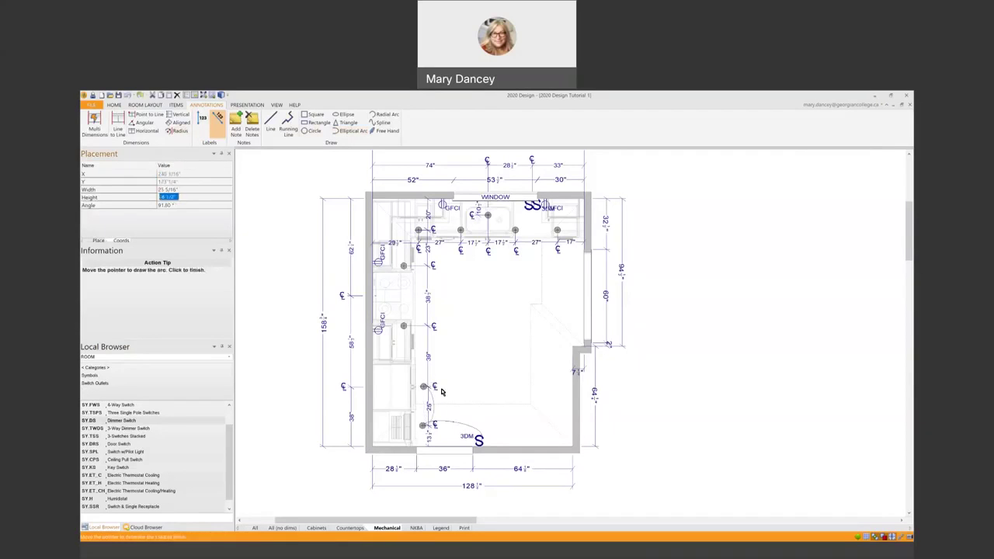
{"action": "left_click", "coordinate": [439, 394]}
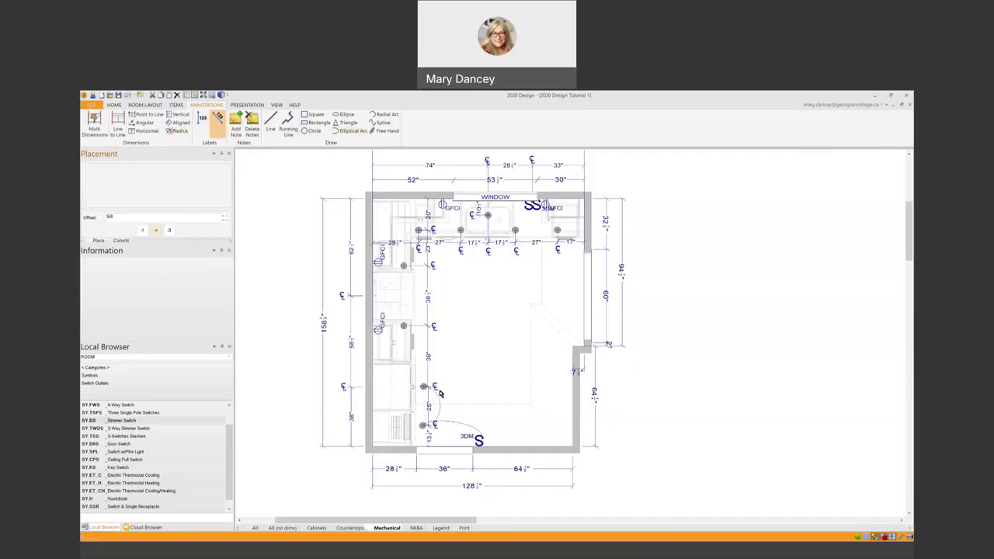
{"action": "left_click", "coordinate": [343, 130]}
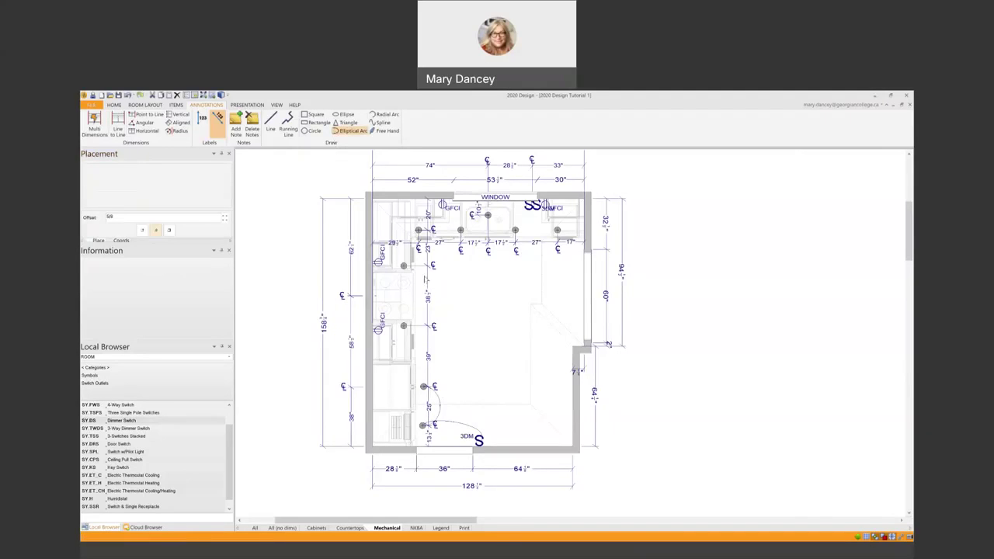
{"action": "left_click", "coordinate": [423, 386]}
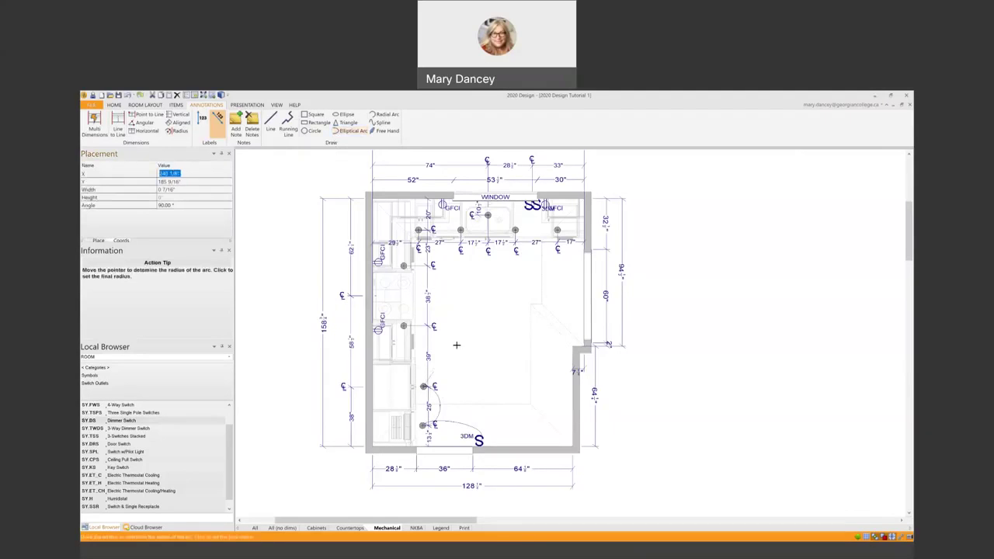
{"action": "left_click", "coordinate": [419, 326]}
{"action": "left_click", "coordinate": [437, 331]}
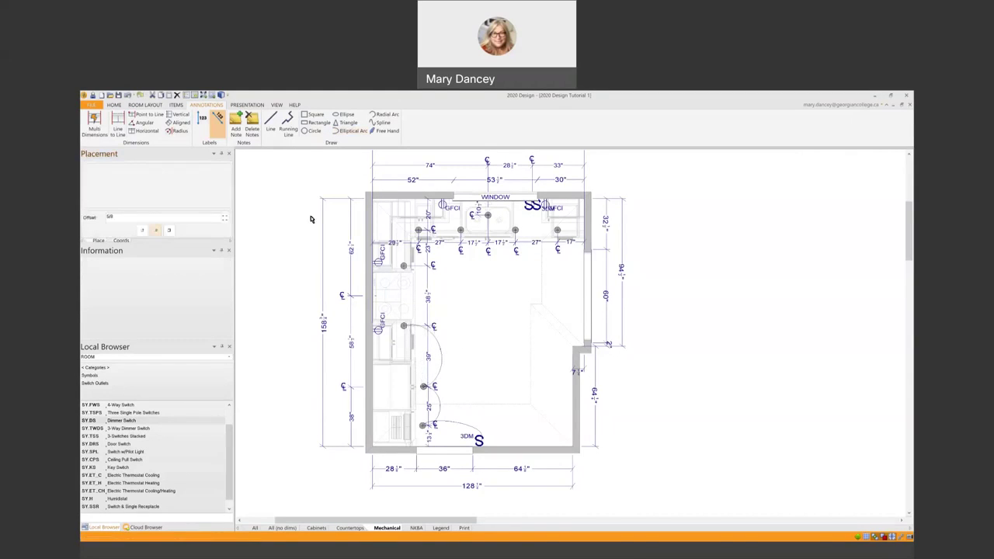
Draw elliptical arcs linking the recessed light below the cooktop to the one above it, and that one to the upper-left corner light.
{"action": "left_click", "coordinate": [342, 130]}
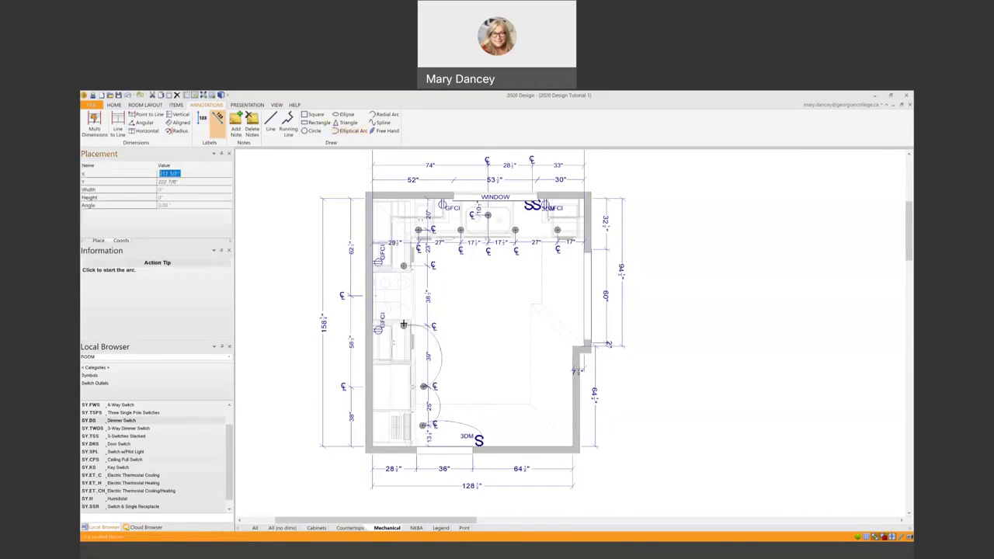
{"action": "left_click", "coordinate": [404, 267]}
{"action": "left_click", "coordinate": [404, 267]}
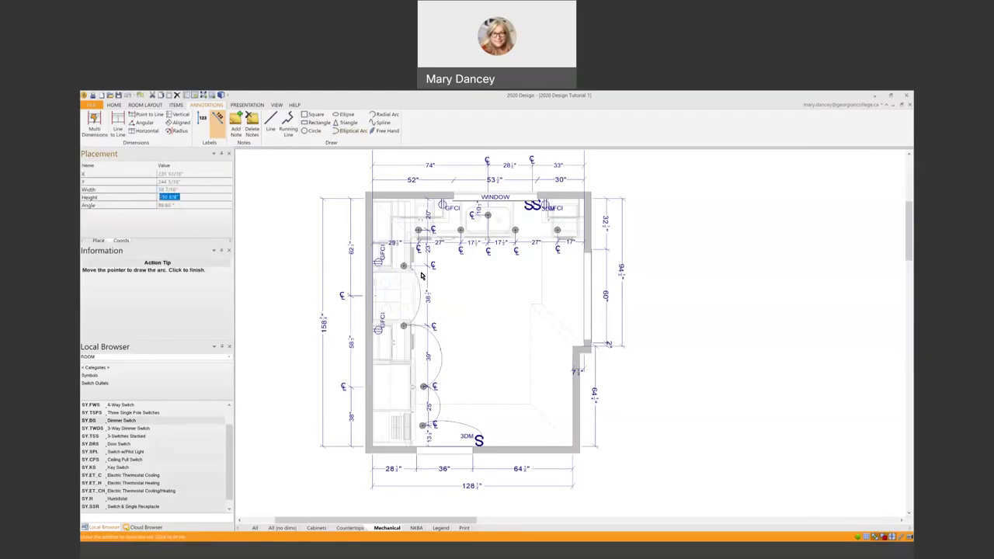
{"action": "left_click", "coordinate": [422, 276]}
{"action": "left_click", "coordinate": [353, 130]}
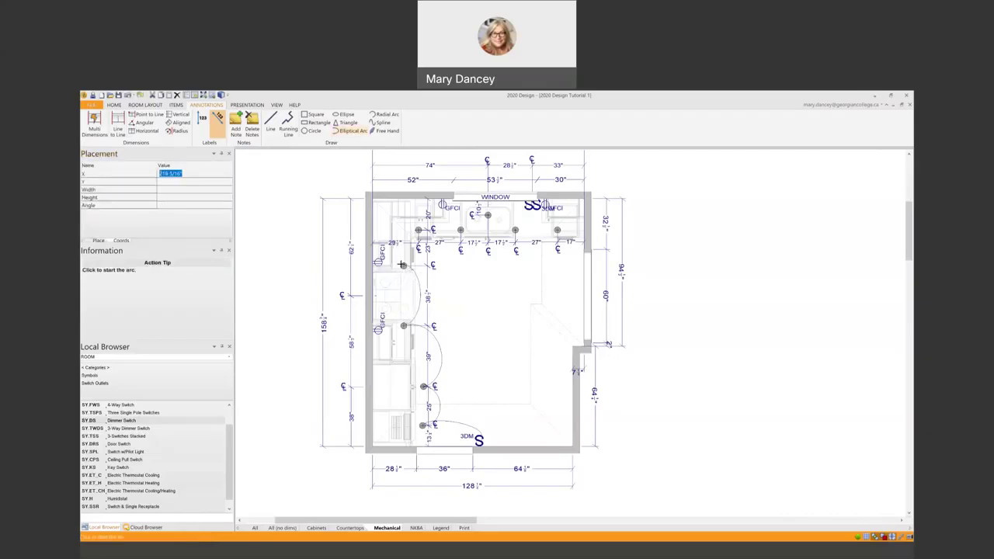
{"action": "left_click", "coordinate": [419, 232]}
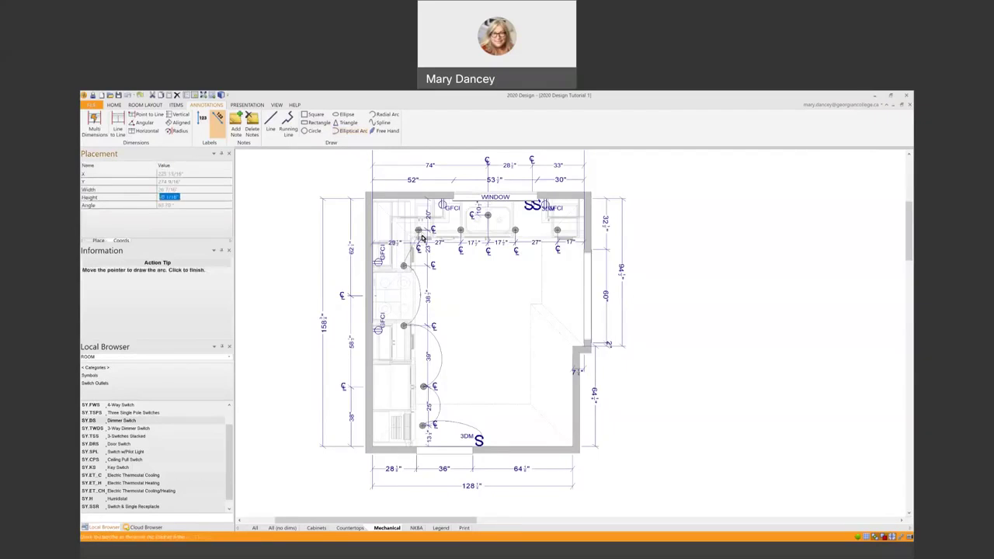
{"action": "left_click", "coordinate": [425, 246]}
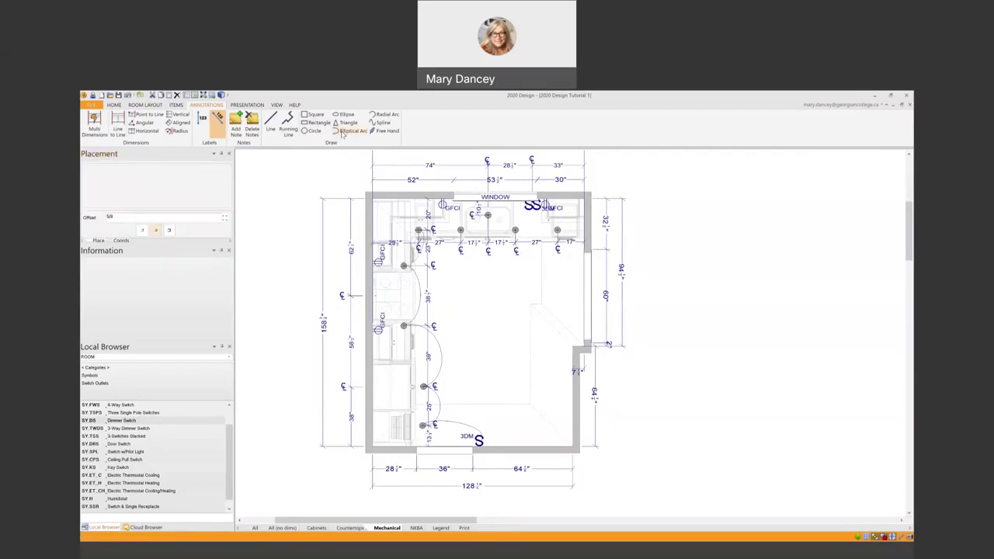
Draw elliptical arcs linking the upper-left corner light to the light left of the sink, and that one to the light right of the sink.
{"action": "left_click", "coordinate": [418, 231]}
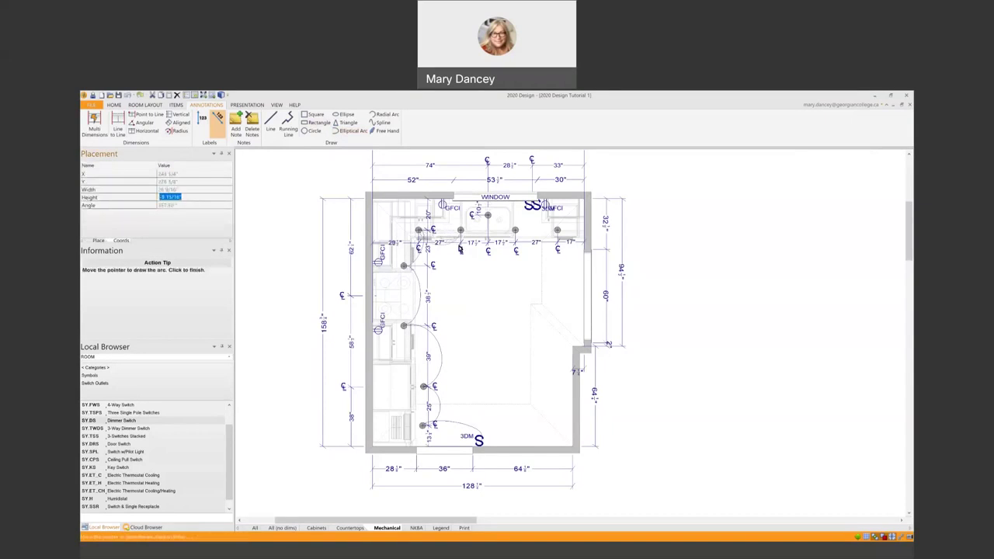
{"action": "left_click", "coordinate": [461, 246]}
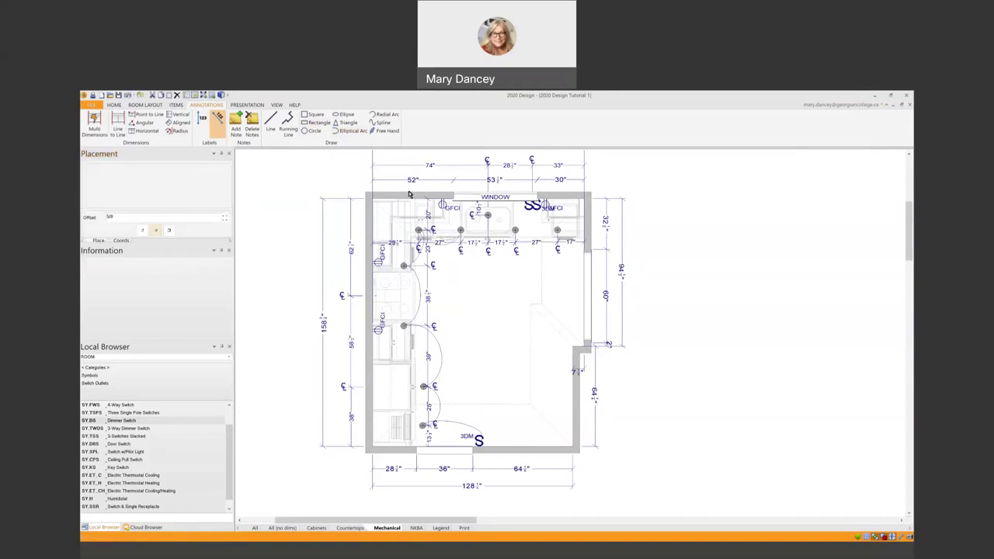
{"action": "left_click", "coordinate": [352, 130]}
{"action": "left_click", "coordinate": [460, 230]}
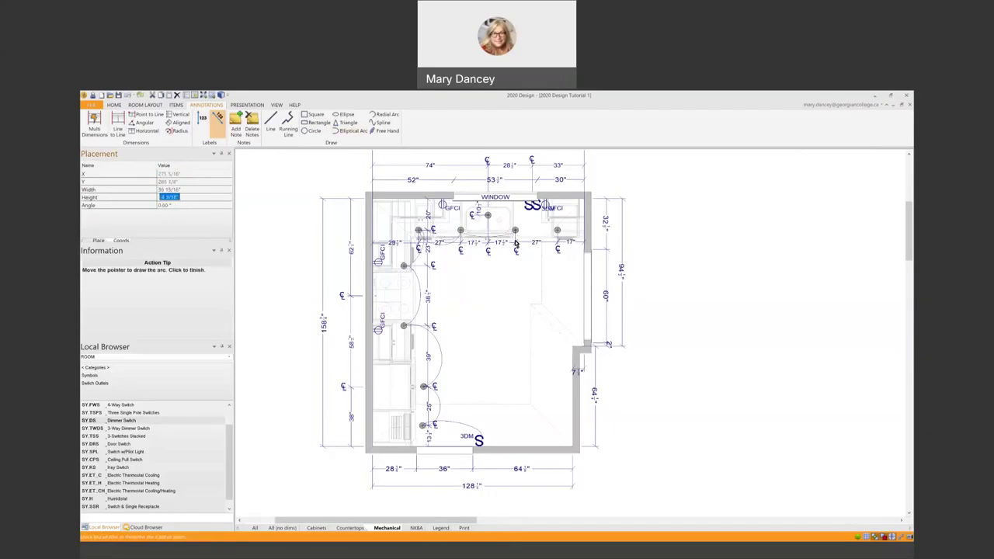
{"action": "left_click", "coordinate": [515, 242]}
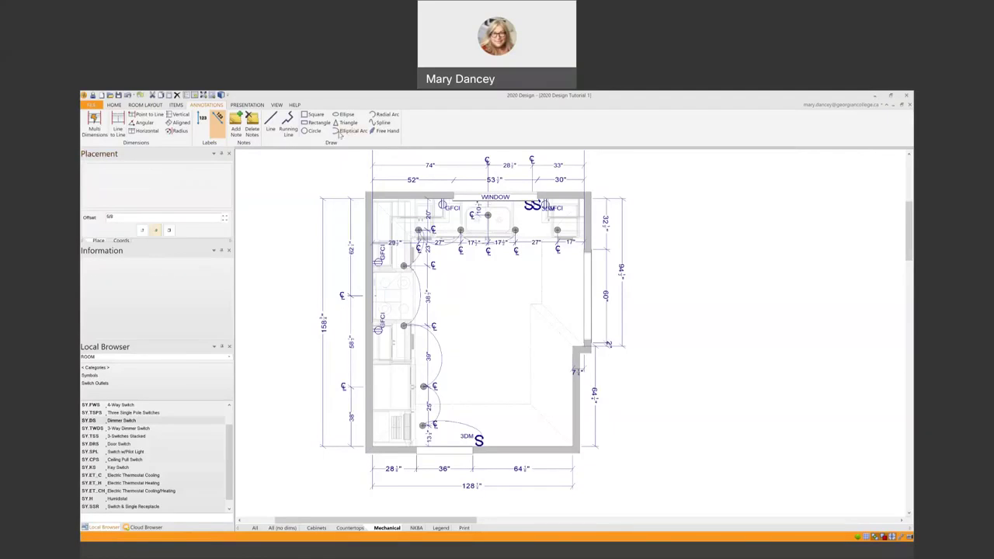
Draw elliptical arcs linking the light right of the sink to the far-right recessed light, and that one to the 3-way dimmer switch on the window wall.
{"action": "left_click", "coordinate": [349, 130]}
{"action": "left_click", "coordinate": [515, 233]}
{"action": "left_click", "coordinate": [556, 232]}
{"action": "left_click", "coordinate": [560, 244]}
{"action": "left_click", "coordinate": [345, 130]}
{"action": "left_click", "coordinate": [557, 230]}
{"action": "left_click", "coordinate": [538, 207]}
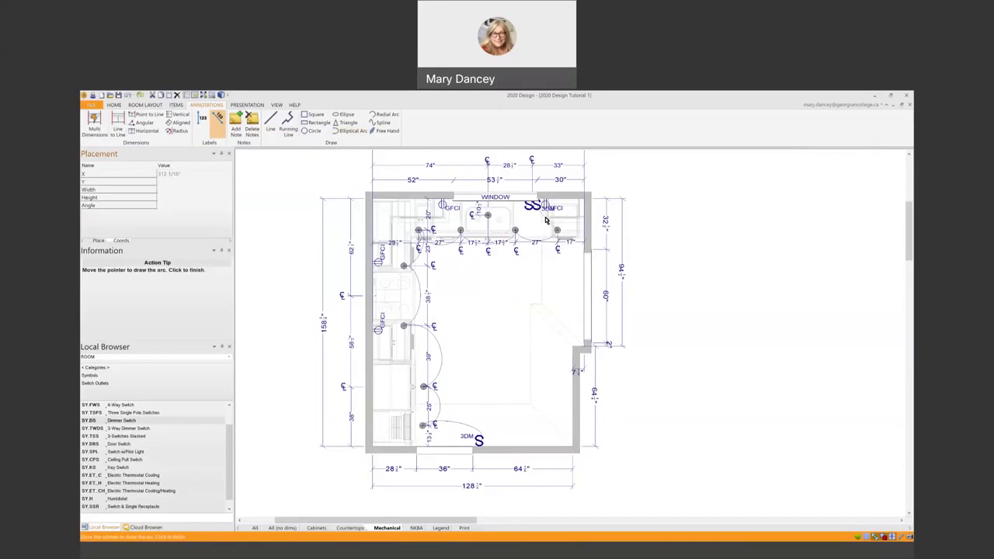
{"action": "left_click", "coordinate": [556, 223]}
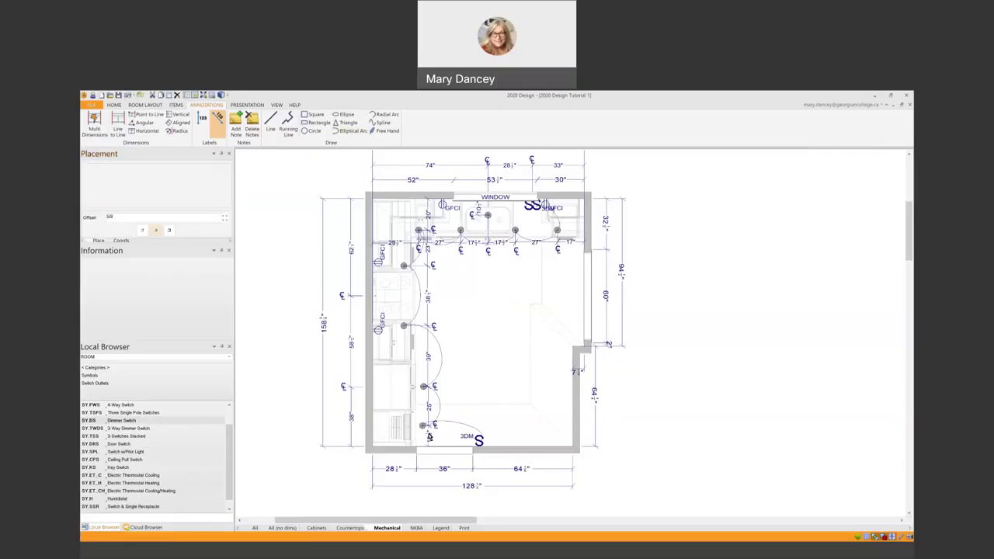
Reduce the bulge of the arc linking the two lowest left-wall lights and shift its lower endpoint.
{"action": "scroll", "coordinate": [429, 437], "scroll_direction": "up", "scroll_amount": 6}
{"action": "scroll", "coordinate": [421, 427], "scroll_direction": "up", "scroll_amount": 2}
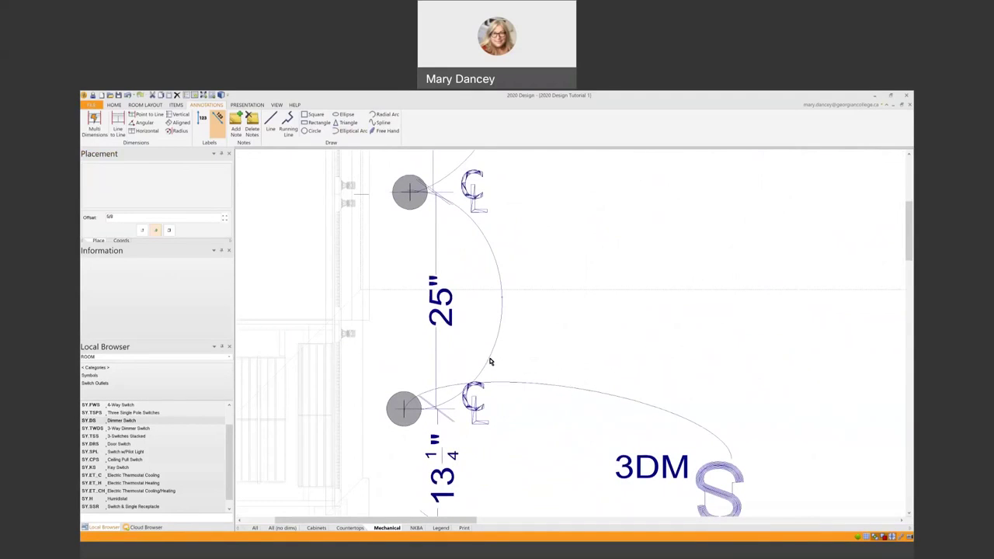
{"action": "left_click_drag", "start_coordinate": [488, 358], "coordinate": [470, 352]}
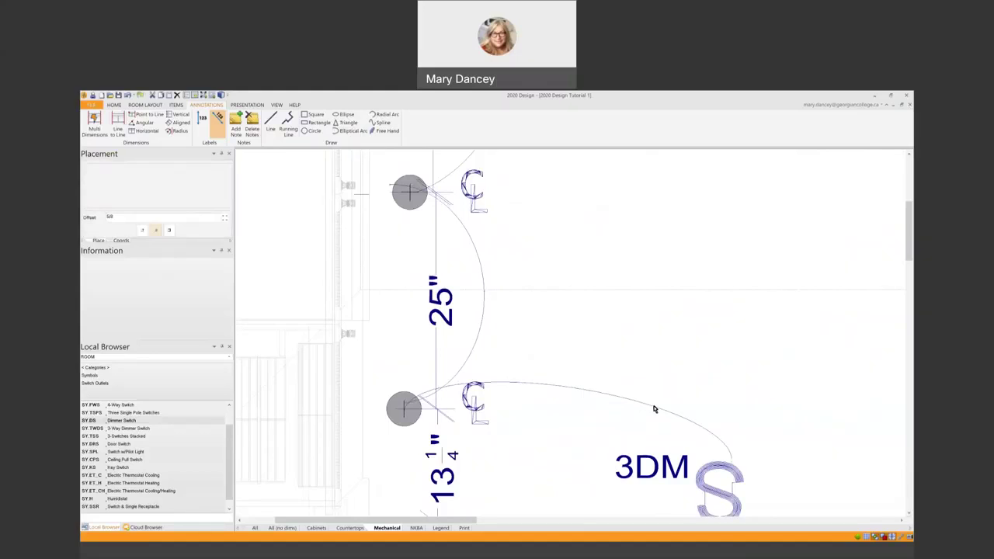
{"action": "left_click_drag", "start_coordinate": [546, 388], "coordinate": [543, 391]}
{"action": "left_click", "coordinate": [349, 123]}
{"action": "left_click_drag", "start_coordinate": [528, 388], "coordinate": [524, 377]}
{"action": "left_click_drag", "start_coordinate": [403, 412], "coordinate": [394, 357]}
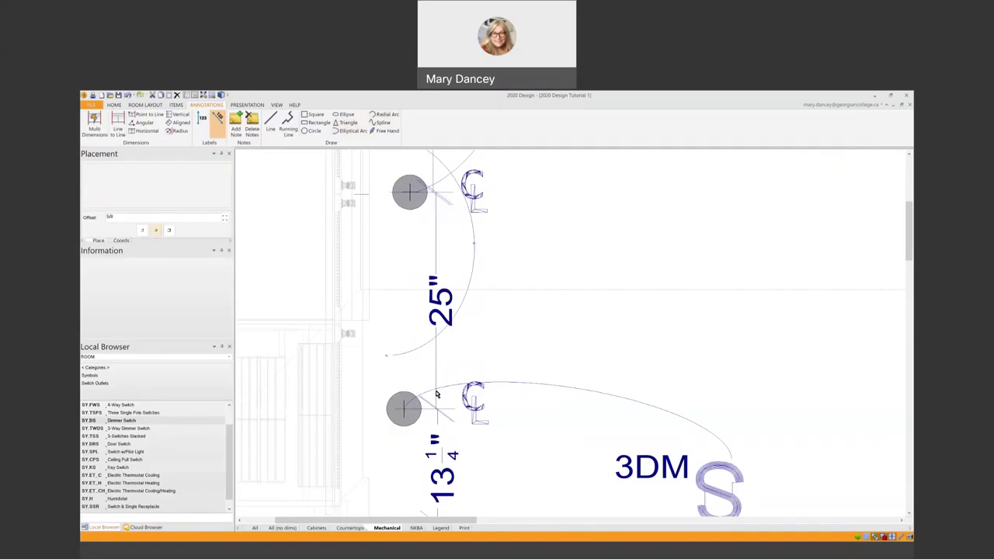
Reshape the arc between the lower wall's 3-way dimmer switch and the lowest left-wall light so it curves slightly higher.
{"action": "left_click", "coordinate": [556, 388]}
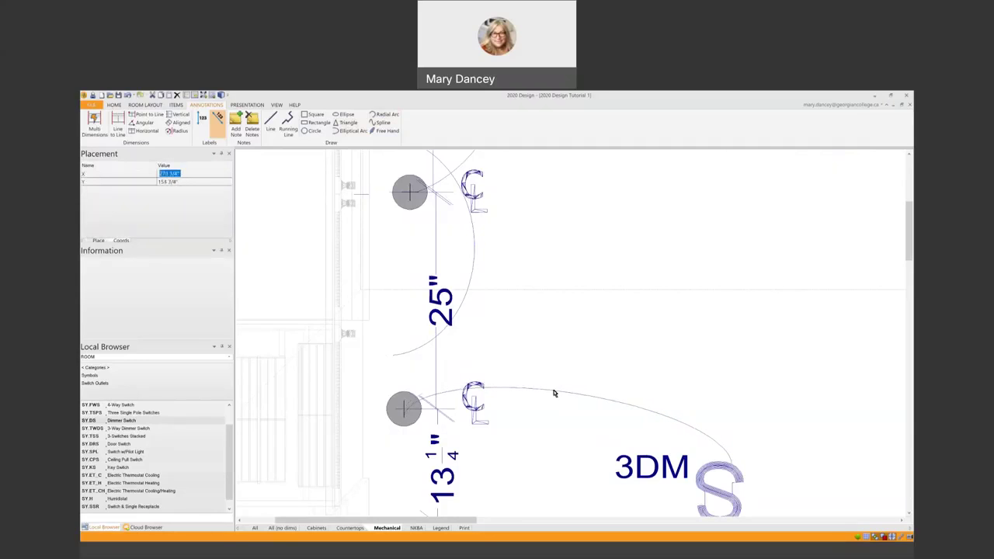
{"action": "left_click", "coordinate": [556, 393]}
{"action": "left_click_drag", "start_coordinate": [577, 394], "coordinate": [583, 382]}
{"action": "left_click", "coordinate": [583, 383]}
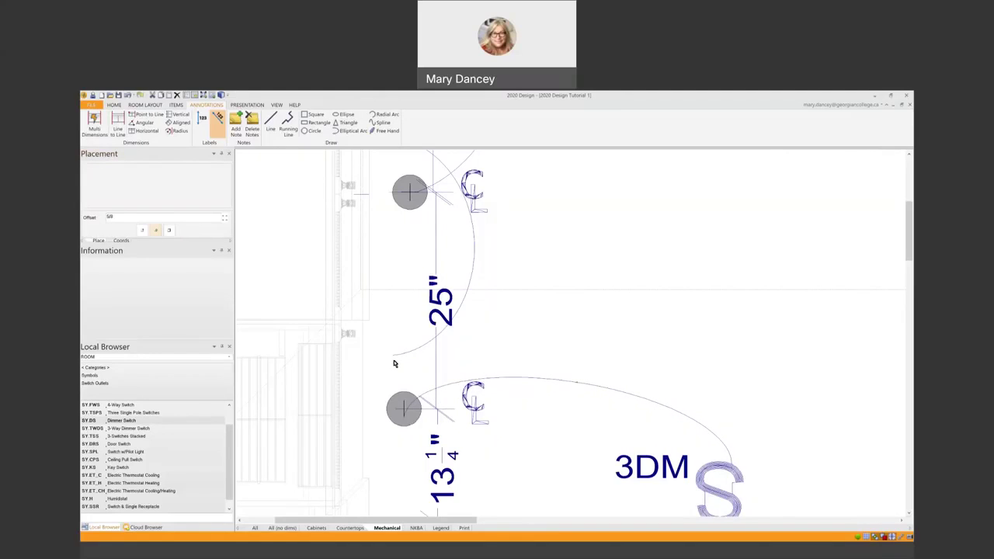
Move the loose ends of the arcs beside the 25" and 39" dimensions onto the centres of the two lowest left-wall recessed lights.
{"action": "left_click_drag", "start_coordinate": [387, 356], "coordinate": [397, 399]}
{"action": "scroll", "coordinate": [478, 327], "scroll_direction": "down", "scroll_amount": 1}
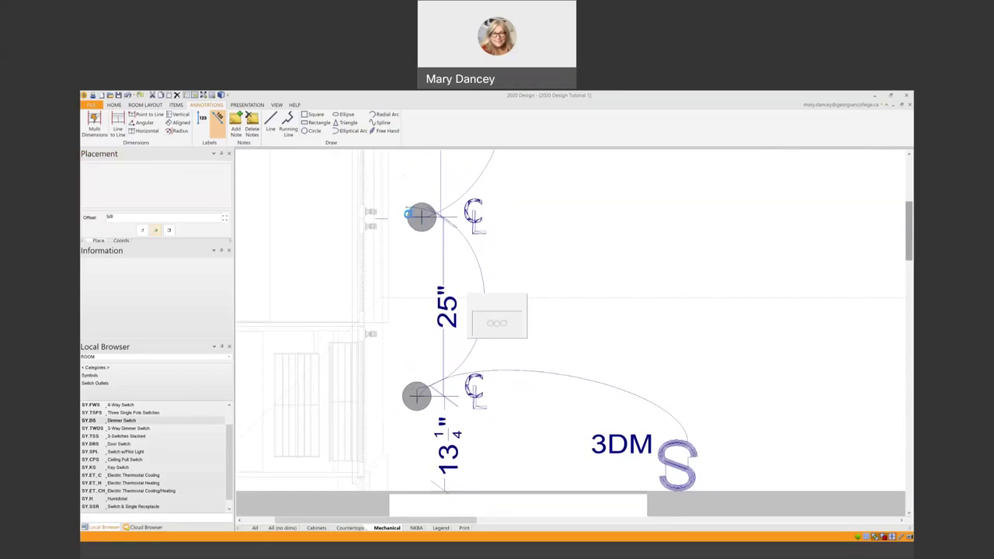
{"action": "scroll", "coordinate": [406, 213], "scroll_direction": "up", "scroll_amount": 2}
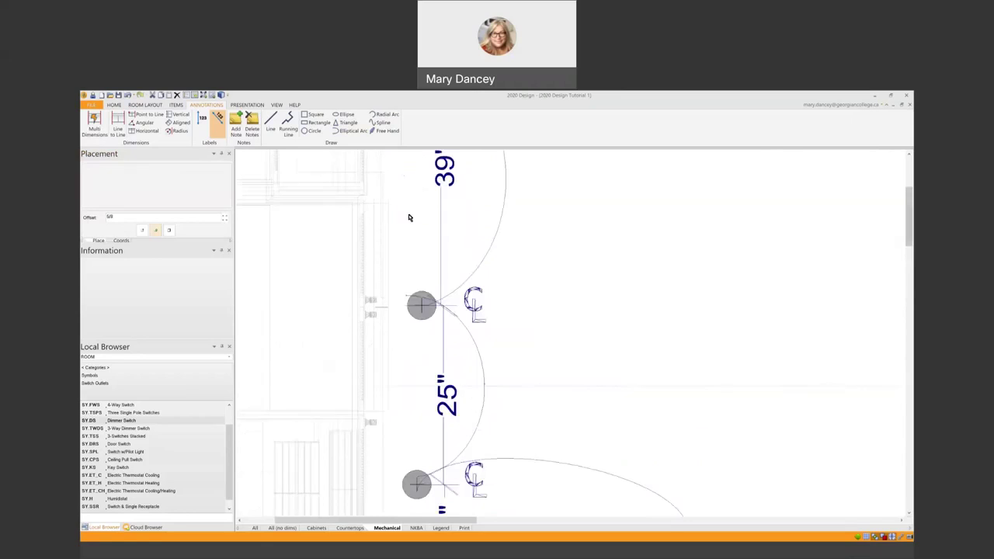
{"action": "left_click", "coordinate": [412, 302]}
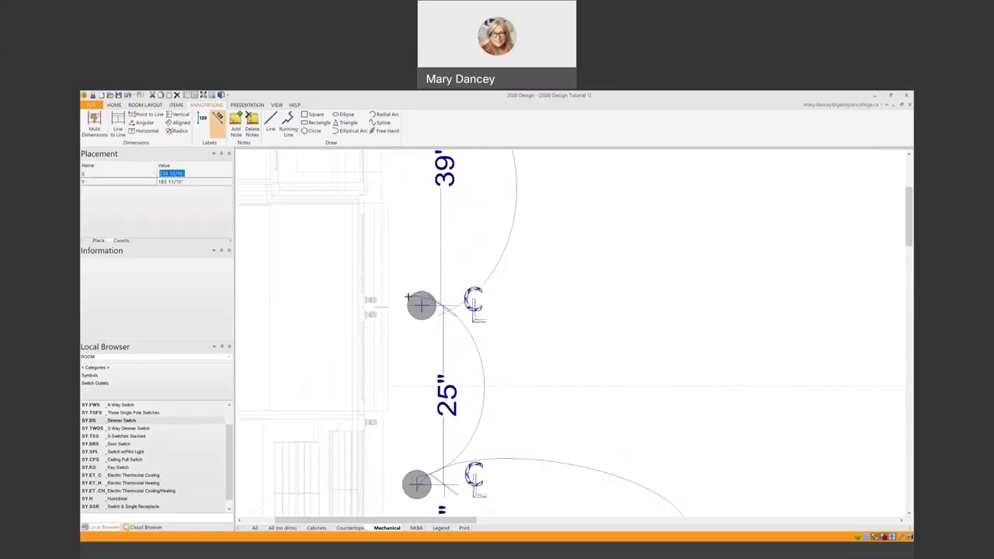
{"action": "left_click", "coordinate": [393, 269]}
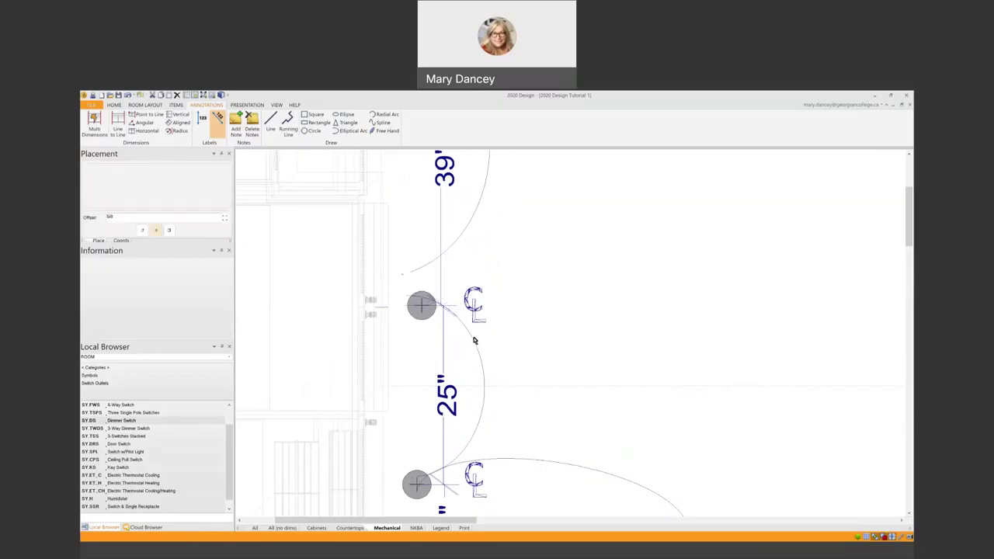
{"action": "left_click", "coordinate": [409, 301]}
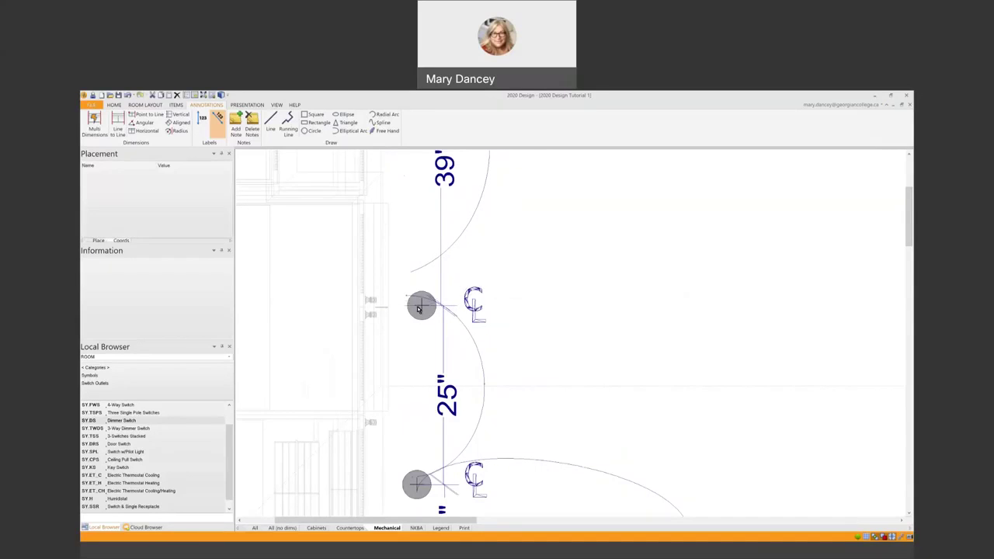
{"action": "left_click", "coordinate": [421, 309]}
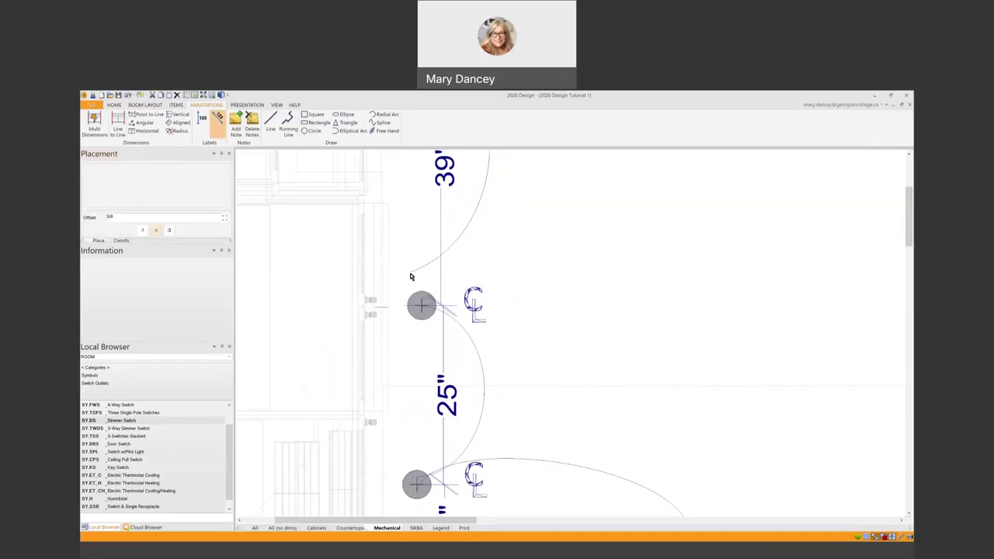
{"action": "left_click", "coordinate": [421, 304]}
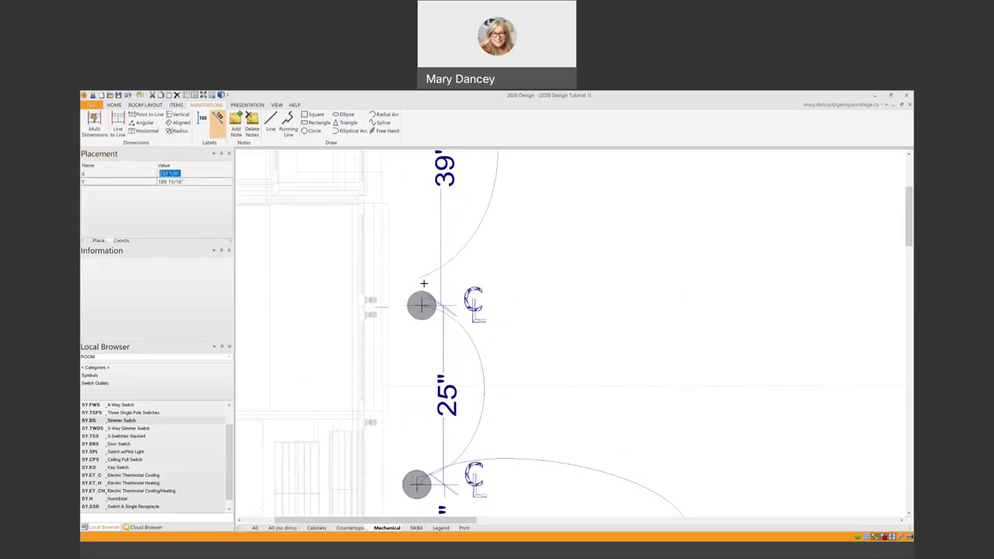
{"action": "left_click", "coordinate": [422, 304]}
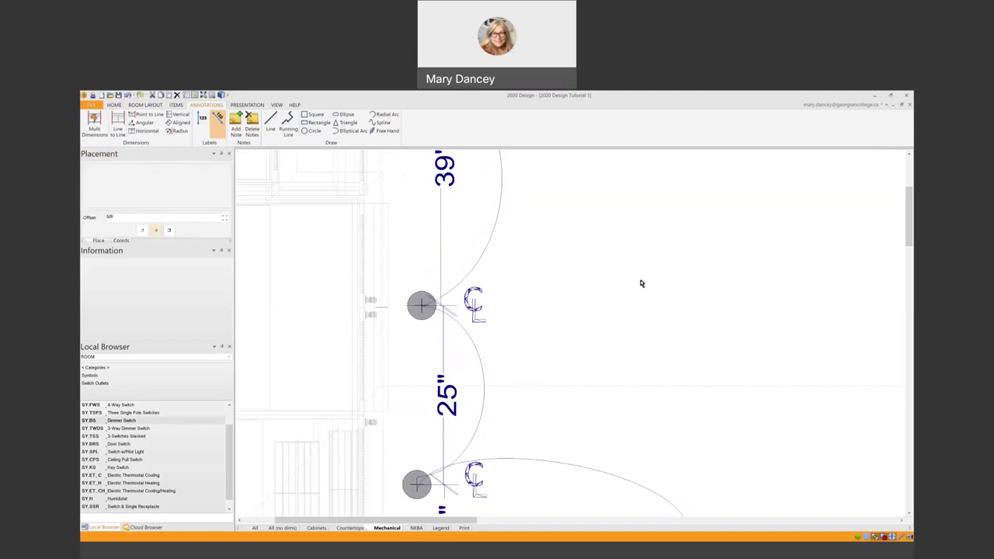
Change the outline colour of the arc from the lower wall's 3-way dimmer switch to red in its display settings.
{"action": "left_click_drag", "start_coordinate": [908, 233], "coordinate": [907, 254]}
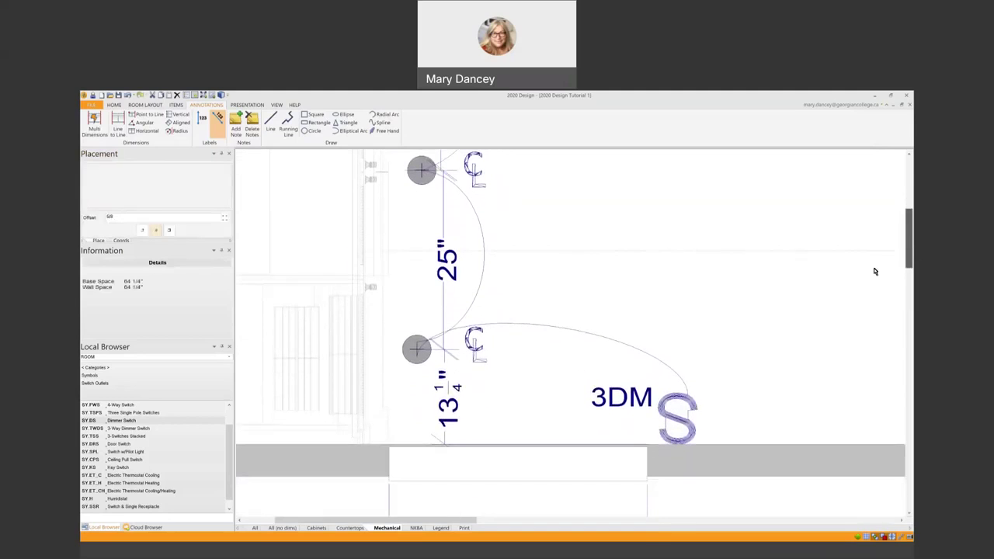
{"action": "left_click", "coordinate": [592, 337]}
{"action": "right_click", "coordinate": [591, 337]}
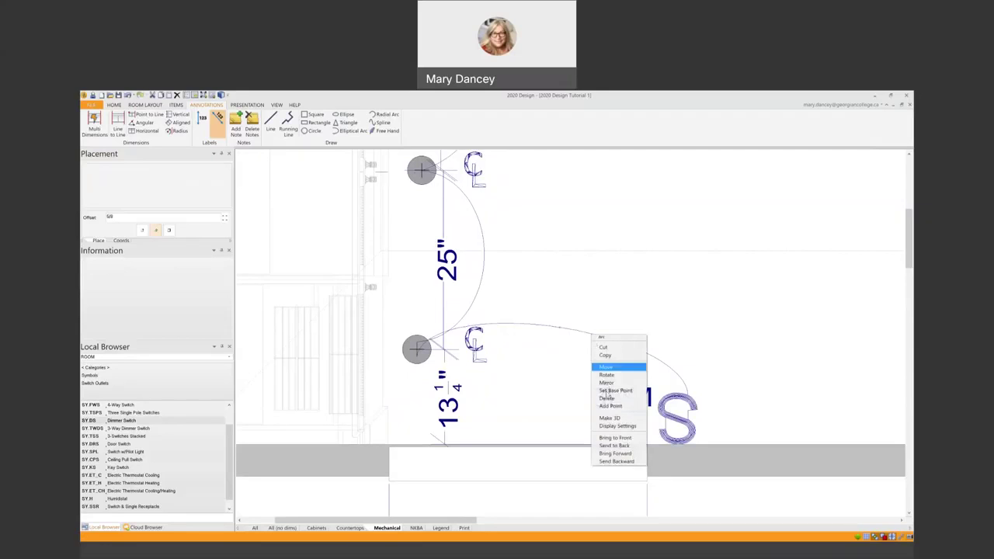
{"action": "left_click", "coordinate": [619, 426]}
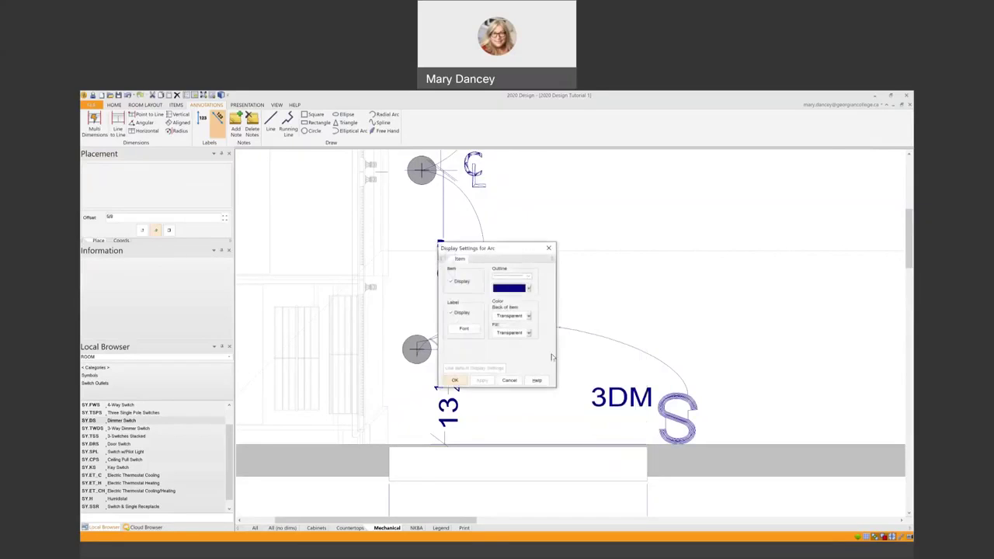
{"action": "left_click", "coordinate": [529, 289]}
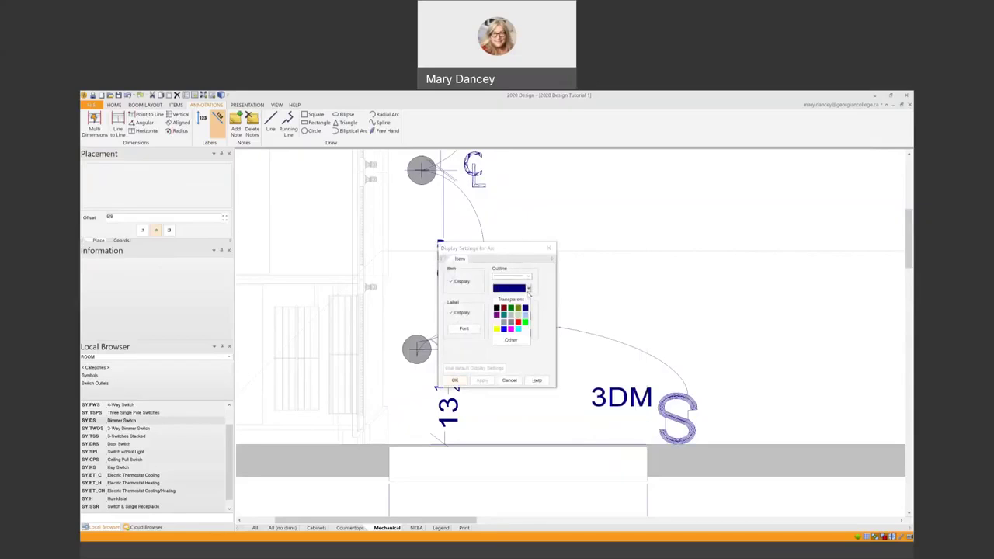
{"action": "left_click", "coordinate": [518, 322]}
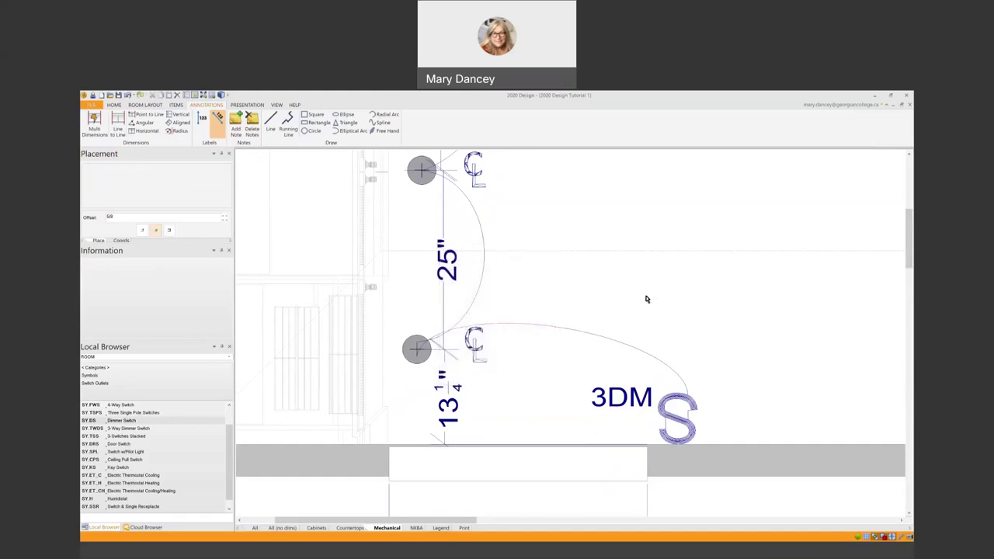
Draw an elliptical arc between the dimmer switch on the window wall and the recessed light over the sink.
{"action": "scroll", "coordinate": [749, 279], "scroll_direction": "down", "scroll_amount": 1}
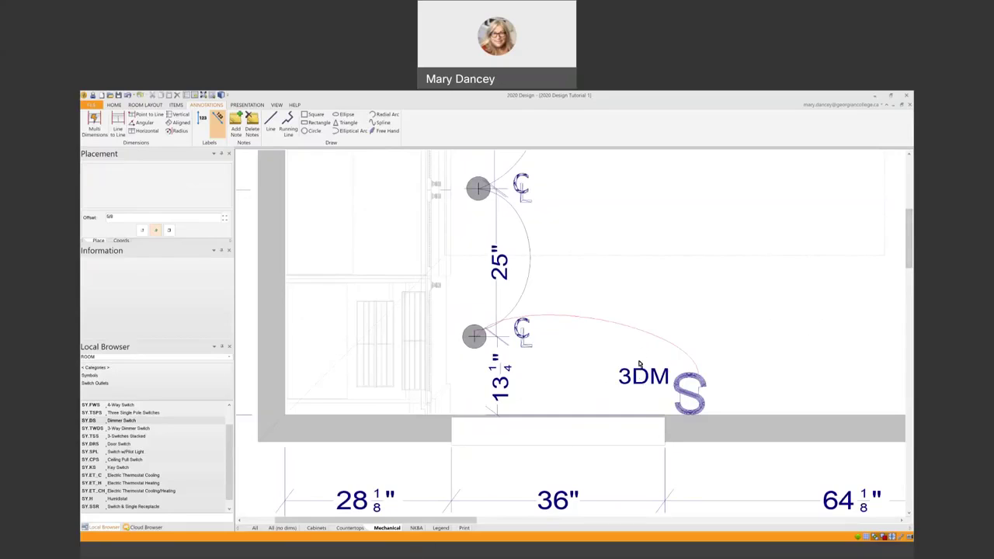
{"action": "scroll", "coordinate": [606, 304], "scroll_direction": "down", "scroll_amount": 3}
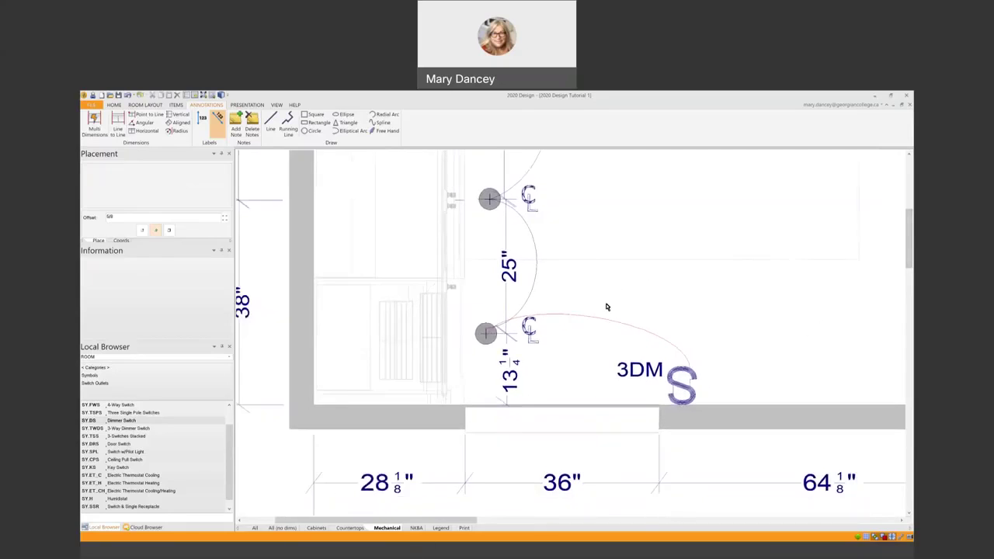
{"action": "left_click_drag", "start_coordinate": [471, 513], "coordinate": [514, 513]}
{"action": "scroll", "coordinate": [452, 280], "scroll_direction": "down", "scroll_amount": 1}
{"action": "scroll", "coordinate": [453, 274], "scroll_direction": "down", "scroll_amount": 1}
{"action": "left_click_drag", "start_coordinate": [907, 242], "coordinate": [907, 223]}
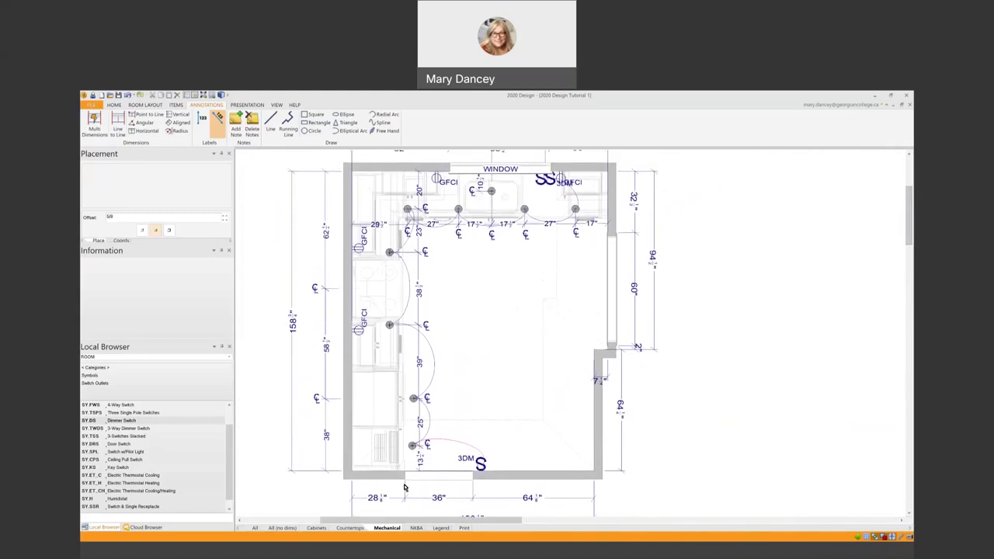
{"action": "scroll", "coordinate": [565, 423], "scroll_direction": "down", "scroll_amount": 2}
{"action": "scroll", "coordinate": [562, 422], "scroll_direction": "down", "scroll_amount": 1}
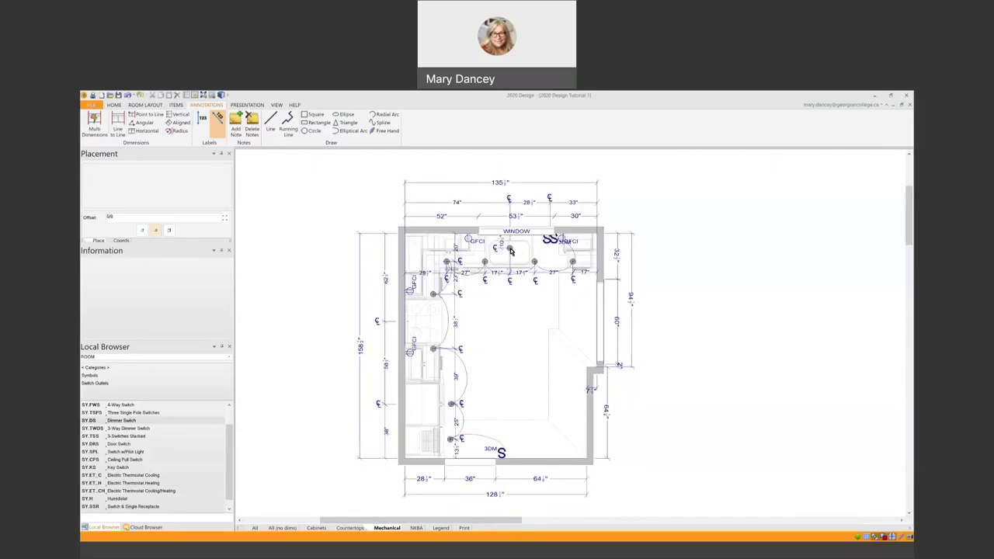
{"action": "left_click", "coordinate": [336, 132]}
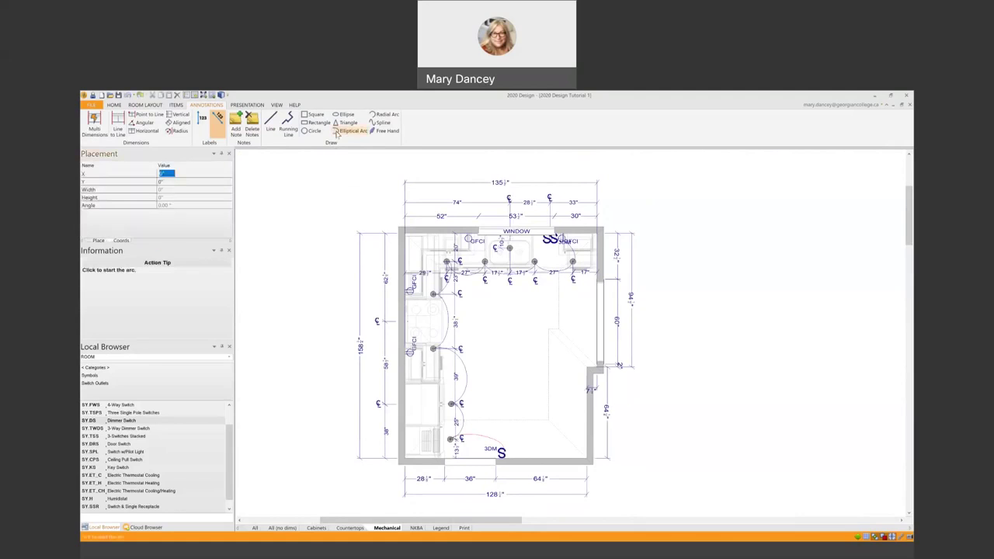
{"action": "left_click", "coordinate": [519, 249]}
{"action": "left_click", "coordinate": [510, 248]}
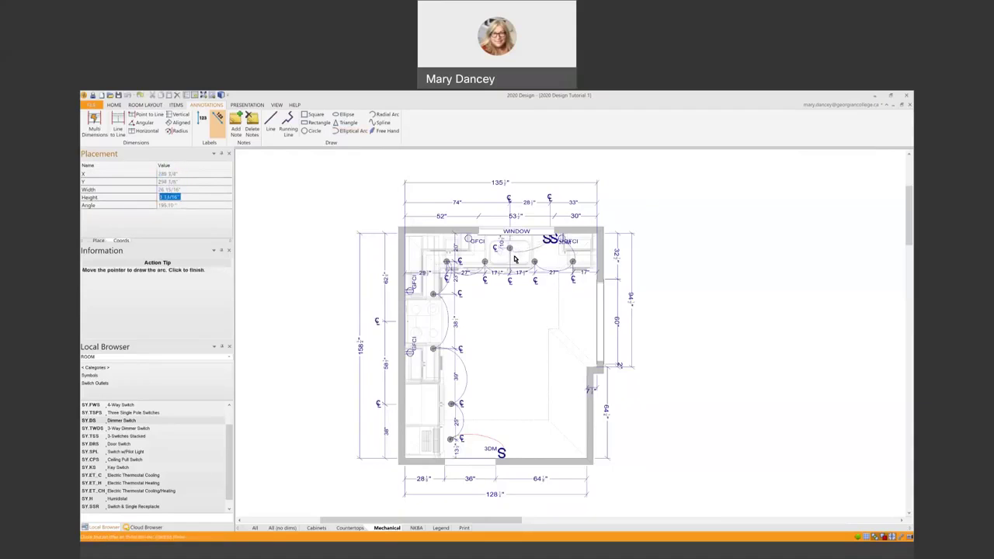
{"action": "left_click", "coordinate": [514, 259]}
{"action": "left_click", "coordinate": [221, 121]}
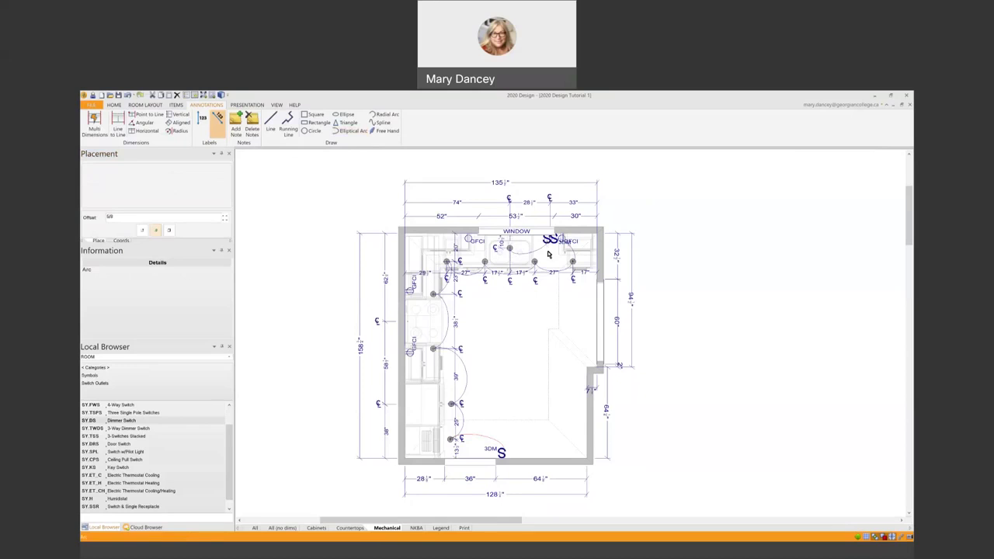
Turn on the label display for the Dimmer Switch symbol (SY.DS) on the window wall.
{"action": "scroll", "coordinate": [548, 242], "scroll_direction": "up", "scroll_amount": 3}
{"action": "scroll", "coordinate": [548, 242], "scroll_direction": "up", "scroll_amount": 3}
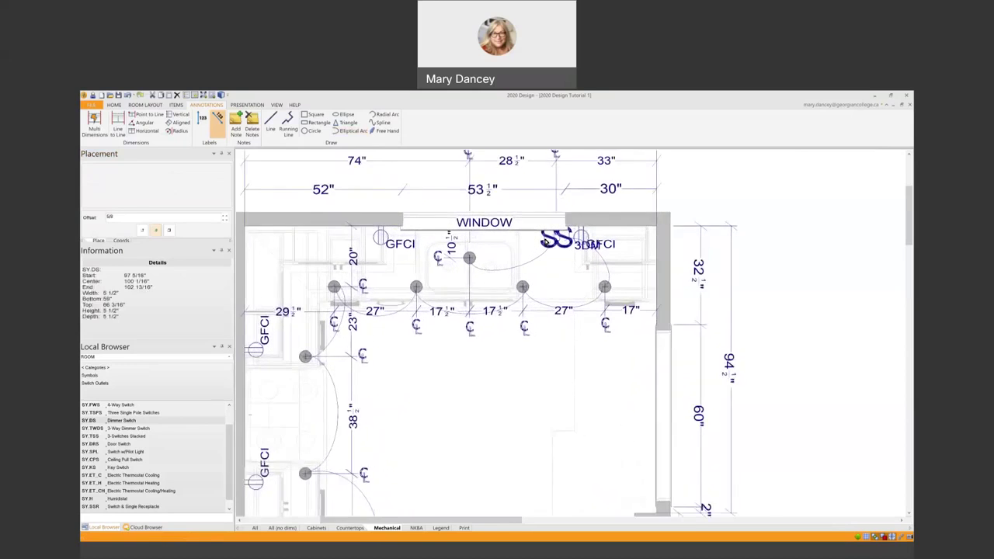
{"action": "right_click", "coordinate": [548, 242]}
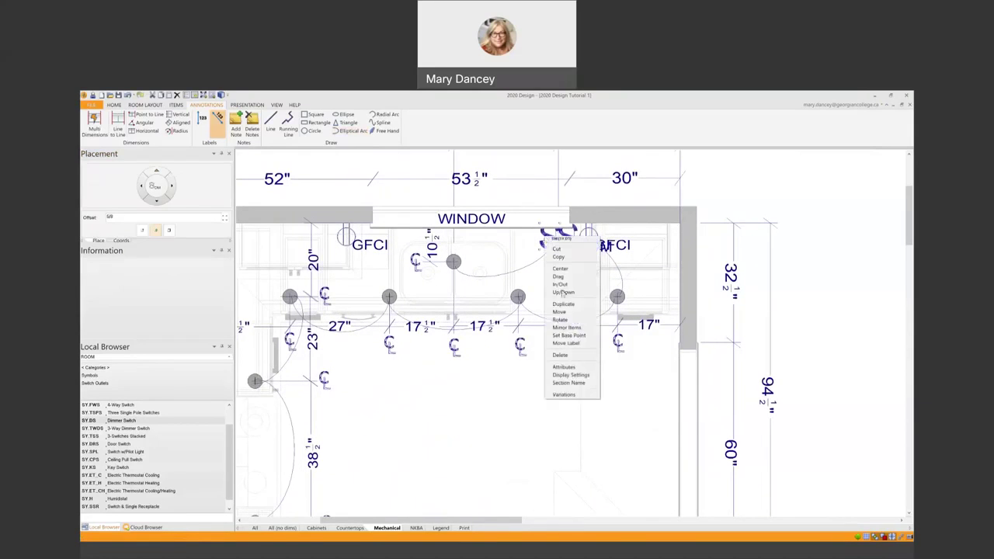
{"action": "left_click", "coordinate": [572, 375]}
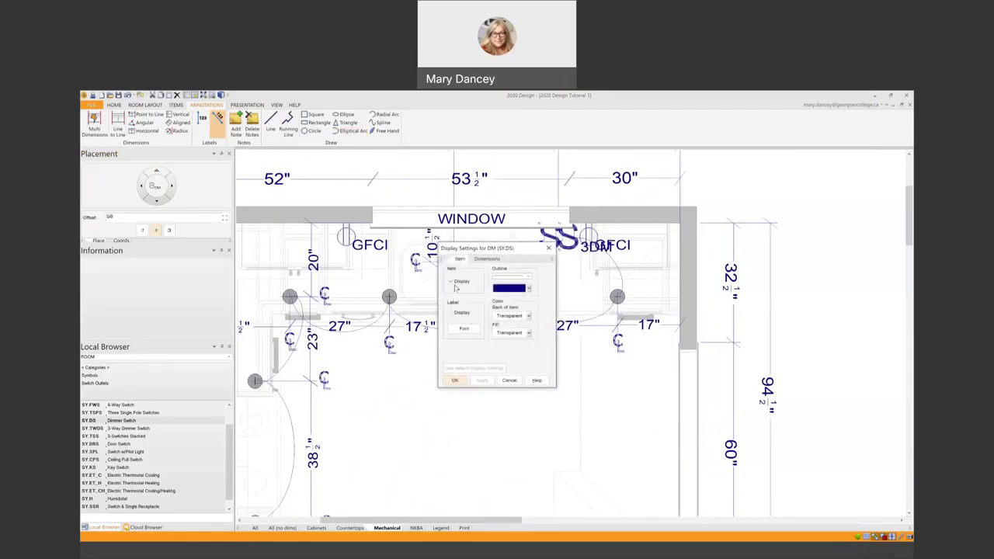
{"action": "left_click", "coordinate": [450, 312]}
{"action": "left_click", "coordinate": [455, 381]}
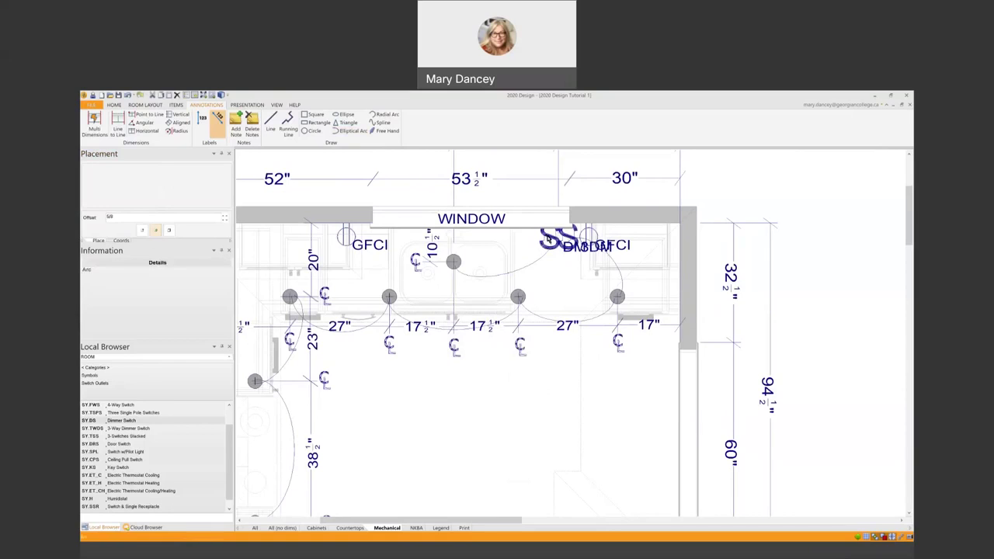
Shift the dimmer switch on the window wall slightly left to separate it from the neighbouring 3-way dimmer switch.
{"action": "left_click", "coordinate": [548, 239]}
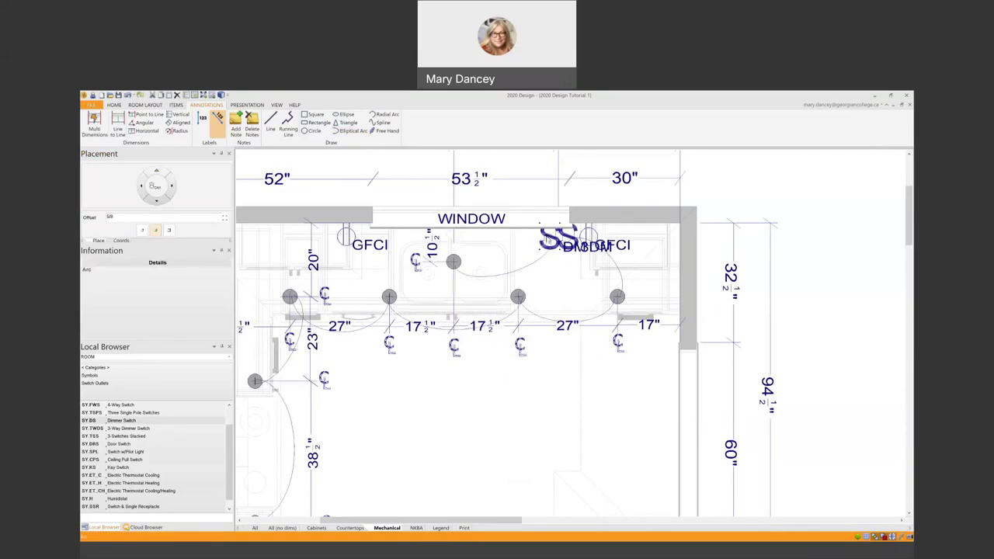
{"action": "right_click", "coordinate": [549, 239]}
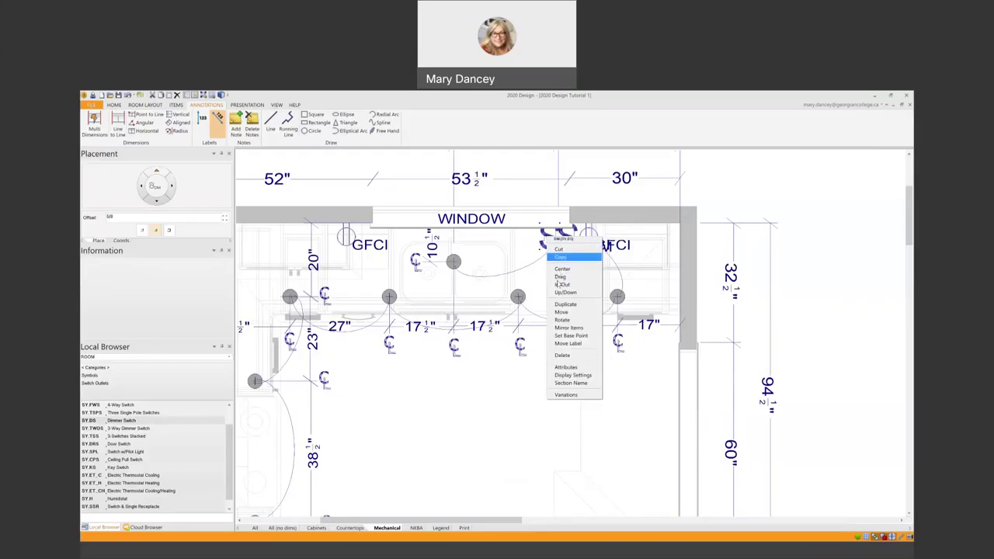
{"action": "left_click", "coordinate": [560, 277]}
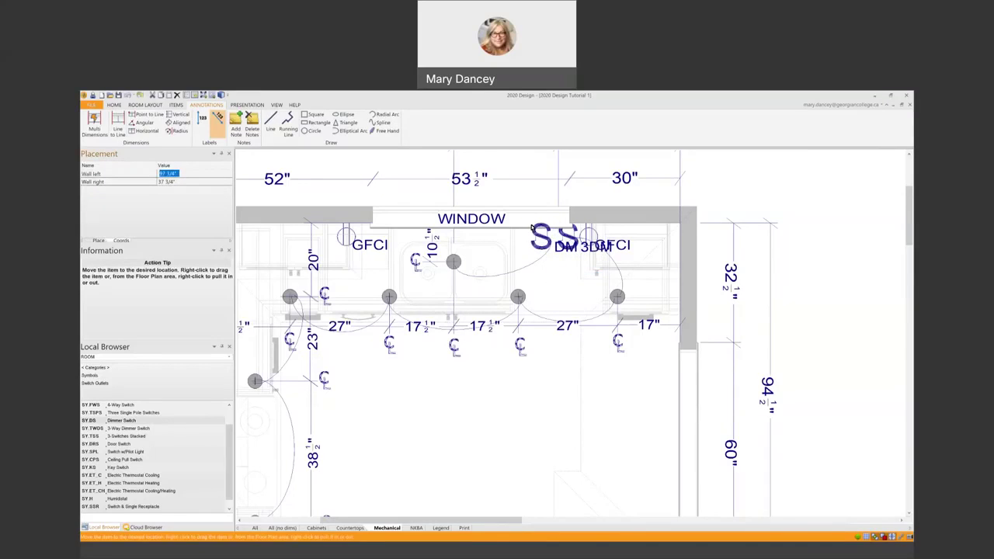
{"action": "left_click", "coordinate": [533, 227]}
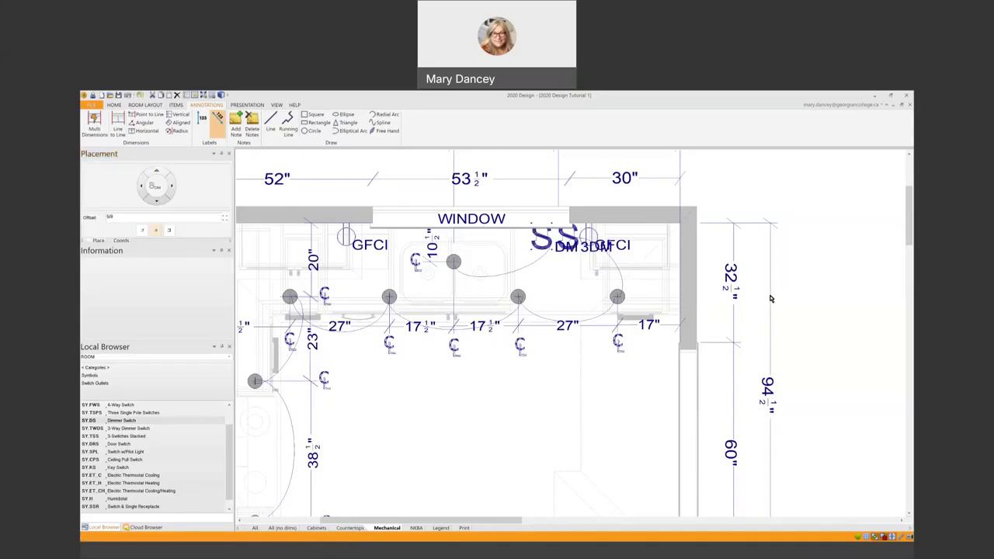
Place a Dimmer Switch (SY.DS) and, directly below it, a 3-Way Dimmer Switch (SY.TWDS) in the empty area right of the floor plan.
{"action": "scroll", "coordinate": [772, 298], "scroll_direction": "down", "scroll_amount": 3}
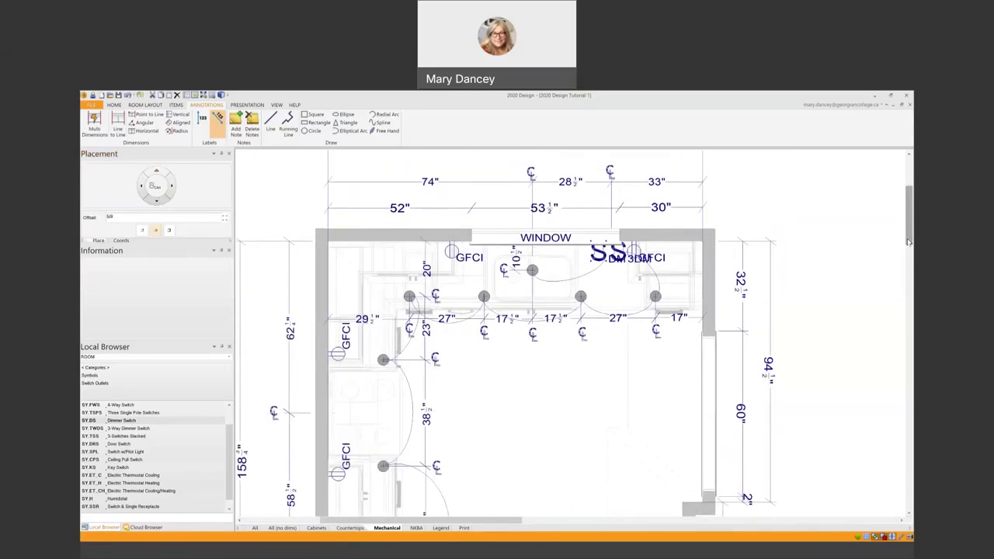
{"action": "left_click_drag", "start_coordinate": [908, 241], "coordinate": [908, 291]}
{"action": "scroll", "coordinate": [808, 356], "scroll_direction": "down", "scroll_amount": 3}
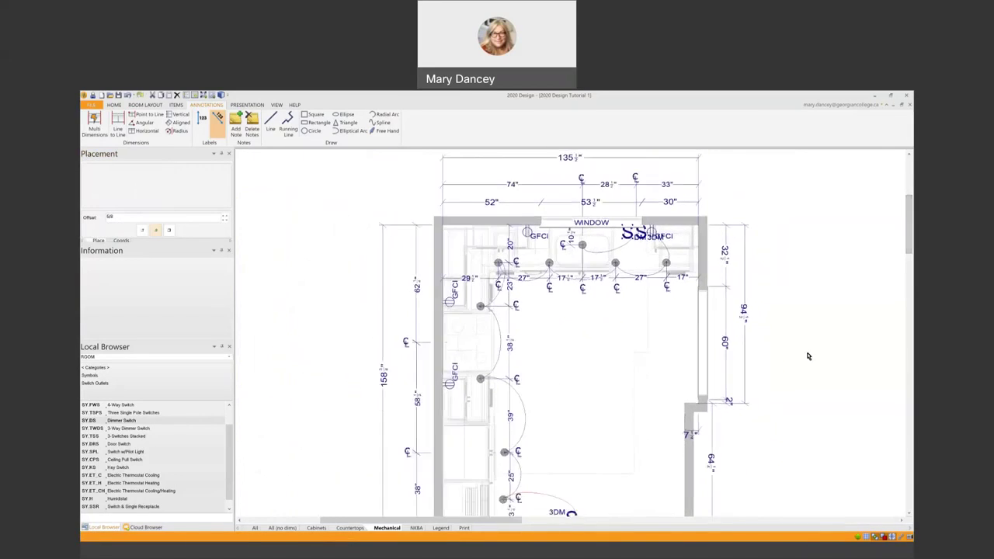
{"action": "left_click_drag", "start_coordinate": [471, 525], "coordinate": [511, 525]}
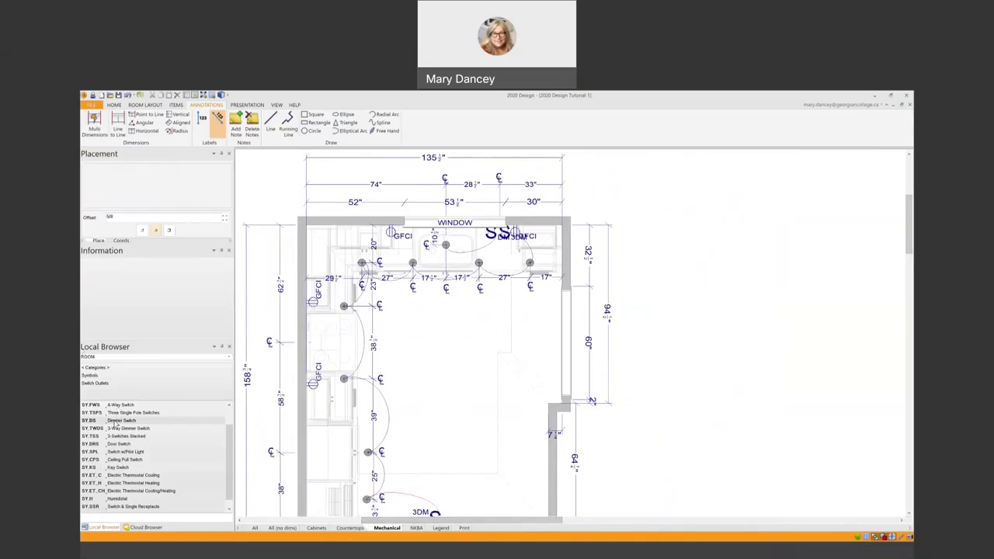
{"action": "left_click", "coordinate": [130, 421]}
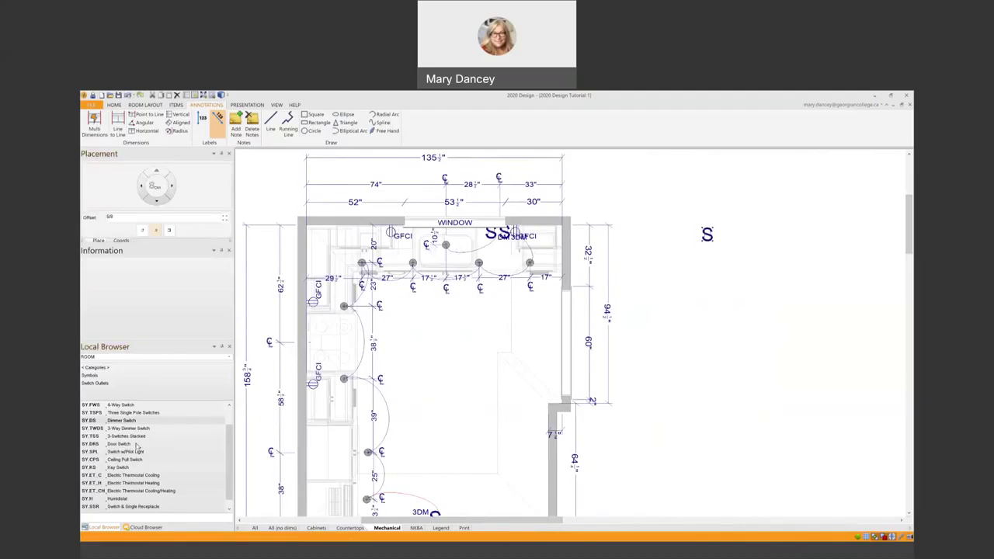
{"action": "left_click", "coordinate": [114, 428]}
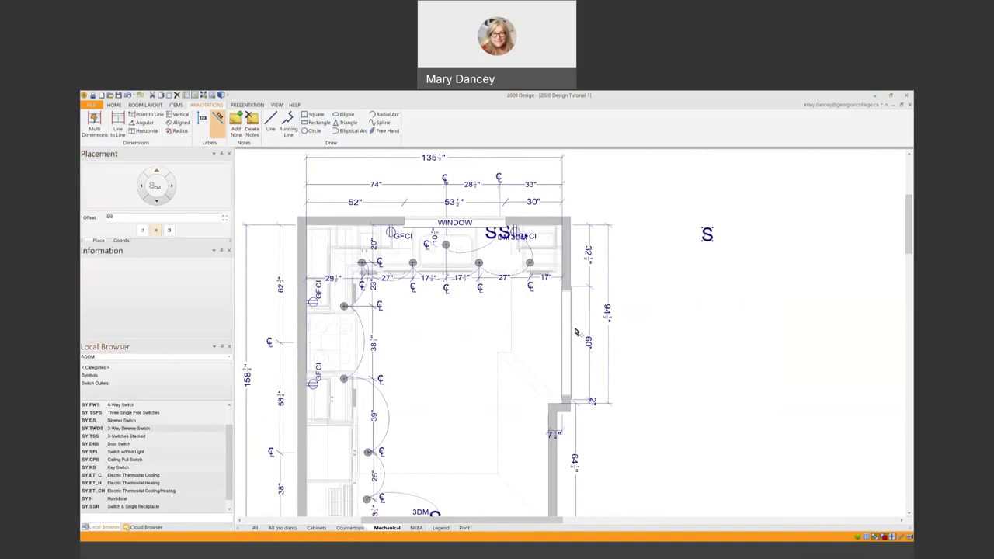
{"action": "left_click", "coordinate": [708, 252]}
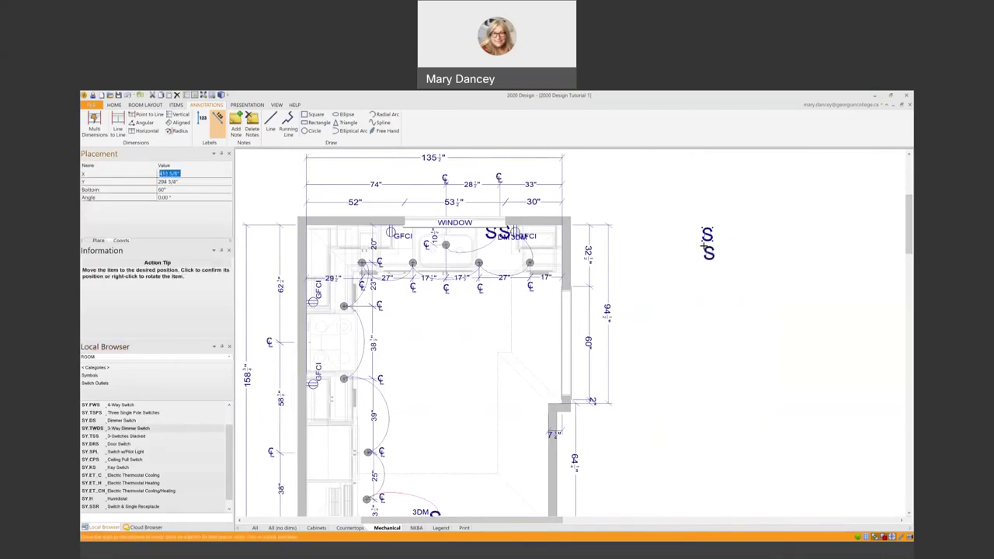
{"action": "left_click", "coordinate": [706, 248]}
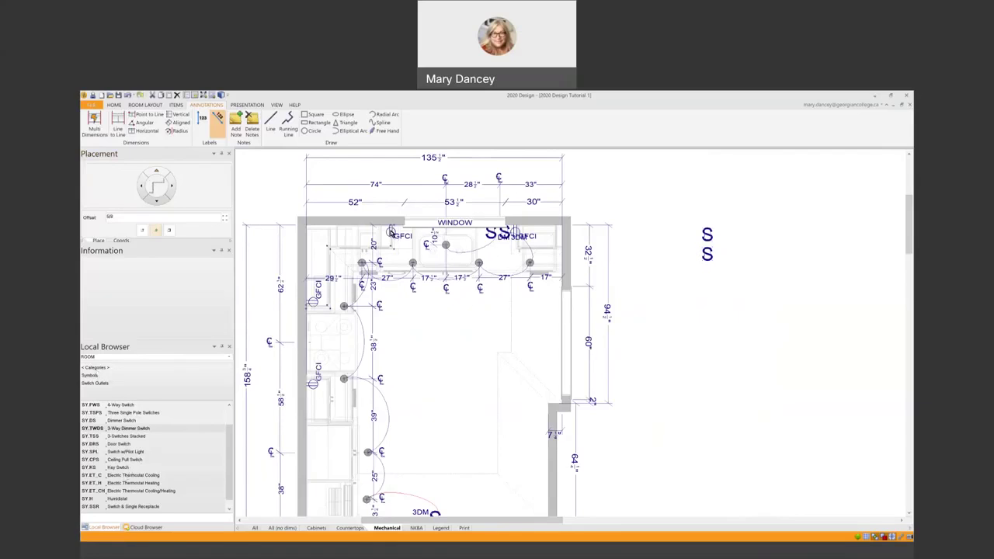
Duplicate the GFCI receptacle left of the window and place the copy below the two switch symbols outside the plan.
{"action": "right_click", "coordinate": [390, 233]}
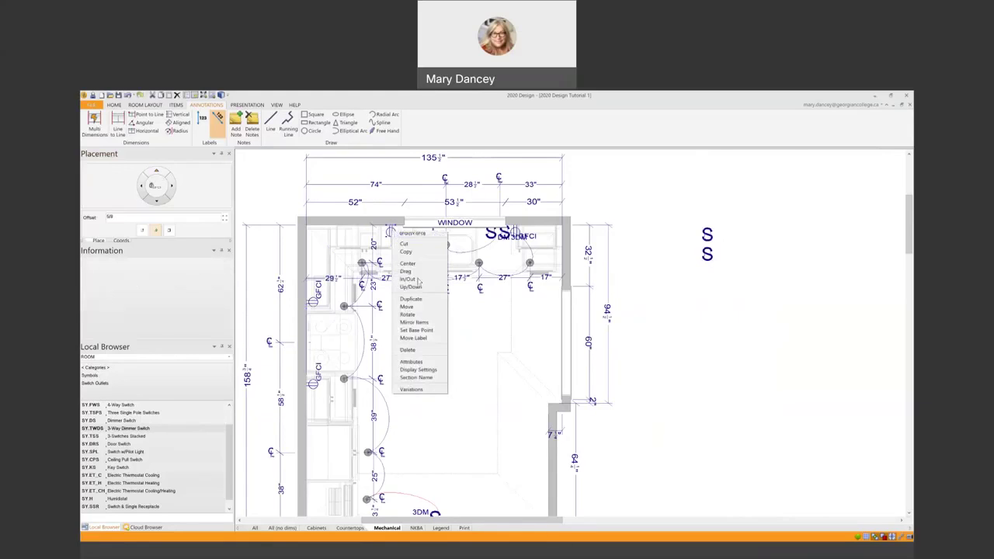
{"action": "left_click", "coordinate": [419, 303]}
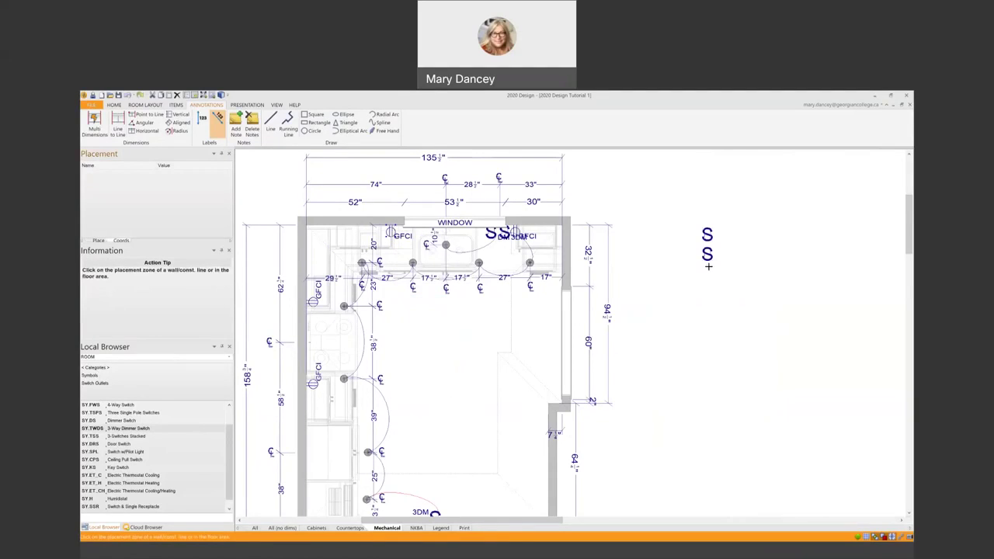
{"action": "left_click", "coordinate": [707, 270]}
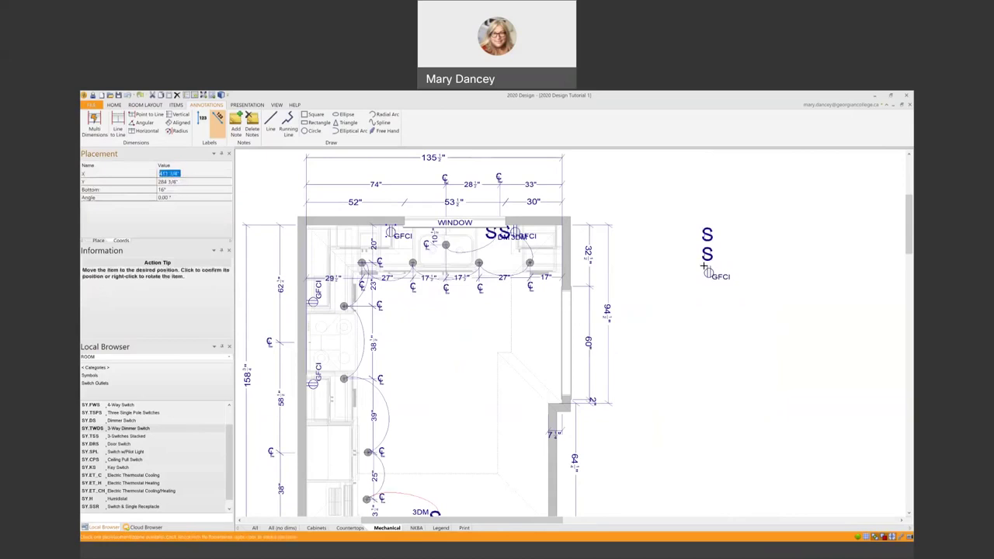
{"action": "left_click", "coordinate": [702, 266]}
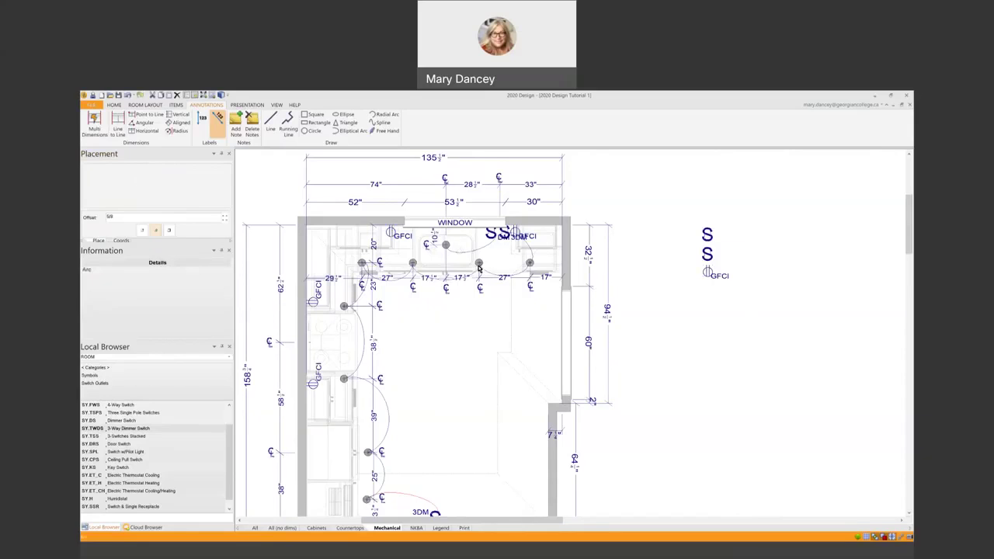
Duplicate a recessed light from the window wall row and place the copy below the GFCI symbol outside the plan.
{"action": "left_click", "coordinate": [479, 264]}
{"action": "right_click", "coordinate": [479, 265]}
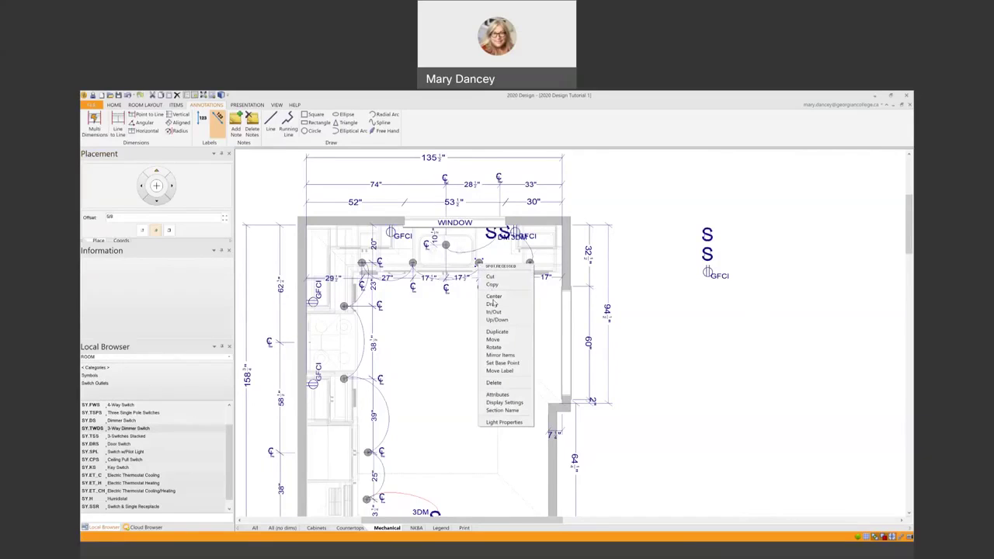
{"action": "left_click", "coordinate": [505, 332]}
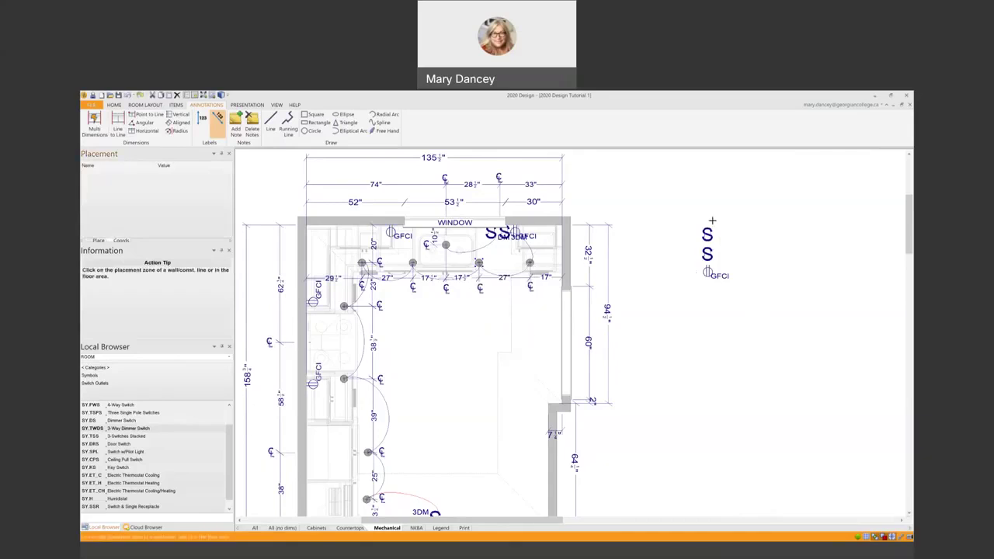
{"action": "left_click", "coordinate": [708, 290]}
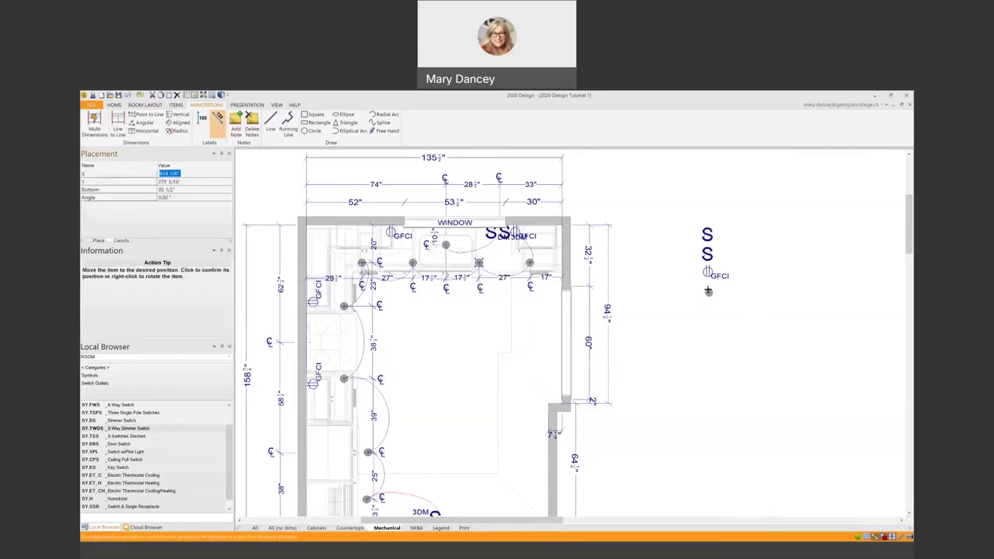
{"action": "left_click", "coordinate": [708, 289]}
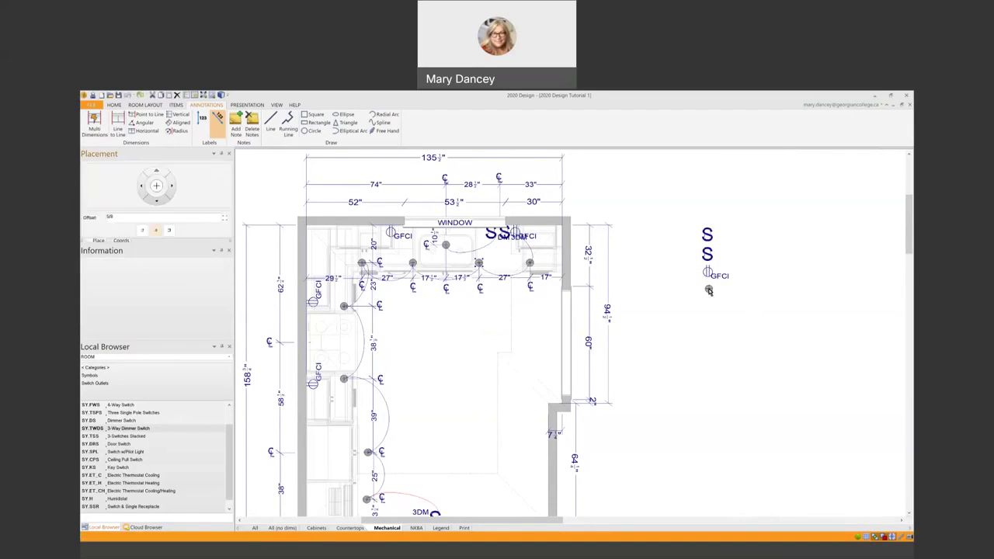
Turn on the label display for the Dimmer Switch and 3-Way Dimmer Switch symbols outside the plan.
{"action": "right_click", "coordinate": [707, 233]}
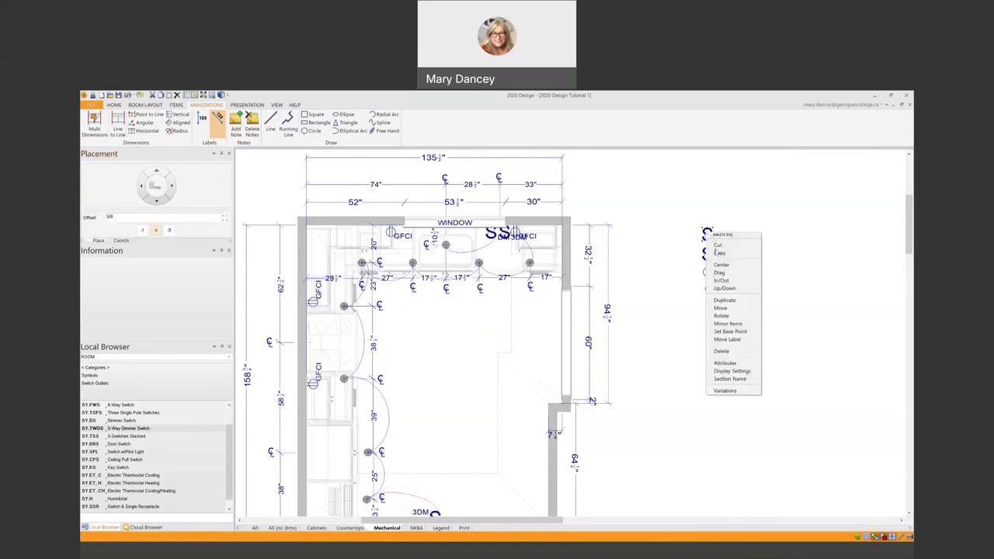
{"action": "left_click", "coordinate": [732, 370]}
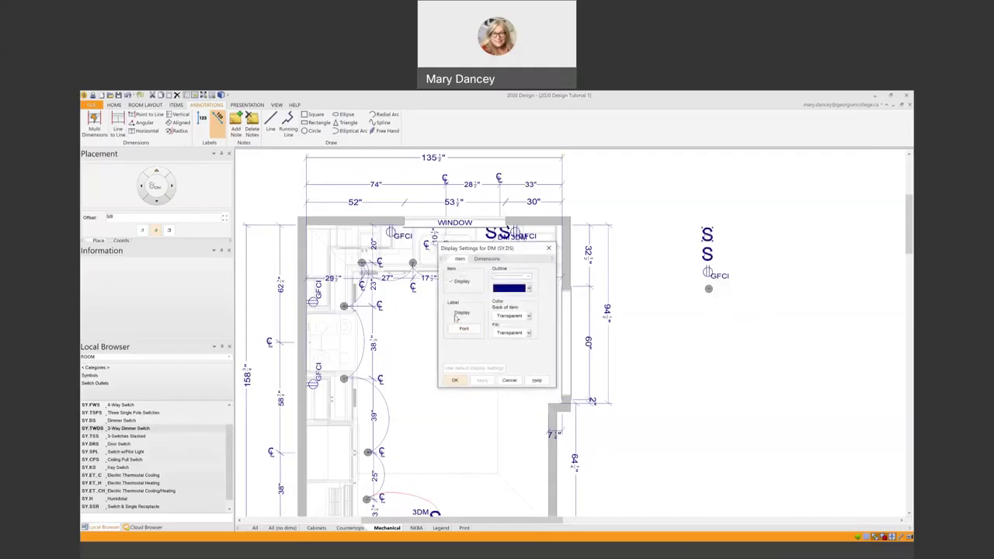
{"action": "left_click", "coordinate": [452, 314]}
{"action": "left_click", "coordinate": [454, 380]}
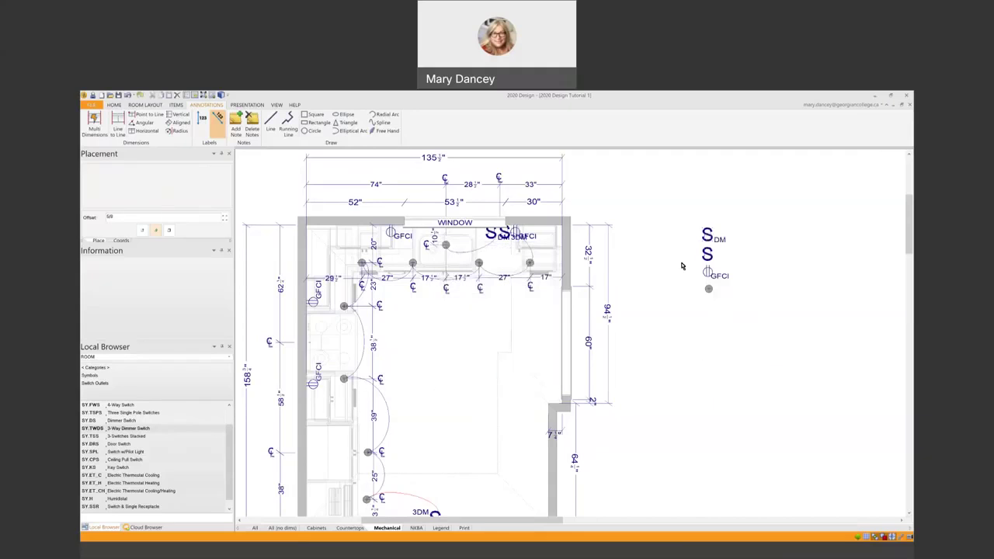
{"action": "left_click", "coordinate": [710, 257]}
{"action": "right_click", "coordinate": [710, 256]}
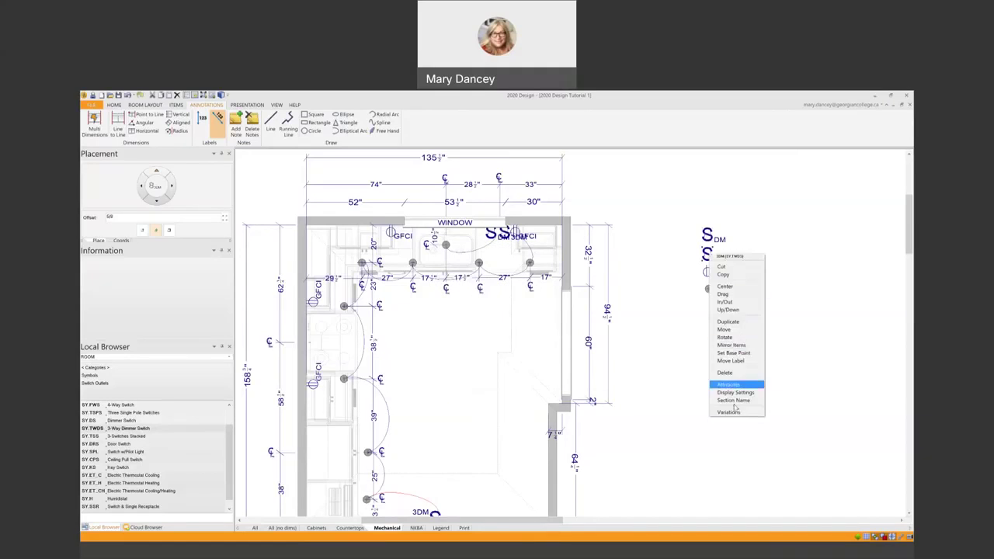
{"action": "left_click", "coordinate": [734, 393]}
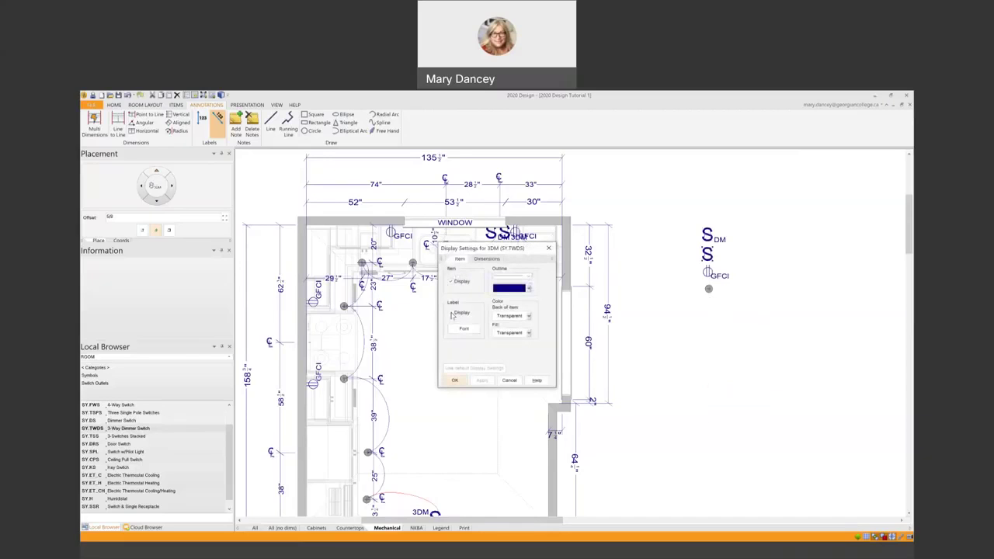
{"action": "left_click", "coordinate": [452, 314]}
{"action": "left_click", "coordinate": [455, 380]}
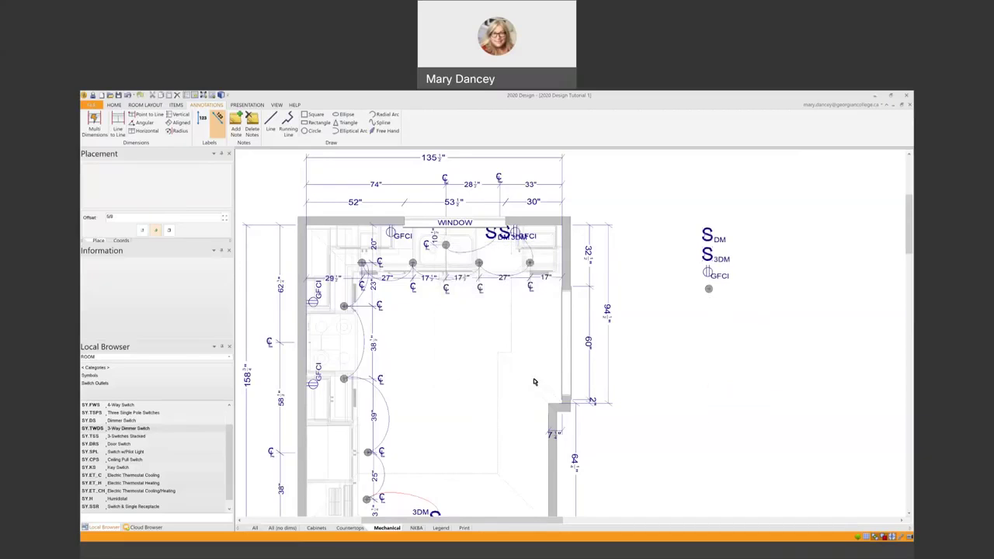
Add a note reading MECHANICAL LEGEND above the column of symbols outside the plan.
{"action": "left_click_drag", "start_coordinate": [558, 523], "coordinate": [596, 519]}
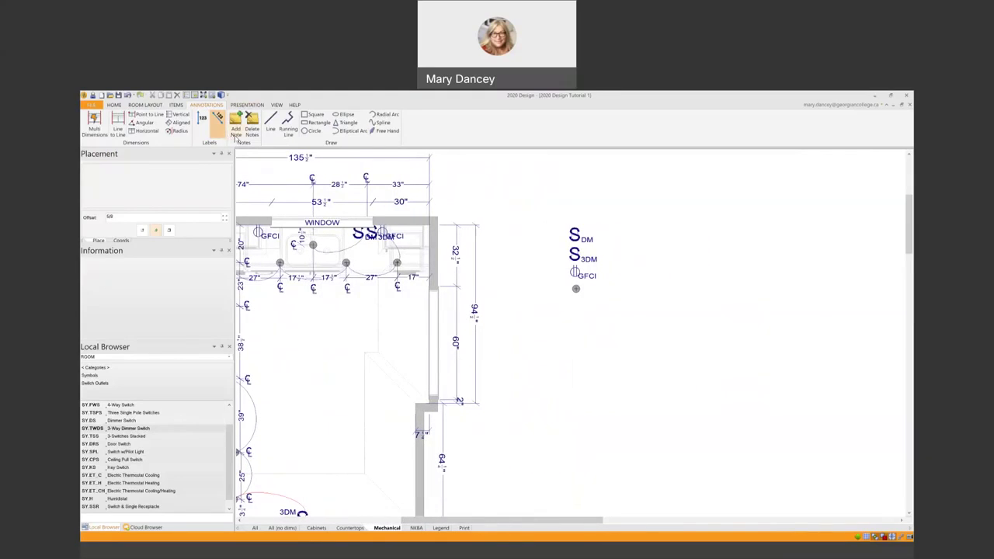
{"action": "left_click", "coordinate": [236, 129]}
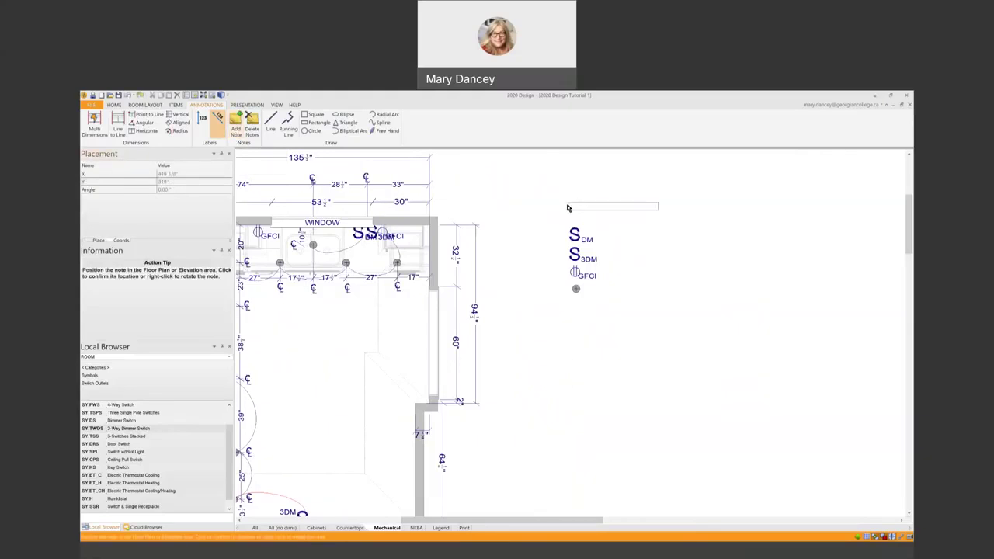
{"action": "left_click", "coordinate": [568, 210]}
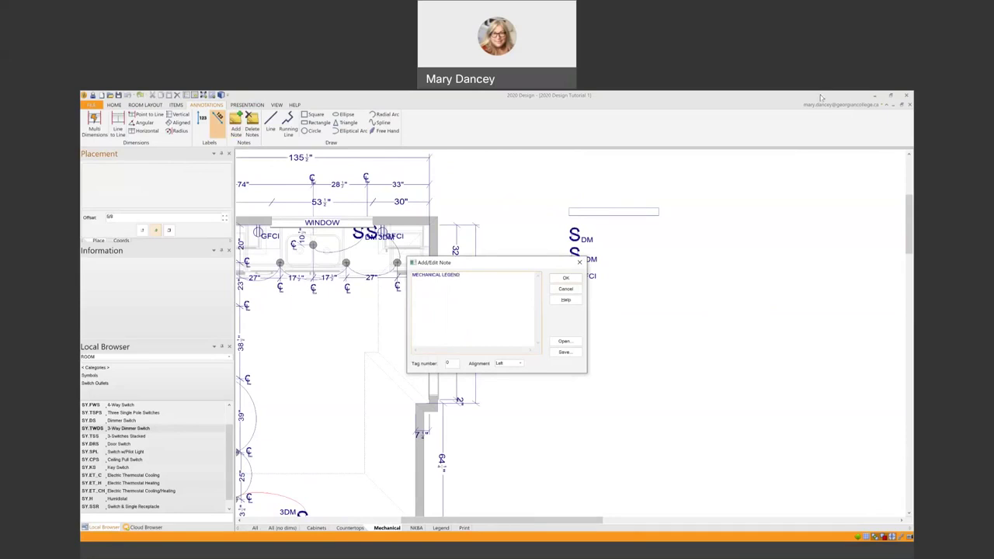
{"action": "left_click", "coordinate": [566, 278]}
Set the MECHANICAL LEGEND note's font to Bold at size 9 and apply it.
{"action": "right_click", "coordinate": [622, 216]}
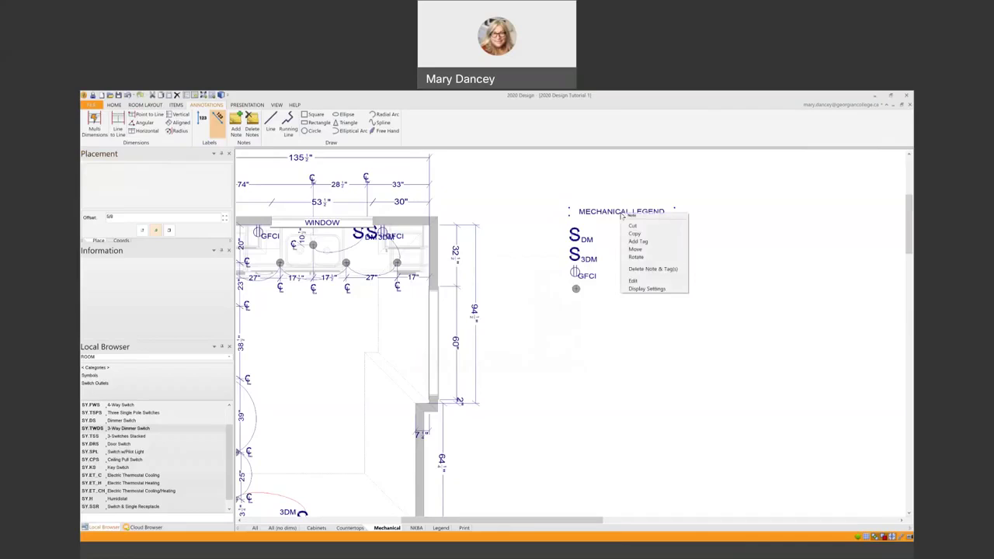
{"action": "left_click", "coordinate": [638, 289]}
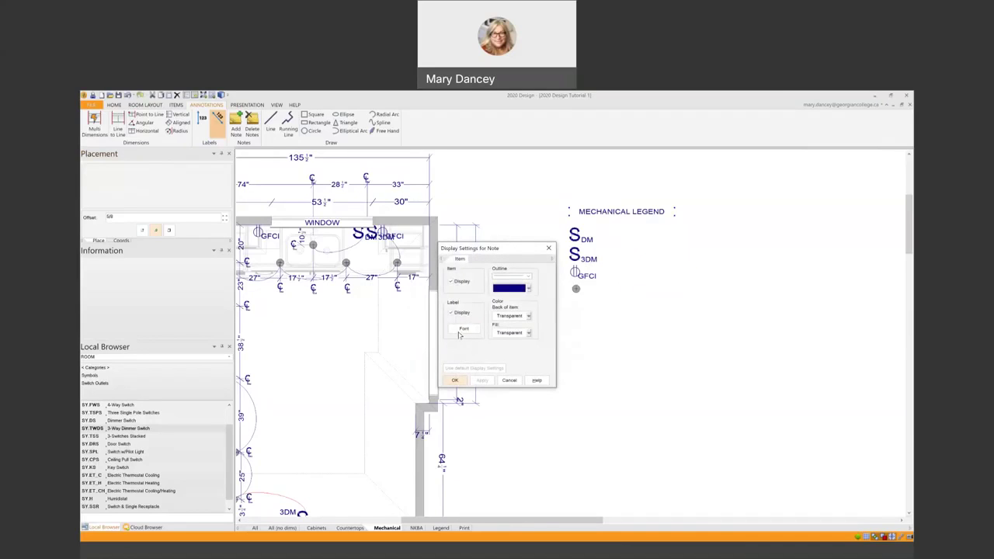
{"action": "left_click", "coordinate": [463, 329]}
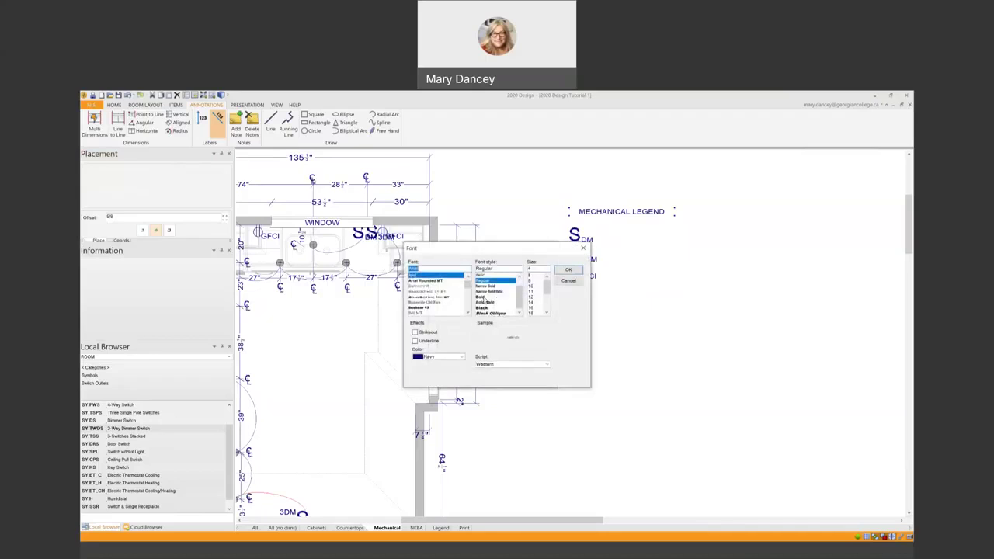
{"action": "left_click", "coordinate": [483, 298]}
{"action": "left_click", "coordinate": [531, 281]}
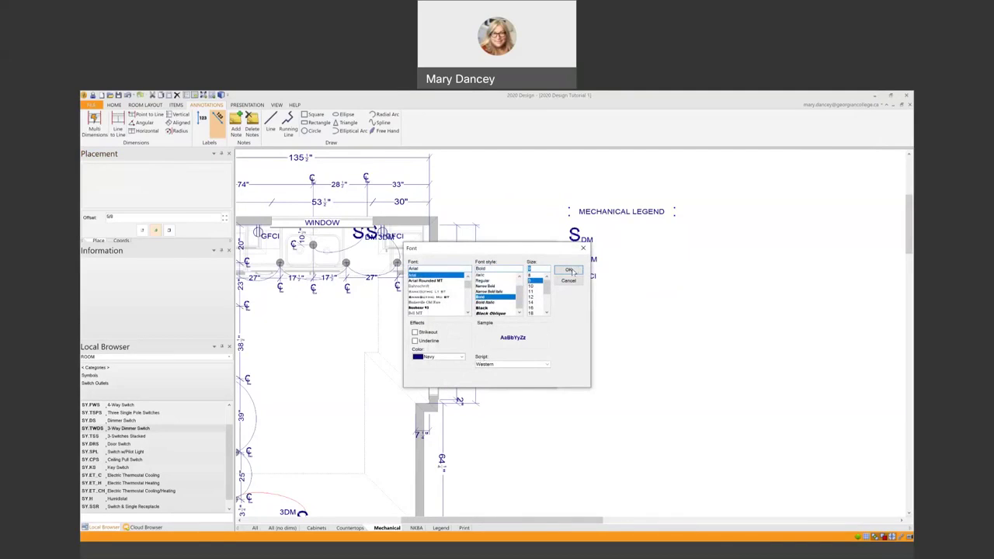
{"action": "left_click", "coordinate": [569, 270]}
{"action": "left_click", "coordinate": [481, 381]}
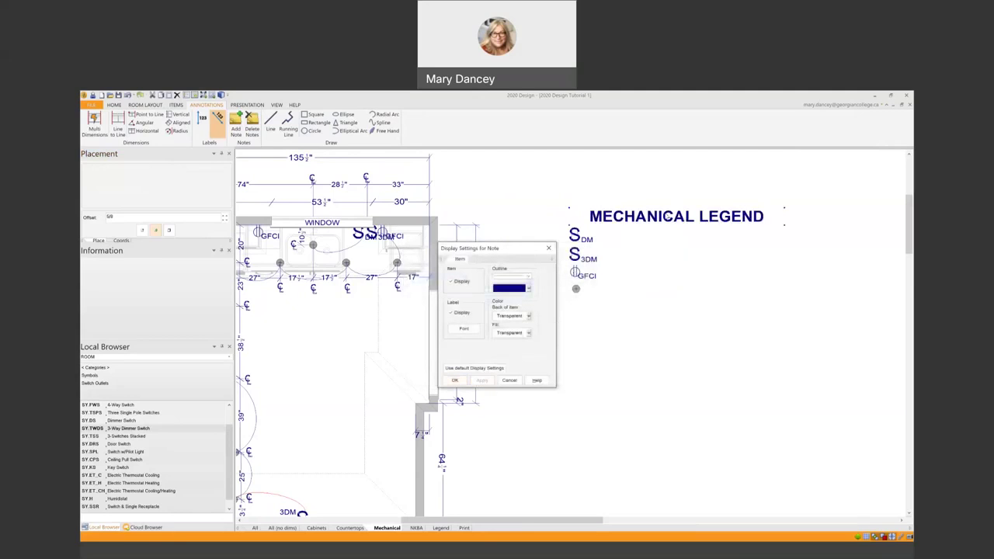
Reduce the MECHANICAL LEGEND note's font size and reposition the note just above the symbol column.
{"action": "left_click", "coordinate": [466, 329]}
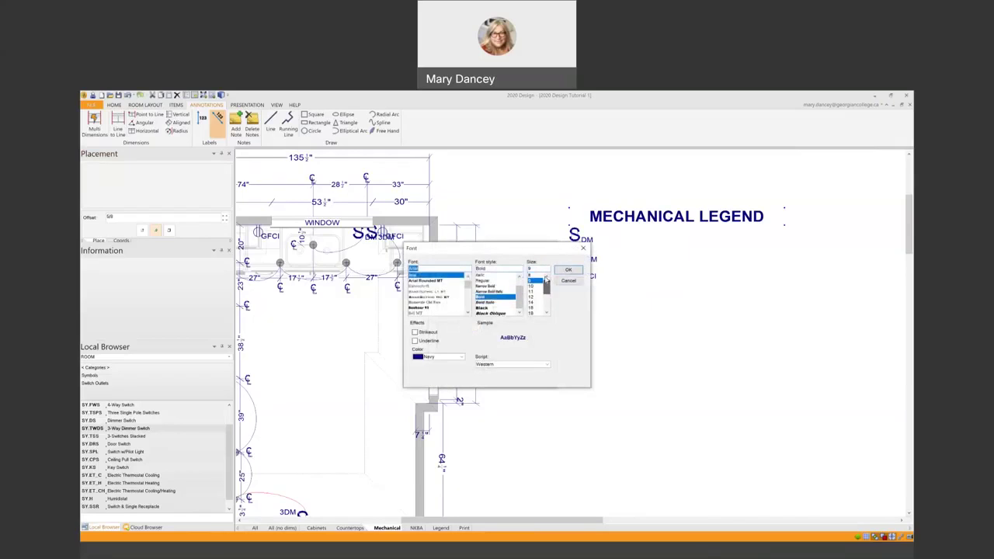
{"action": "left_click_drag", "start_coordinate": [535, 268], "coordinate": [517, 268]}
{"action": "type", "text": "8"}
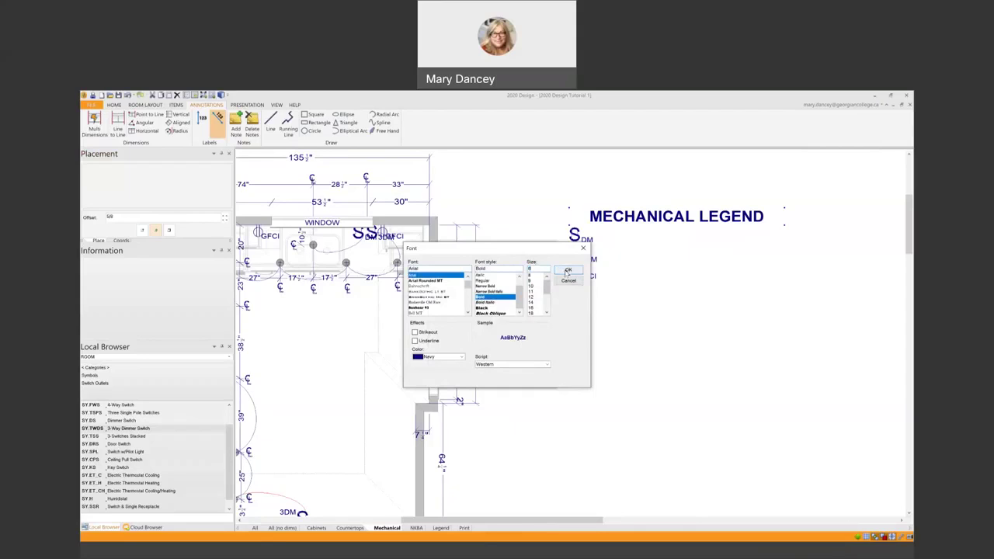
{"action": "left_click", "coordinate": [568, 271]}
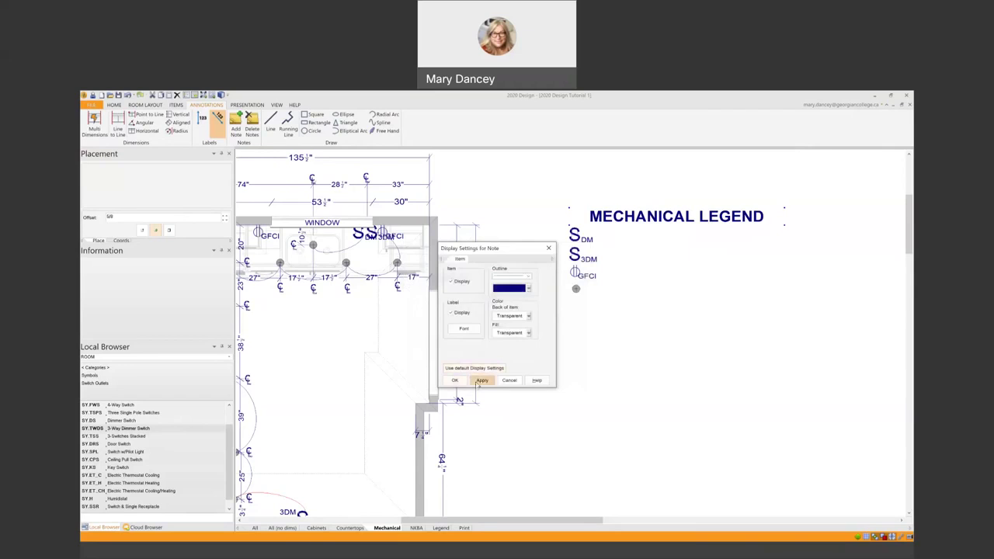
{"action": "left_click", "coordinate": [481, 379]}
{"action": "left_click", "coordinate": [454, 379]}
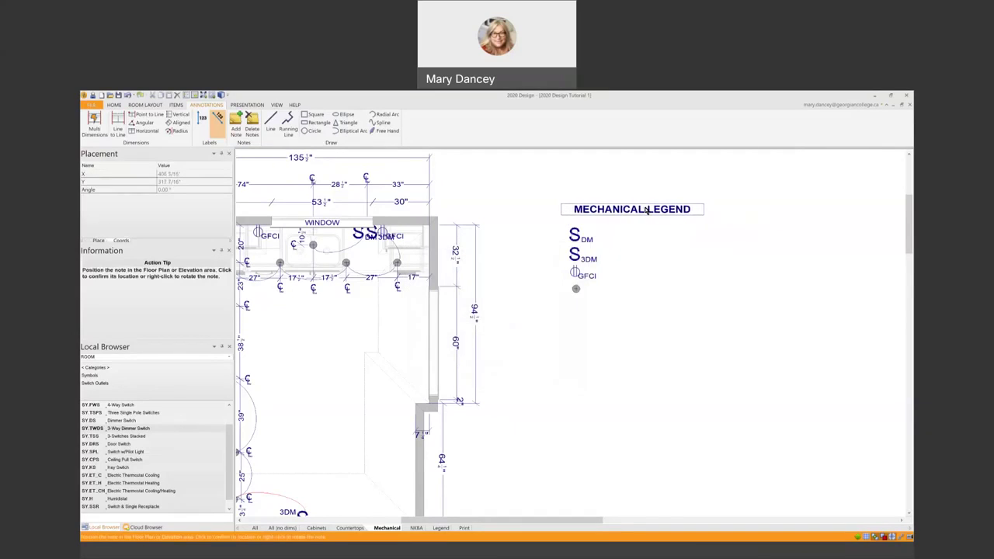
{"action": "left_click", "coordinate": [646, 210]}
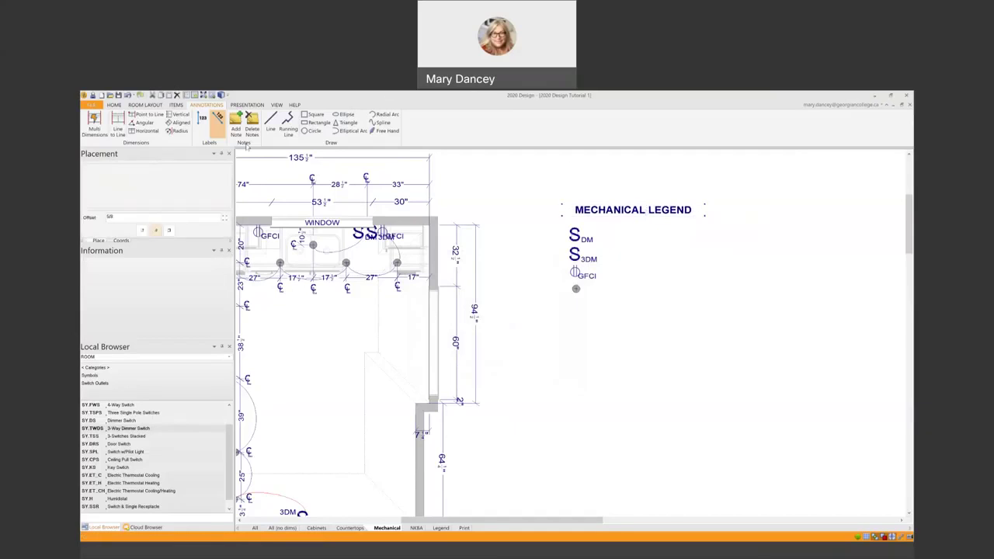
Add a note beside the legend symbols with spaced lines 1 Dimmer Switch, 2 3Way Dimmer Switch, 4 - GFCI Outlets and 9 Pot Lights.
{"action": "left_click", "coordinate": [237, 124]}
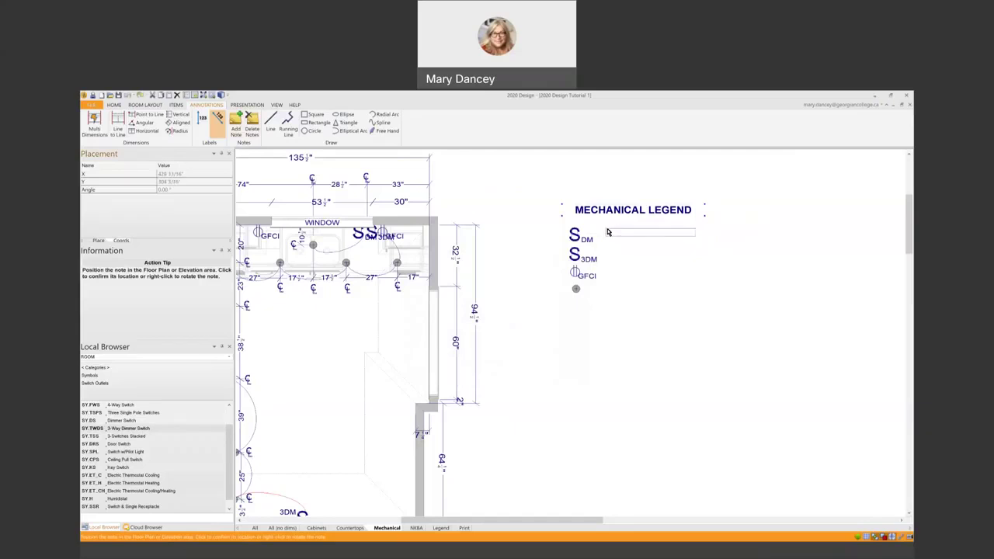
{"action": "left_click", "coordinate": [609, 232]}
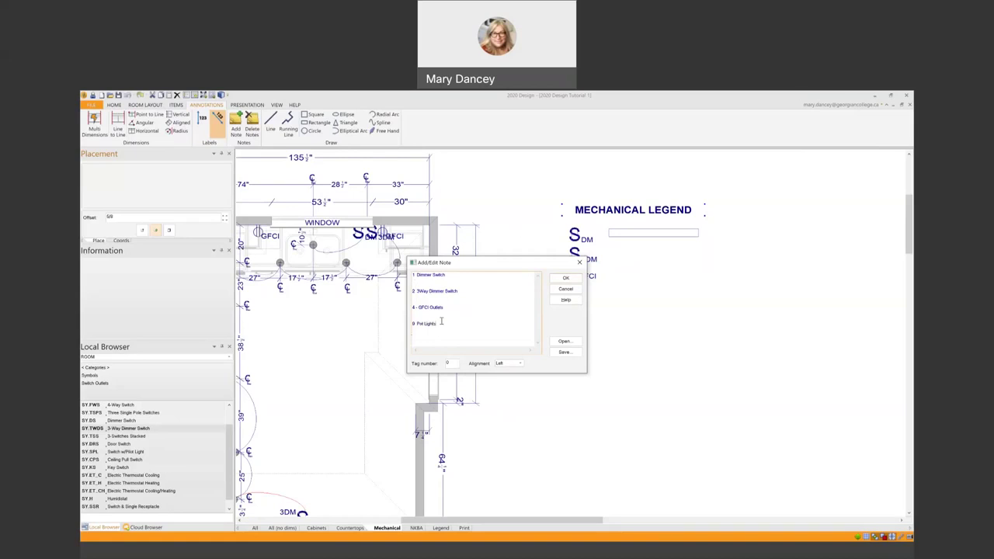
{"action": "left_click", "coordinate": [558, 280]}
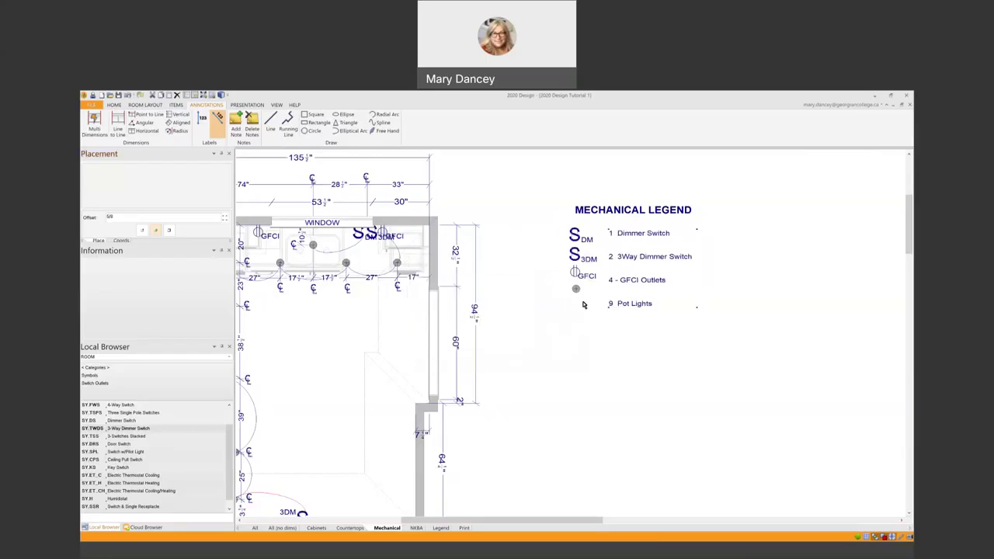
Align the legend's dimmer, GFCI and pot light symbols with their description lines, shifting the description note slightly toward them.
{"action": "left_click", "coordinate": [576, 291]}
{"action": "left_click_drag", "start_coordinate": [579, 302], "coordinate": [581, 284]}
{"action": "left_click_drag", "start_coordinate": [588, 240], "coordinate": [588, 235]}
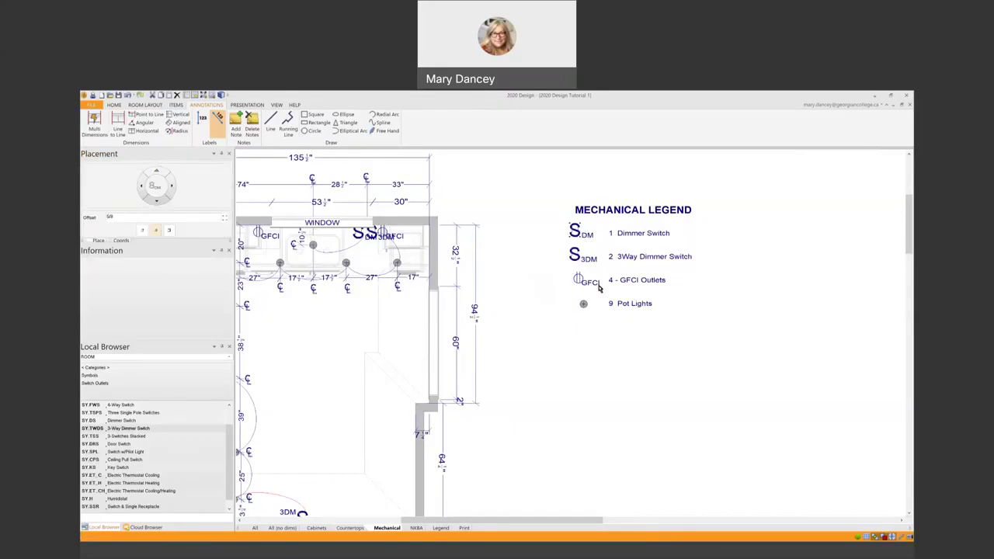
{"action": "left_click_drag", "start_coordinate": [578, 279], "coordinate": [579, 302]}
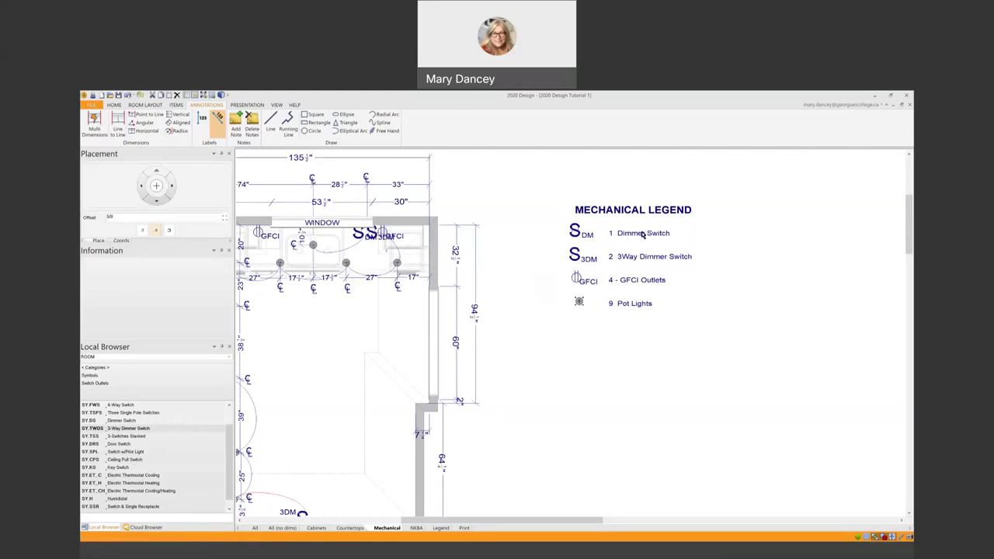
{"action": "mouse_move", "coordinate": [644, 237]}
{"action": "left_mouse_down"}
{"action": "mouse_move", "coordinate": [659, 259]}
{"action": "mouse_move", "coordinate": [650, 233]}
{"action": "mouse_move", "coordinate": [641, 235]}
{"action": "left_mouse_up"}
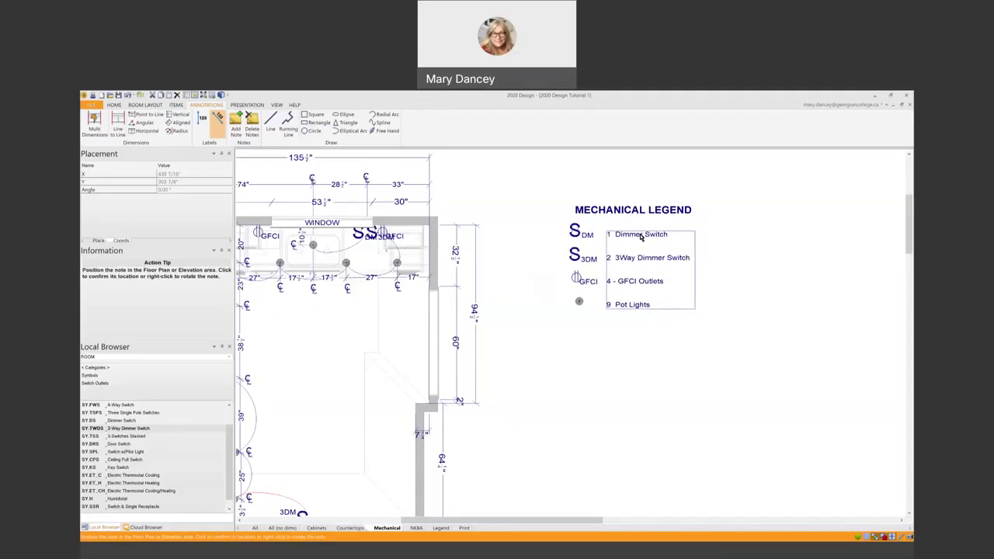
{"action": "left_click", "coordinate": [641, 235]}
{"action": "left_click", "coordinate": [578, 302]}
{"action": "left_click_drag", "start_coordinate": [578, 302], "coordinate": [579, 302]}
Group the legend title, symbols and description note into one item, with a base point near the legend's middle.
{"action": "scroll", "coordinate": [598, 348], "scroll_direction": "down", "scroll_amount": 2}
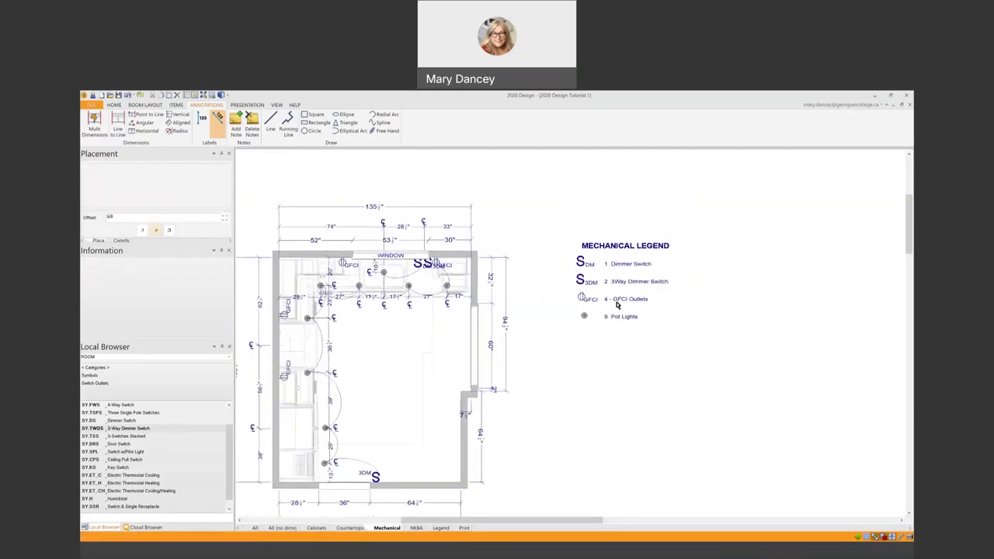
{"action": "left_click_drag", "start_coordinate": [550, 219], "coordinate": [695, 351]}
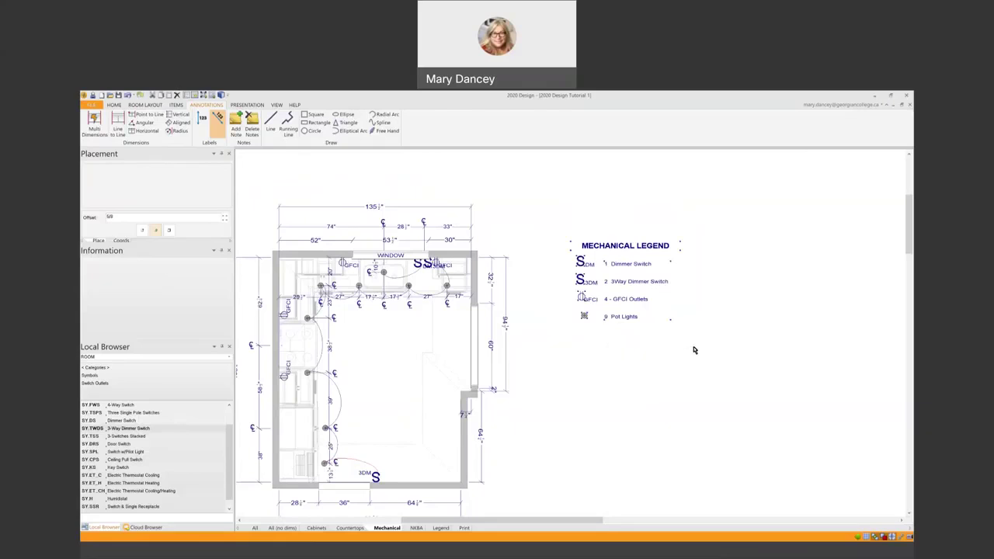
{"action": "right_click", "coordinate": [669, 304]}
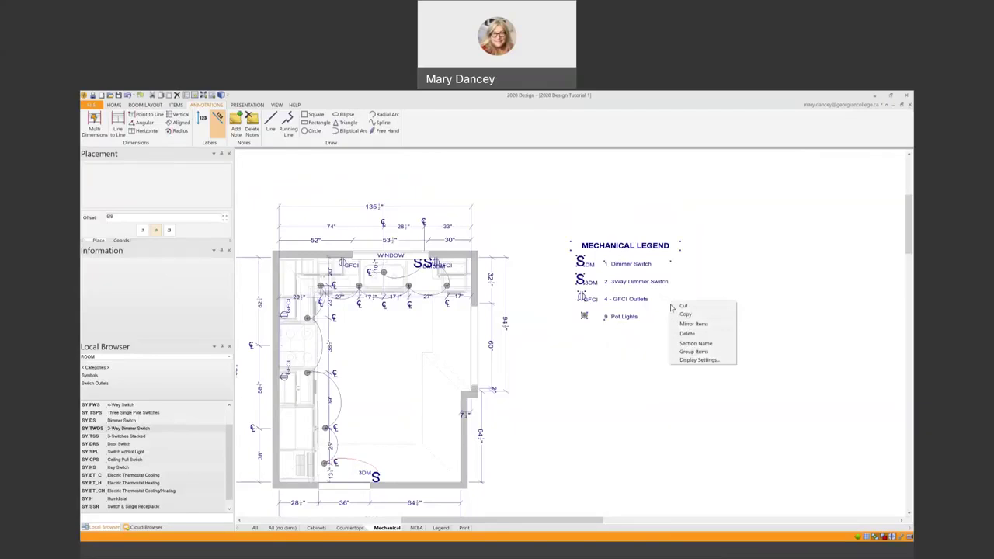
{"action": "left_click", "coordinate": [683, 354]}
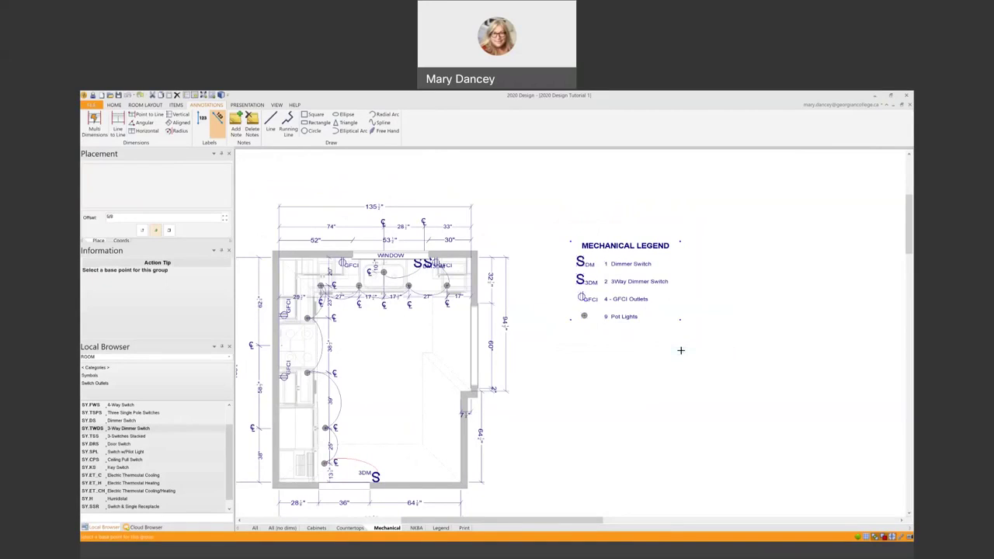
{"action": "left_click", "coordinate": [601, 286]}
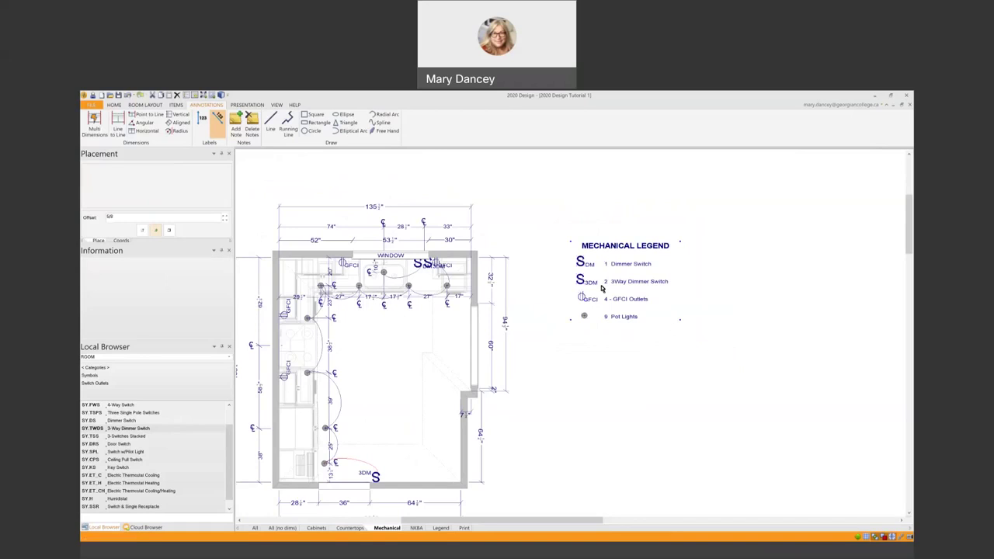
Move the grouped mechanical legend slightly lower in the space beside the floor plan.
{"action": "left_click", "coordinate": [622, 273]}
{"action": "mouse_move", "coordinate": [632, 285]}
{"action": "left_mouse_down"}
{"action": "mouse_move", "coordinate": [651, 317]}
{"action": "mouse_move", "coordinate": [611, 291]}
{"action": "mouse_move", "coordinate": [621, 268]}
{"action": "mouse_move", "coordinate": [633, 283]}
{"action": "mouse_move", "coordinate": [627, 272]}
{"action": "left_mouse_up"}
{"action": "left_click", "coordinate": [646, 385]}
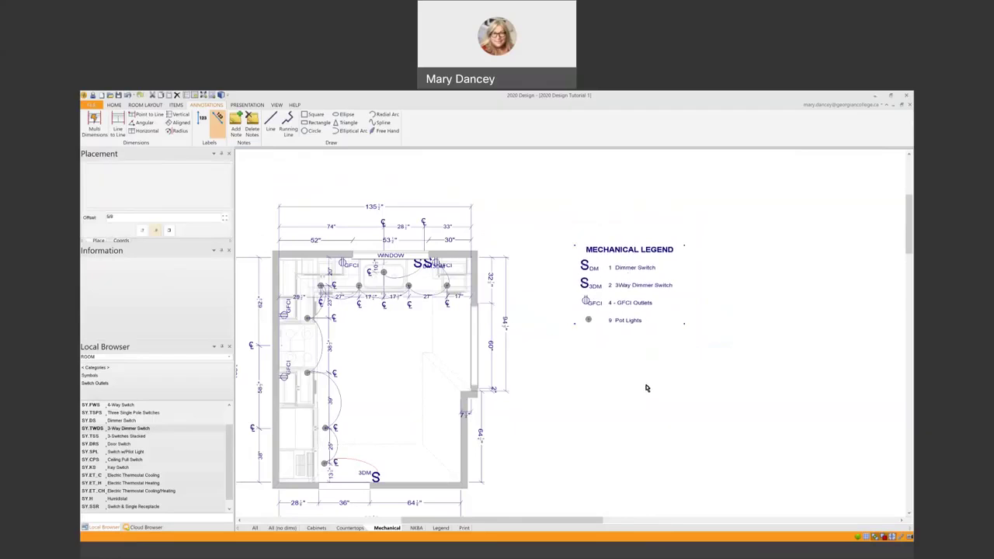
{"action": "scroll", "coordinate": [912, 237], "scroll_direction": "down", "scroll_amount": 1}
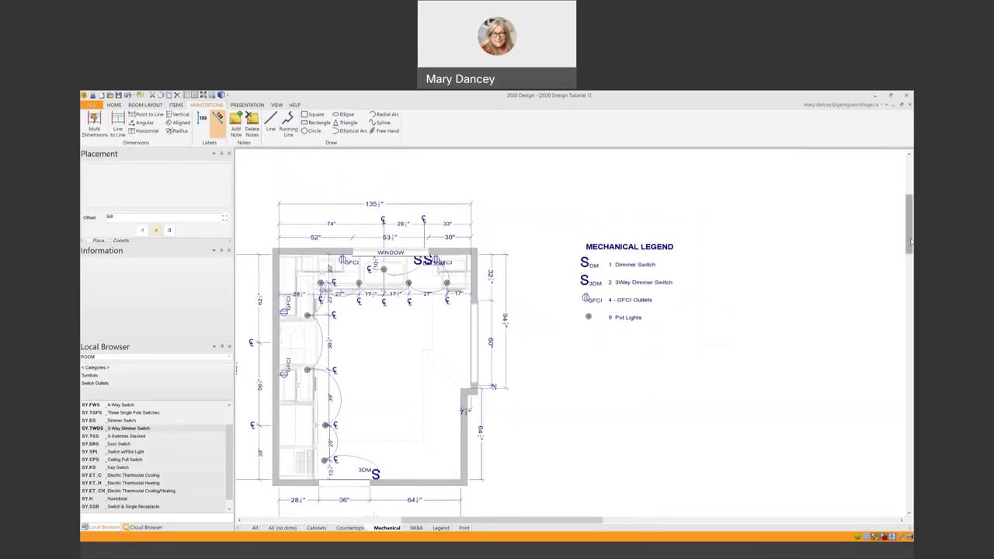
{"action": "left_click_drag", "start_coordinate": [617, 286], "coordinate": [621, 308]}
Add a note reading MECHANICAL PLAN below the floor plan's overall width dimension.
{"action": "scroll", "coordinate": [579, 379], "scroll_direction": "down", "scroll_amount": 2}
{"action": "scroll", "coordinate": [534, 462], "scroll_direction": "up", "scroll_amount": 3}
{"action": "scroll", "coordinate": [499, 468], "scroll_direction": "up", "scroll_amount": 1}
{"action": "scroll", "coordinate": [490, 450], "scroll_direction": "down", "scroll_amount": 4}
{"action": "left_click_drag", "start_coordinate": [466, 522], "coordinate": [441, 524]}
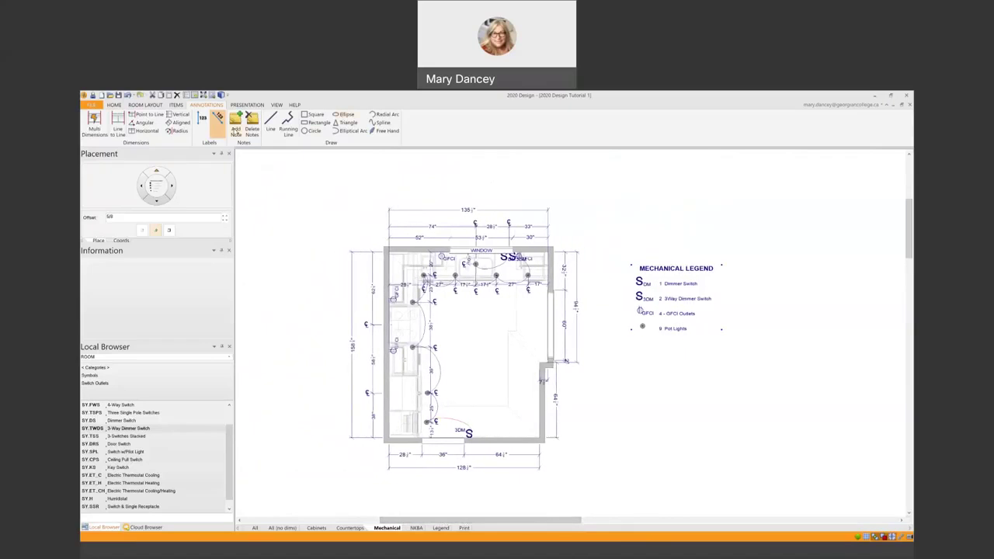
{"action": "left_click", "coordinate": [236, 124]}
{"action": "left_click", "coordinate": [426, 486]}
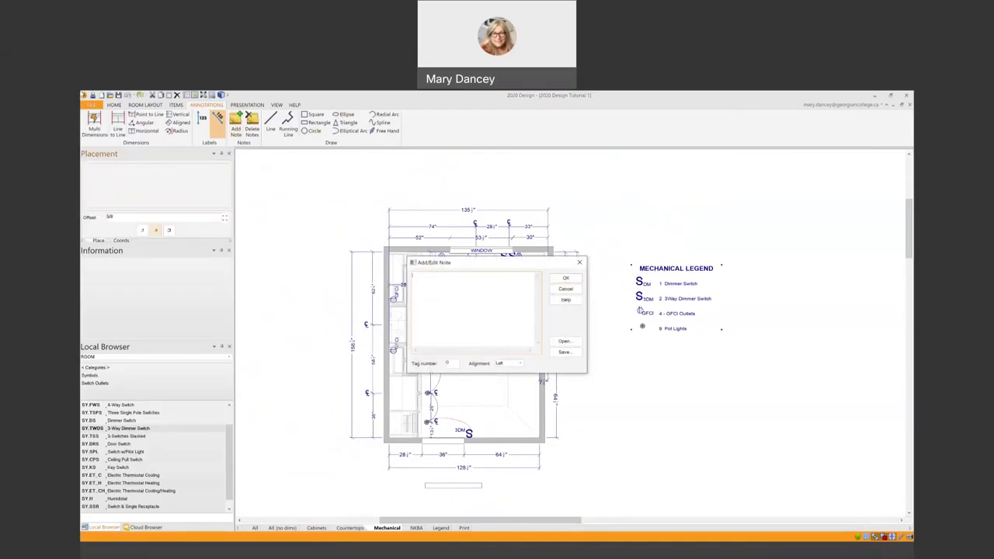
{"action": "type", "text": "MECHANICAL PLAN"}
{"action": "left_click", "coordinate": [558, 281]}
Format the MECHANICAL PLAN note as Bold, size 12 and underlined, and centre it beneath the floor plan.
{"action": "right_click", "coordinate": [456, 487]}
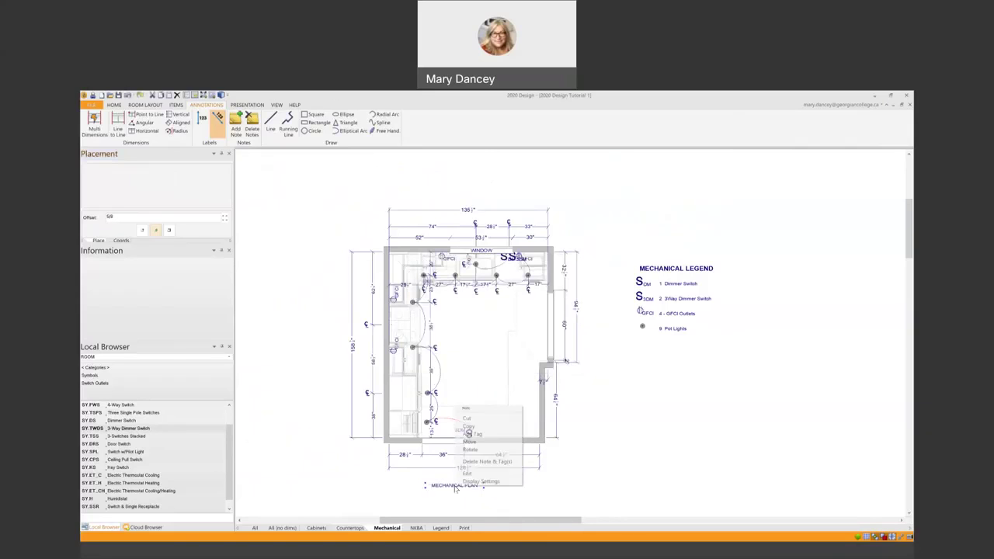
{"action": "left_click", "coordinate": [477, 481]}
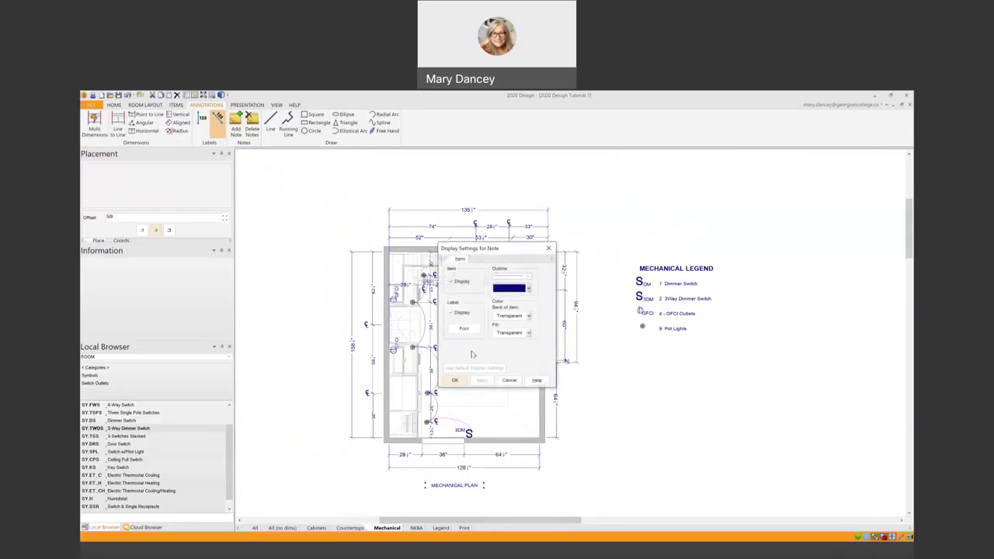
{"action": "left_click", "coordinate": [464, 330]}
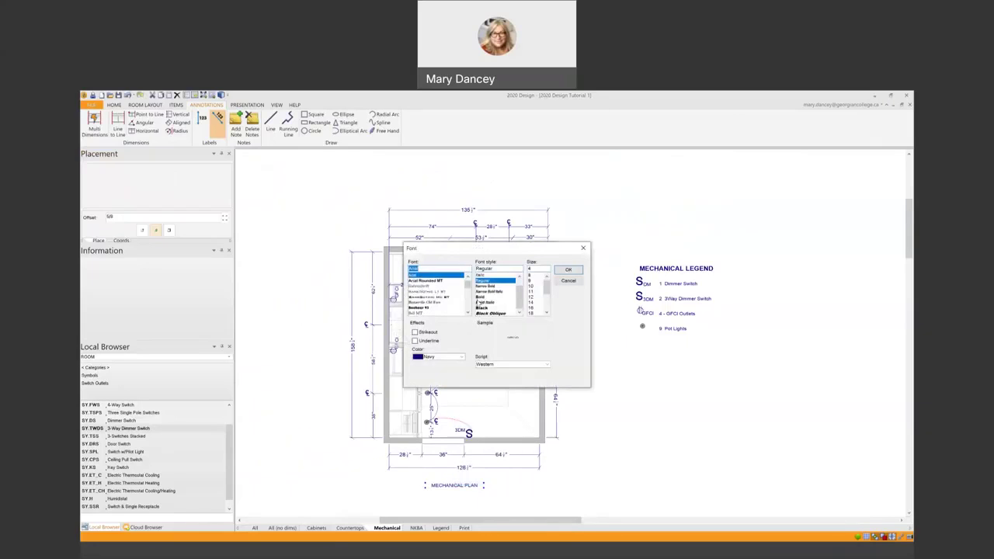
{"action": "left_click", "coordinate": [478, 298]}
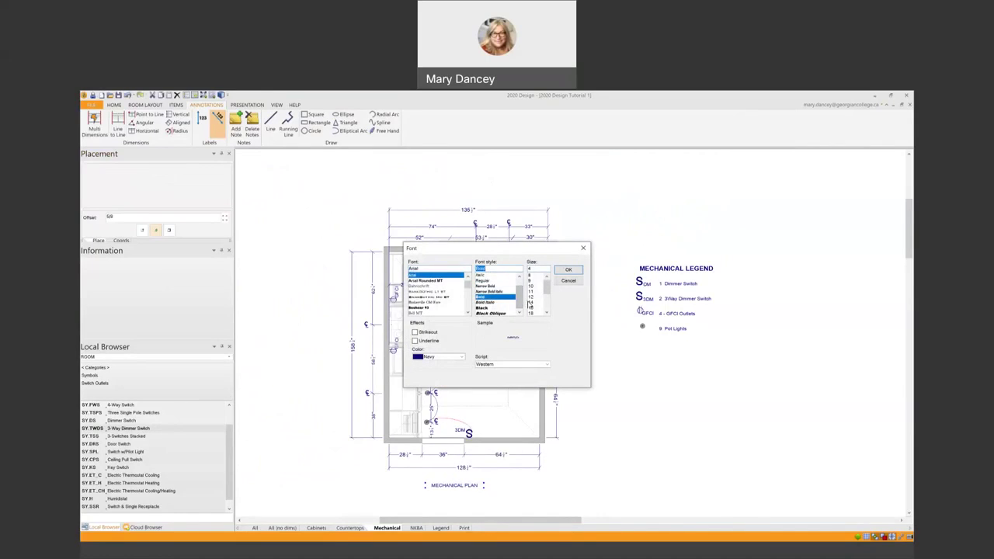
{"action": "left_click", "coordinate": [530, 297]}
{"action": "left_click", "coordinate": [574, 270]}
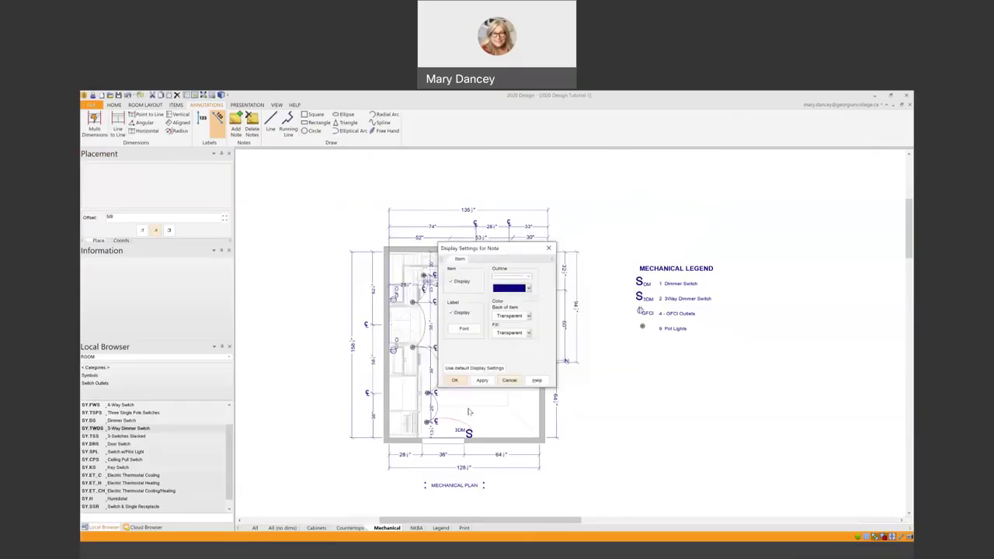
{"action": "left_click", "coordinate": [456, 381]}
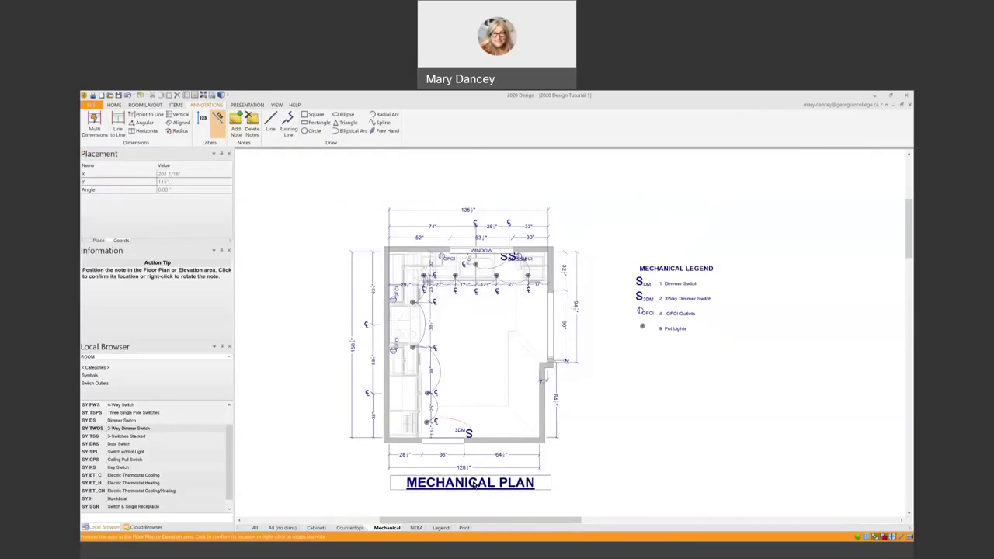
{"action": "left_click", "coordinate": [476, 486]}
{"action": "left_click", "coordinate": [604, 471]}
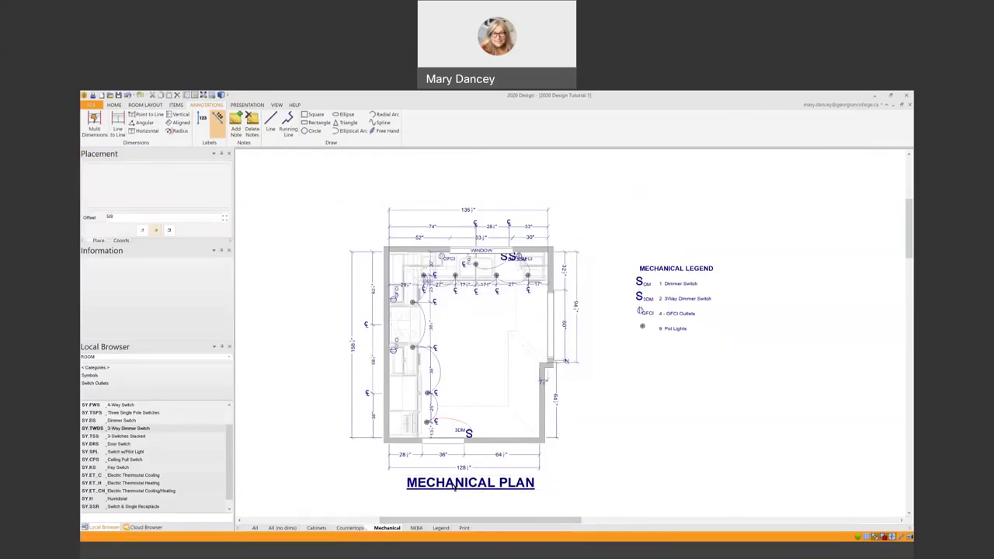
{"action": "double_click", "coordinate": [454, 485]}
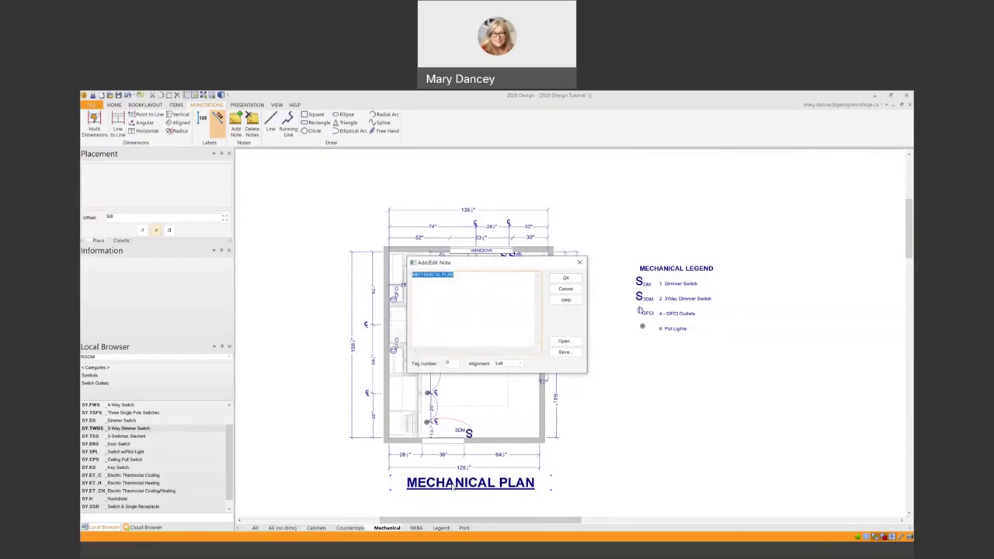
{"action": "left_click", "coordinate": [579, 264]}
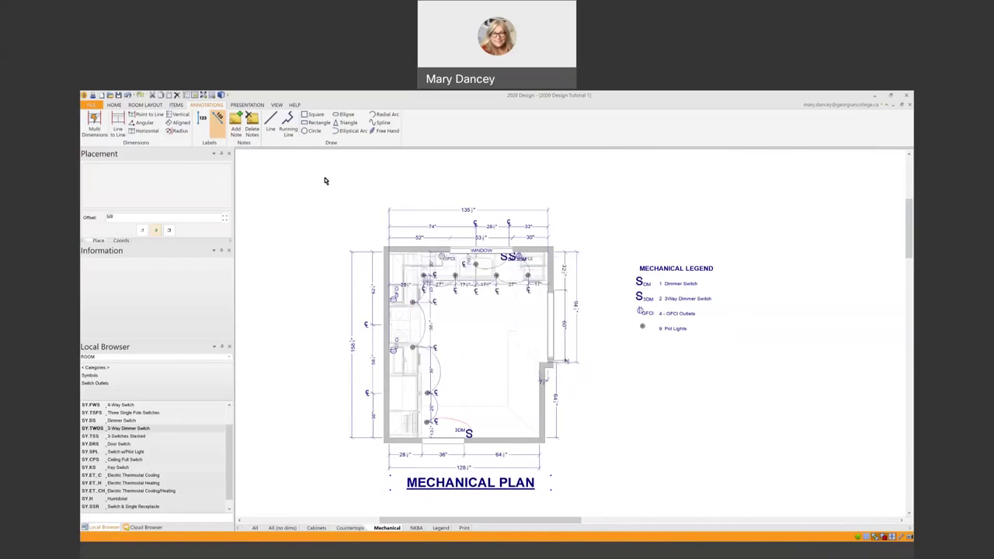
Add a note reading Scale: 1/2" = 1' and place it under the end of the MECHANICAL PLAN title.
{"action": "left_click", "coordinate": [236, 123]}
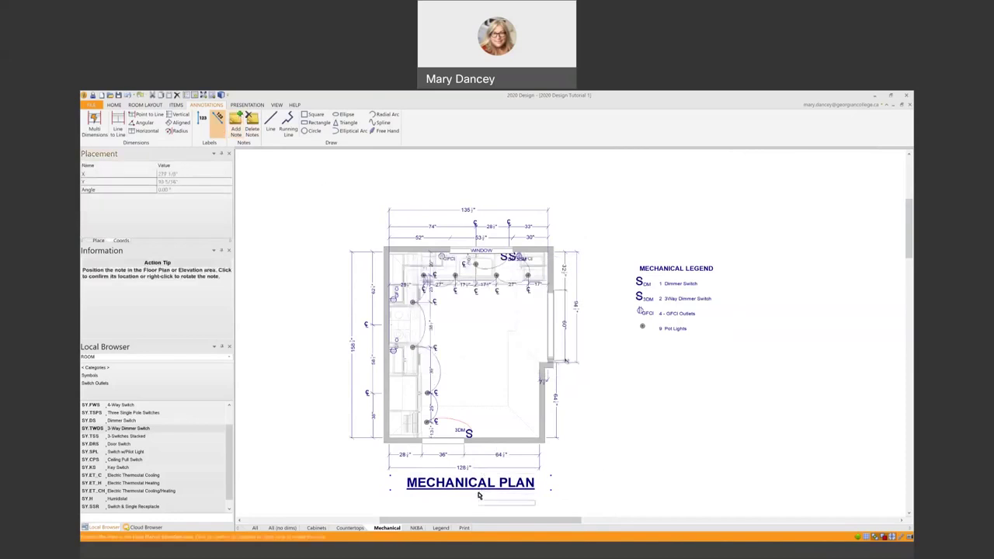
{"action": "left_click", "coordinate": [478, 494]}
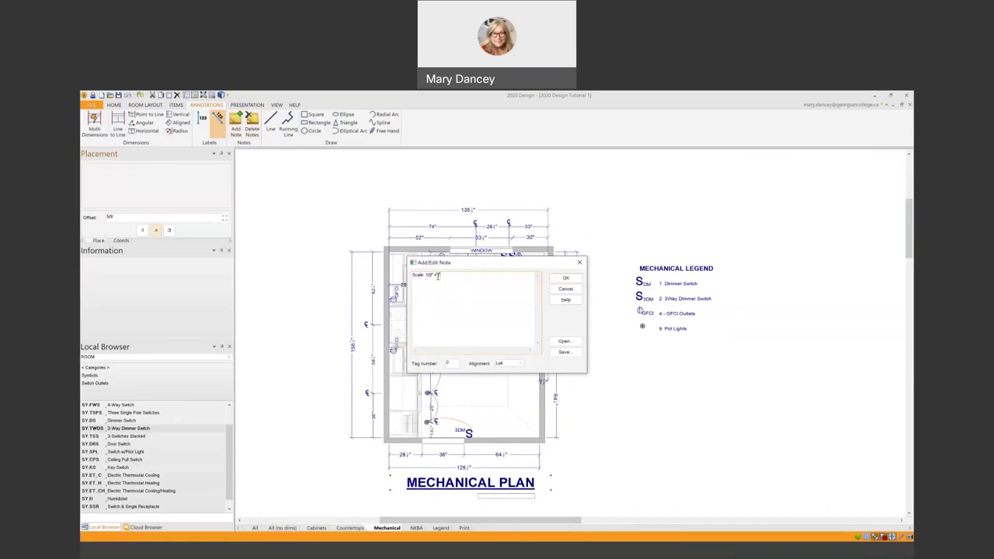
{"action": "left_click", "coordinate": [577, 278]}
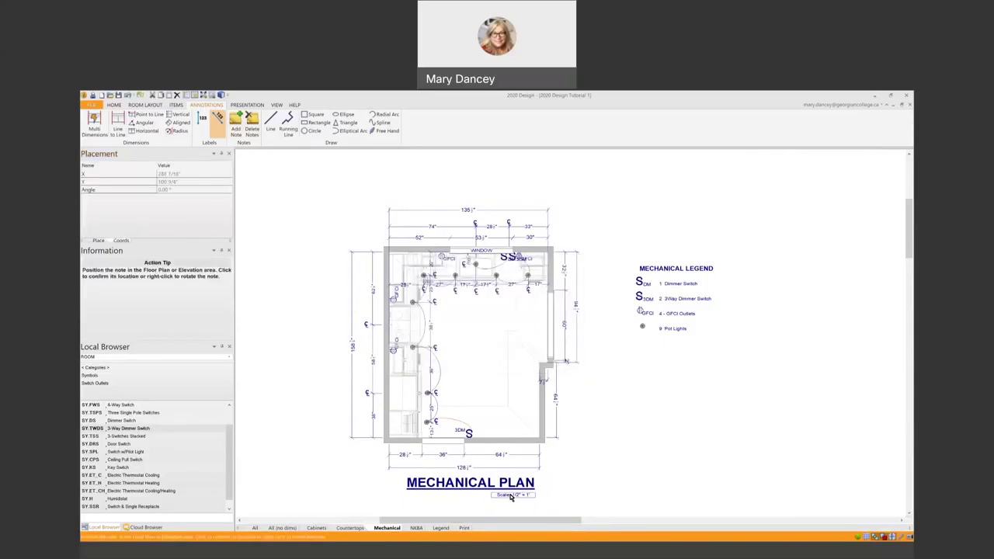
{"action": "left_click", "coordinate": [511, 498]}
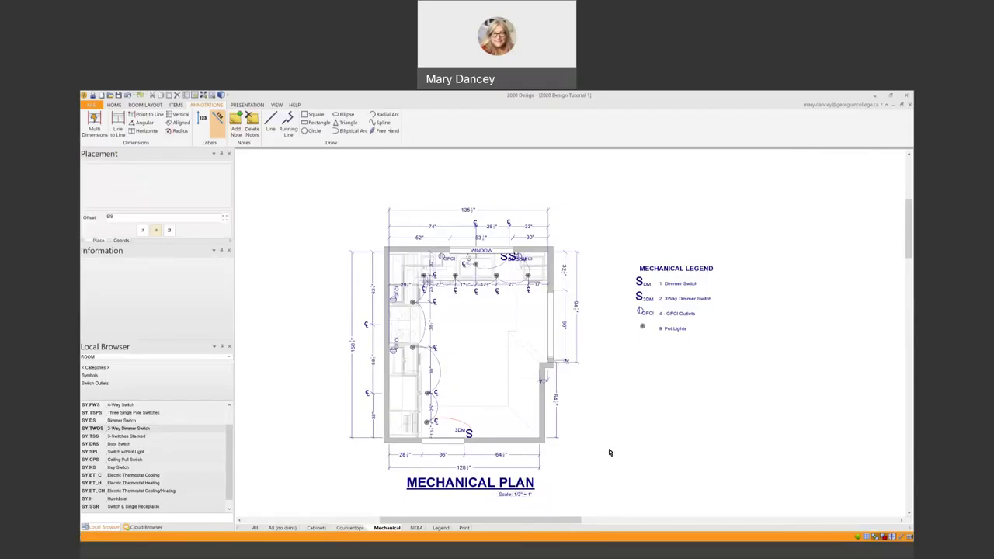
{"action": "scroll", "coordinate": [609, 453], "scroll_direction": "up", "scroll_amount": 1}
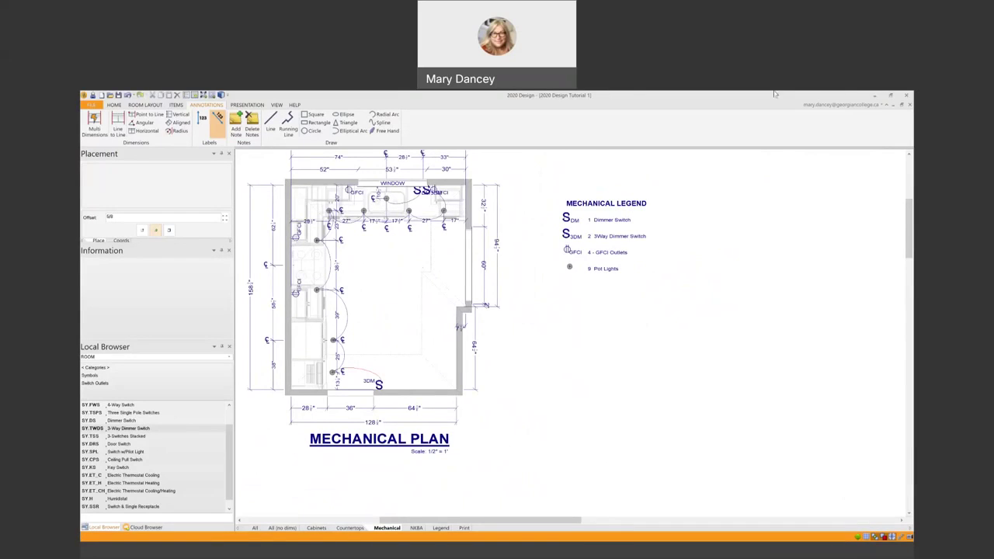